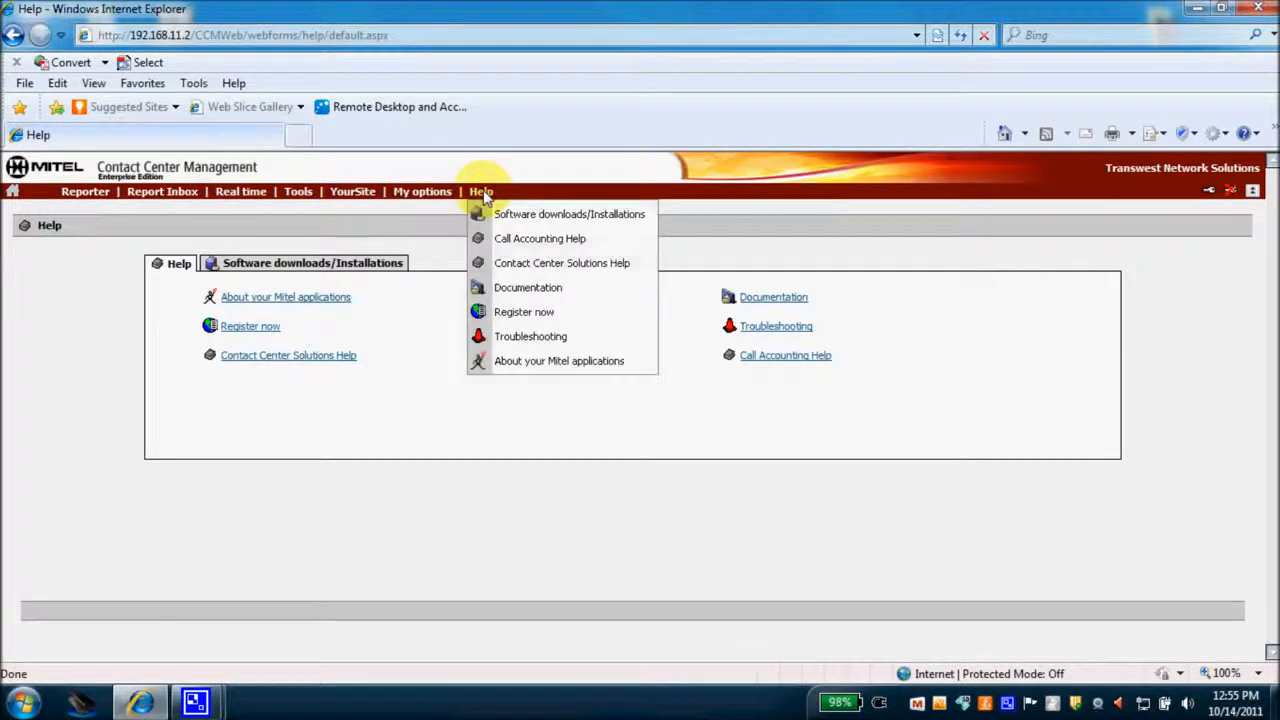
# Step: Open the Documentation page of the help section to see the available user and installation guides
pyautogui.click(505, 290)
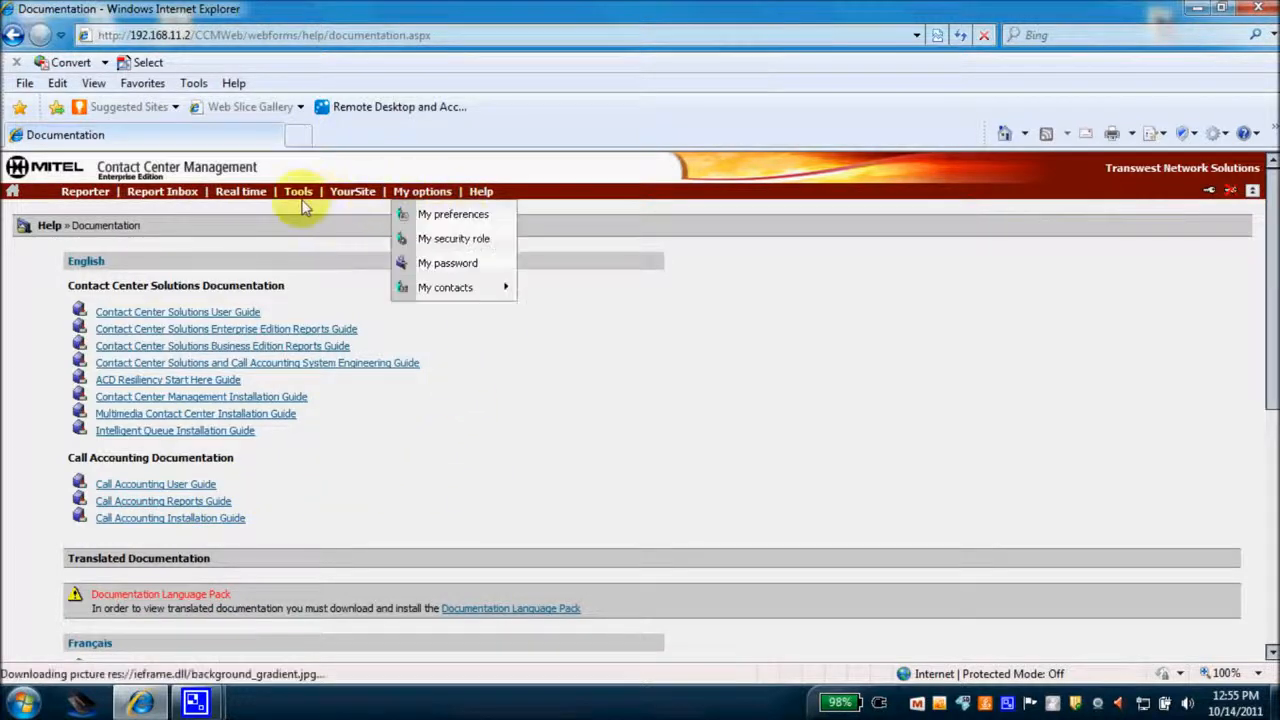
pyautogui.moveTo(292, 193)
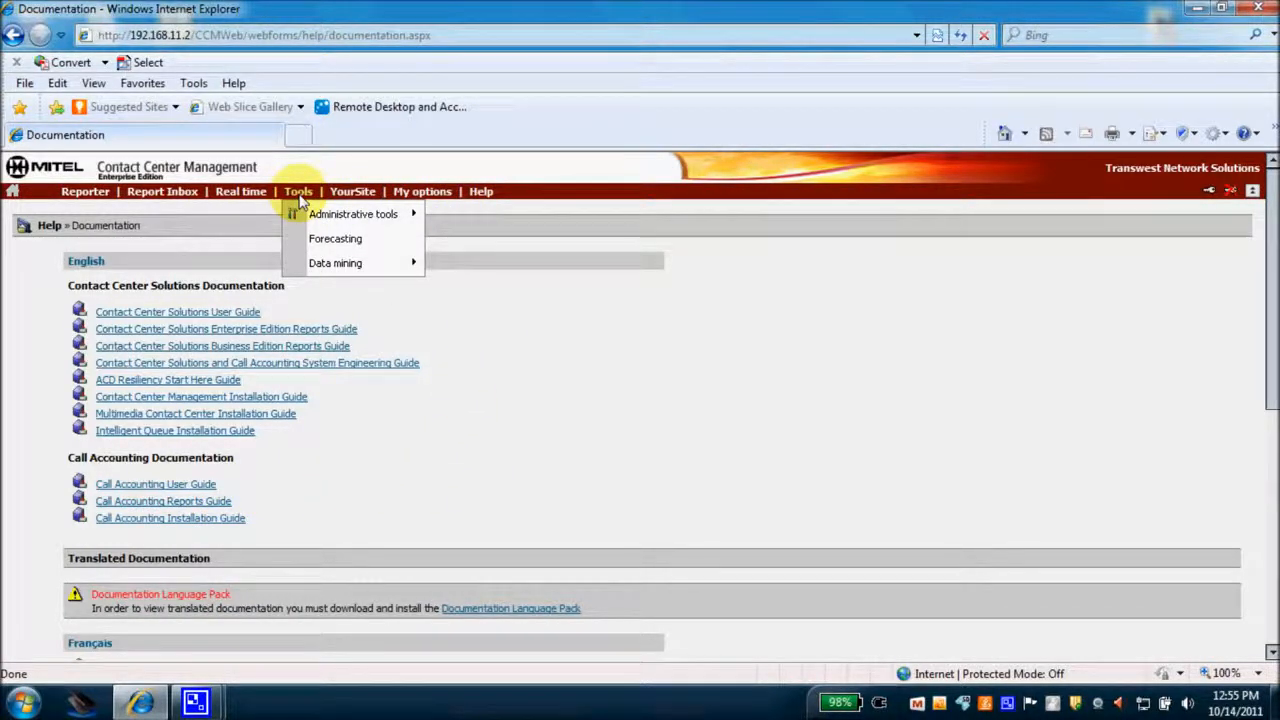
pyautogui.moveTo(351, 200)
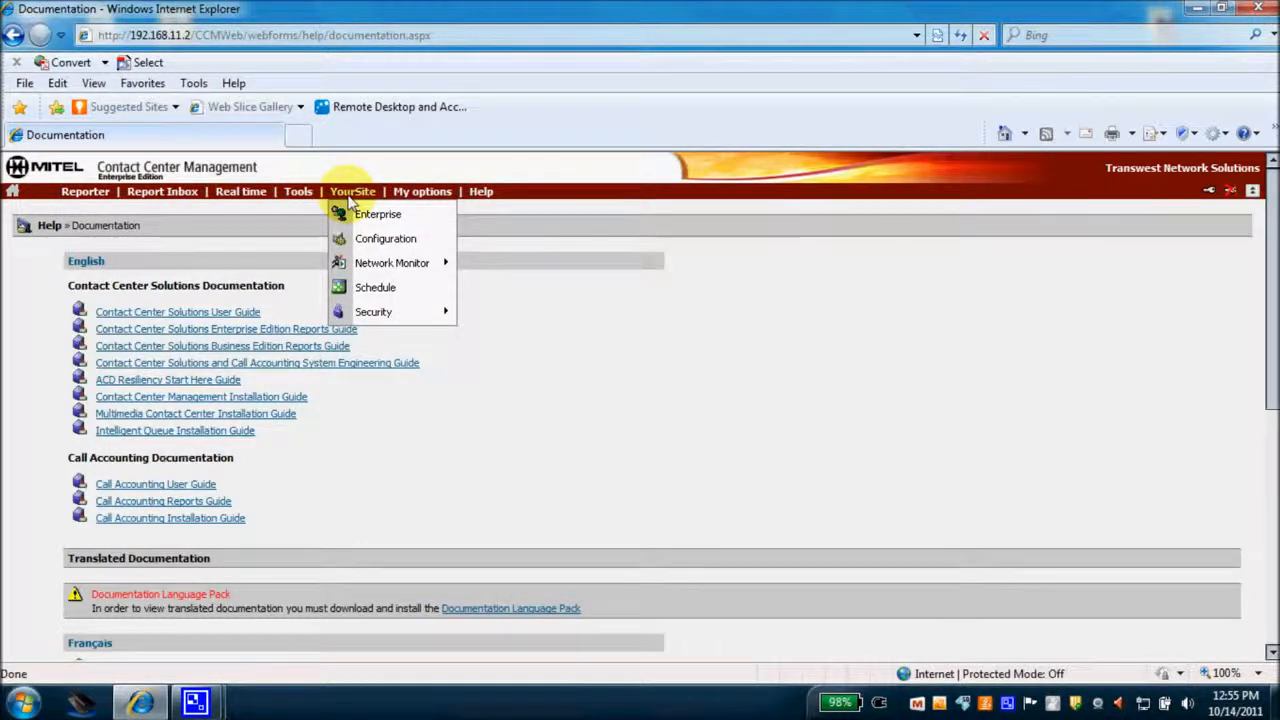
pyautogui.moveTo(400, 201)
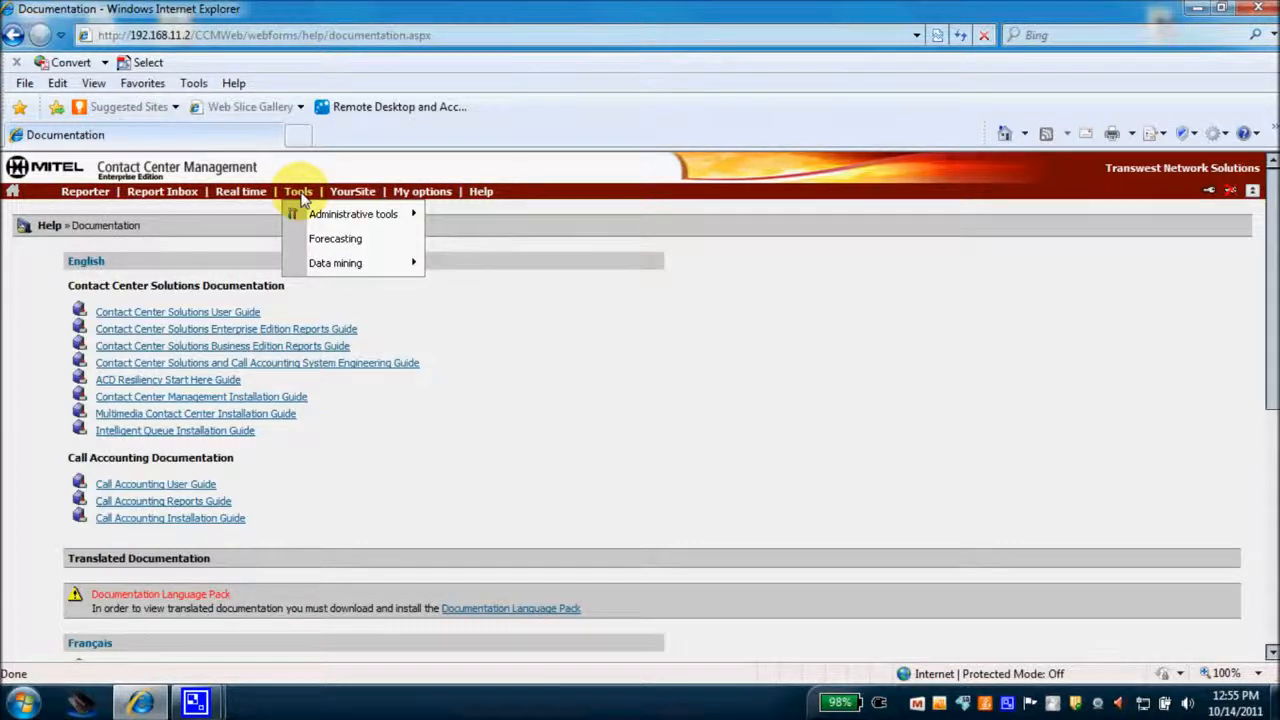
# Step: Open the Service notification administrative tool and execute the notification of real-time clients
pyautogui.moveTo(322, 220)
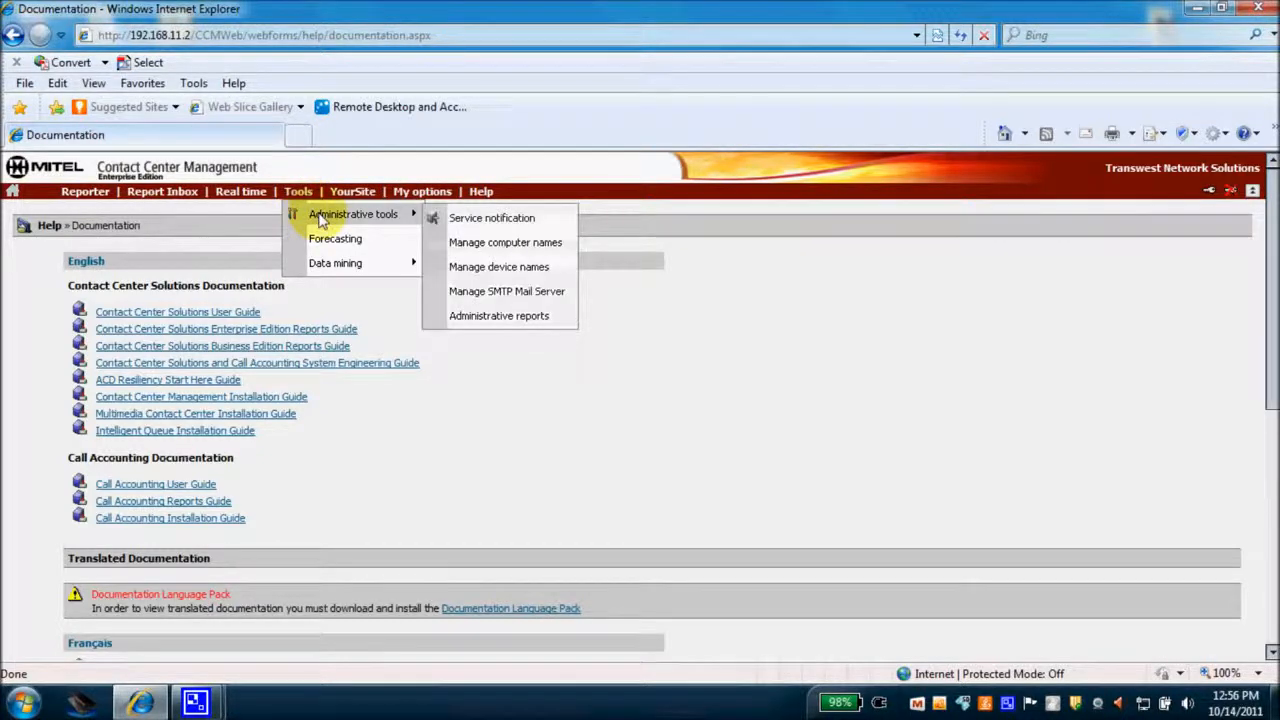
pyautogui.click(465, 220)
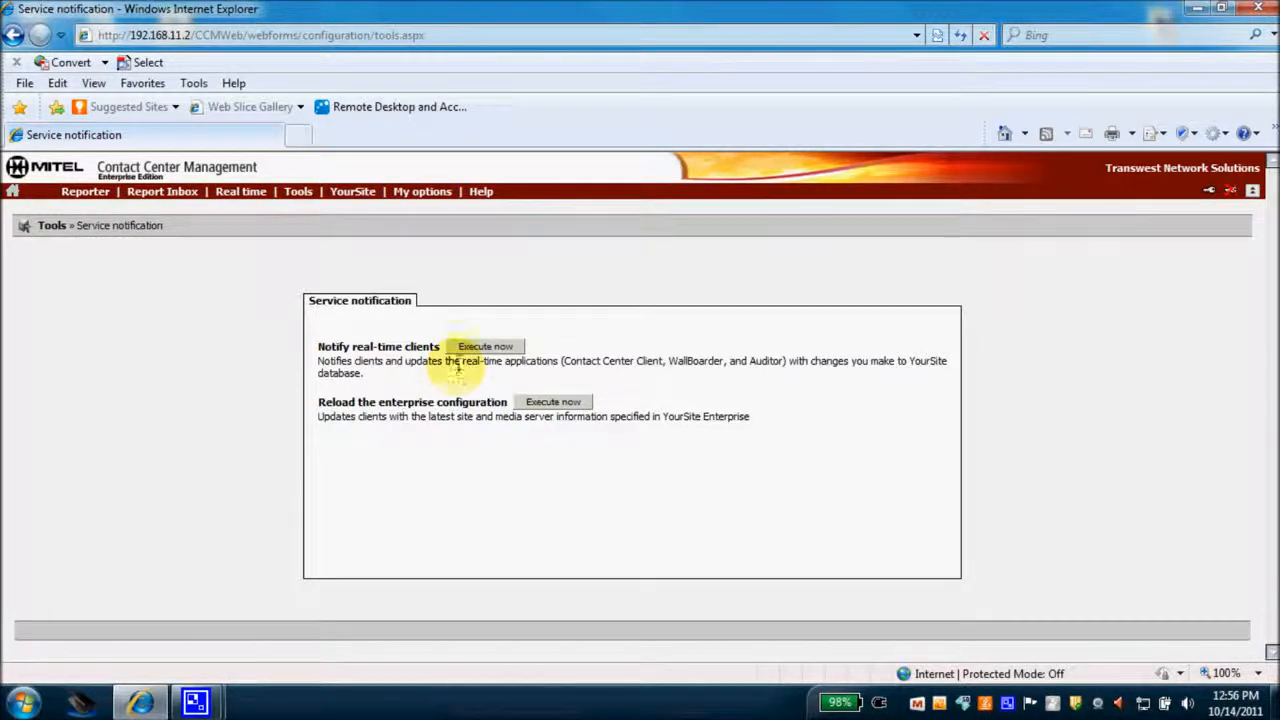
pyautogui.click(466, 350)
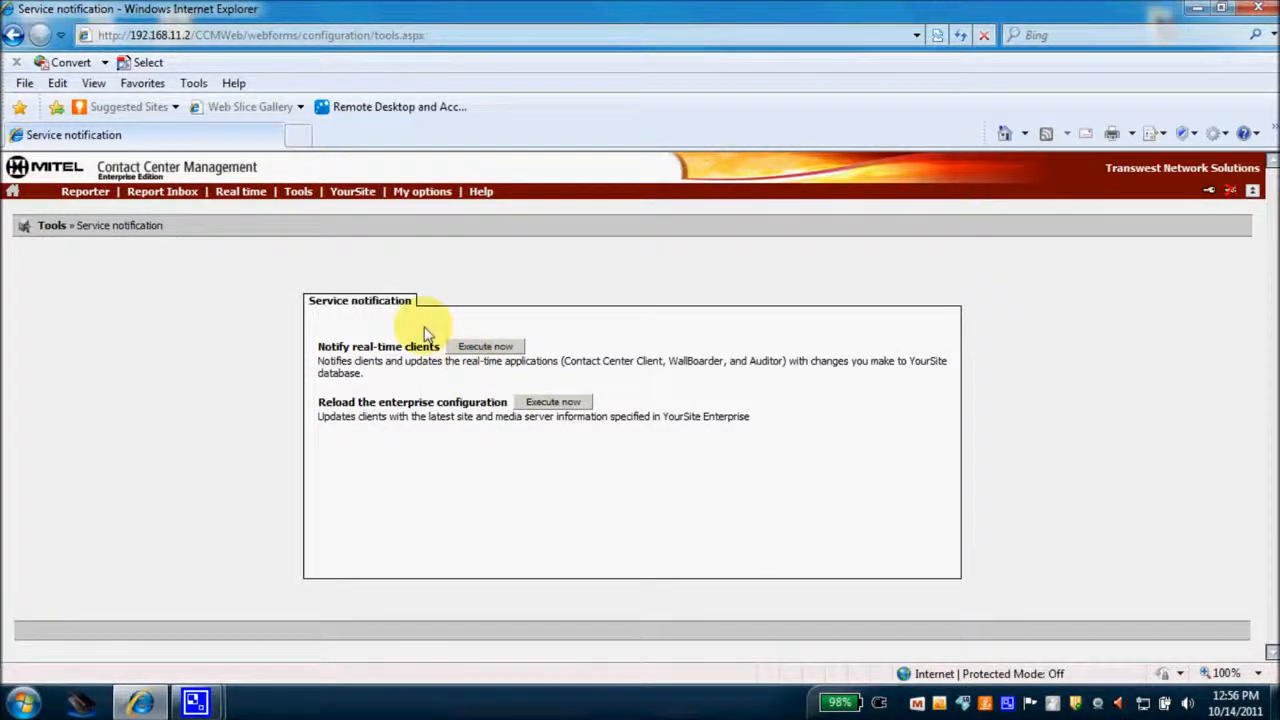
# Step: Open the Manage device names administrative tool to view its employee association options
pyautogui.moveTo(300, 194)
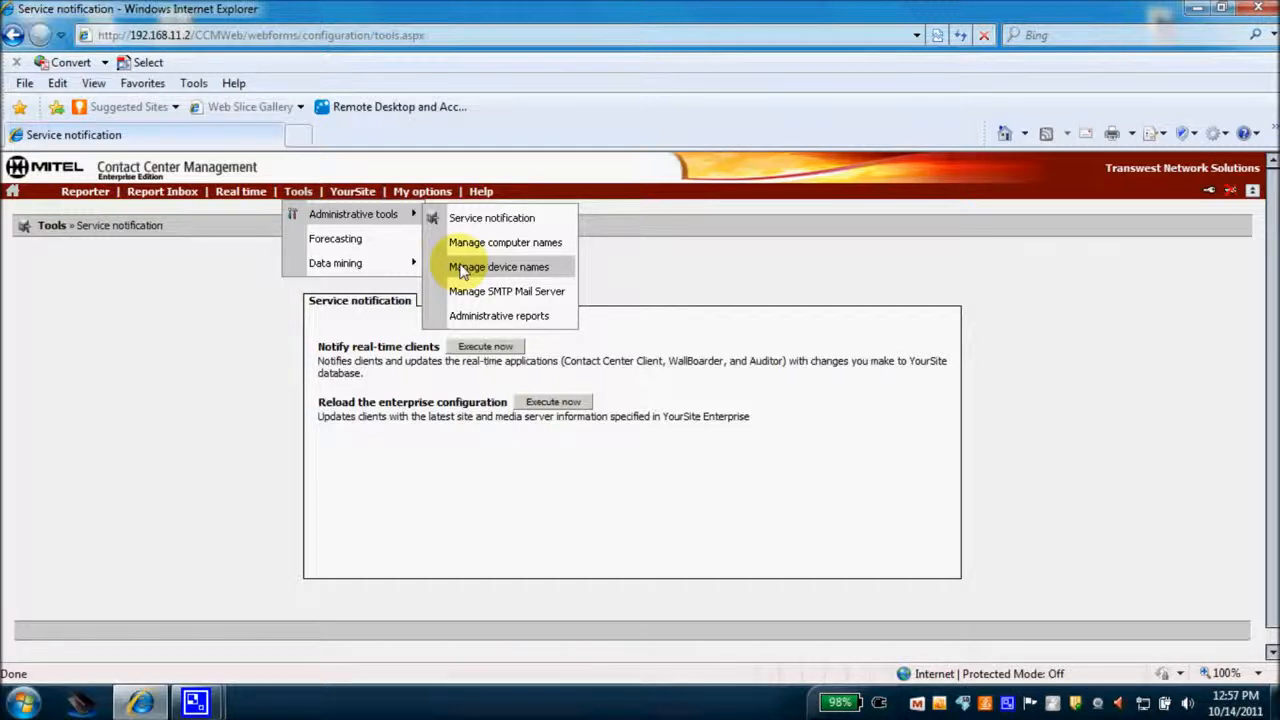
pyautogui.click(462, 270)
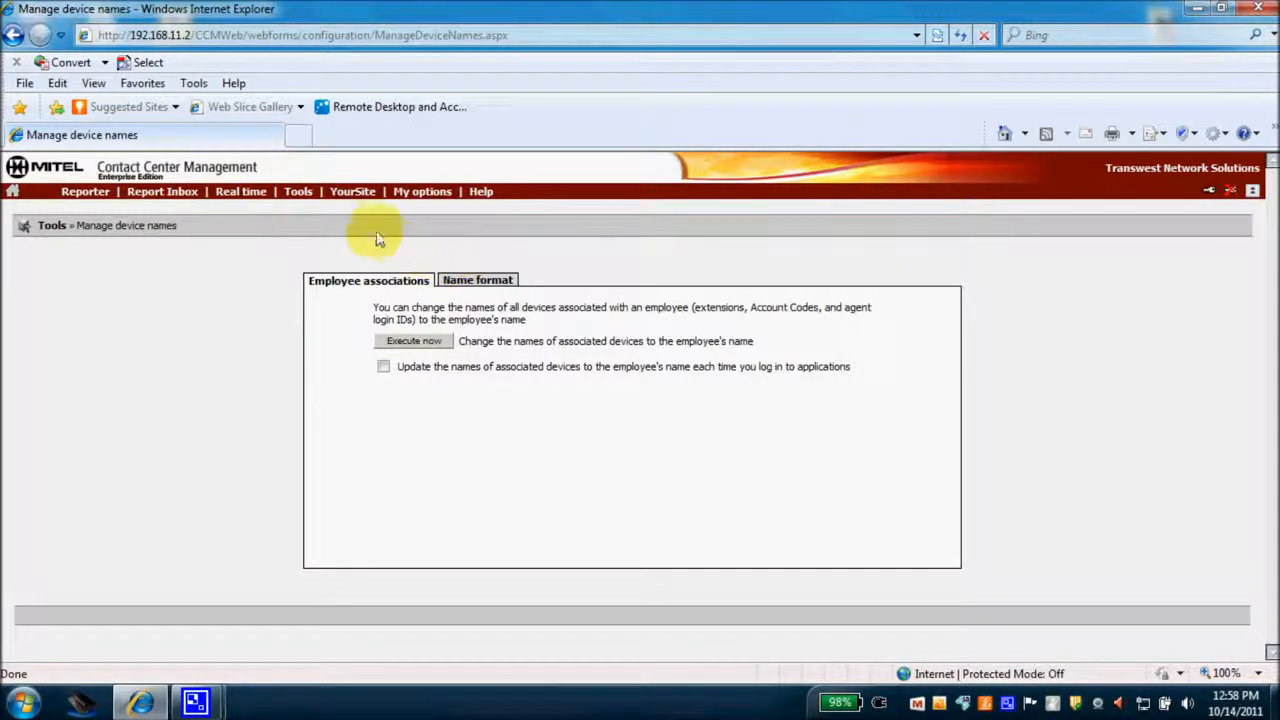
# Step: Open the Employee list in the YourSite configuration and browse to a further page of employees
pyautogui.click(344, 199)
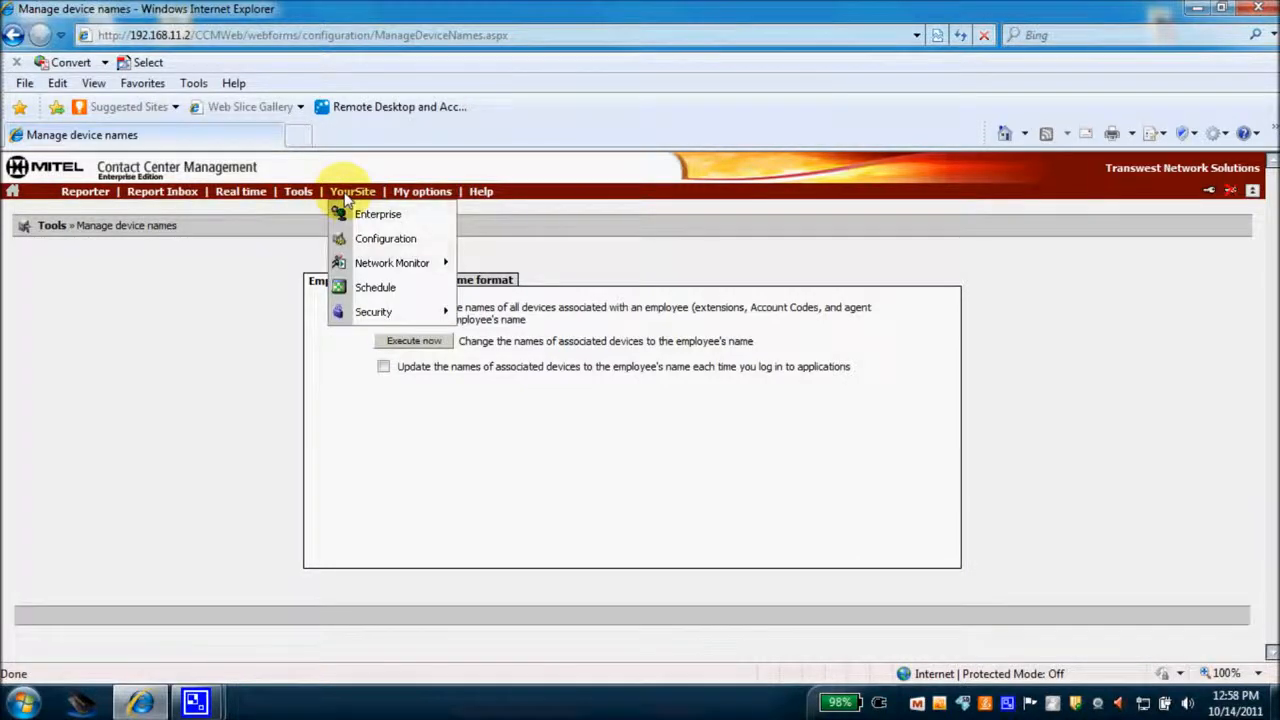
pyautogui.click(372, 240)
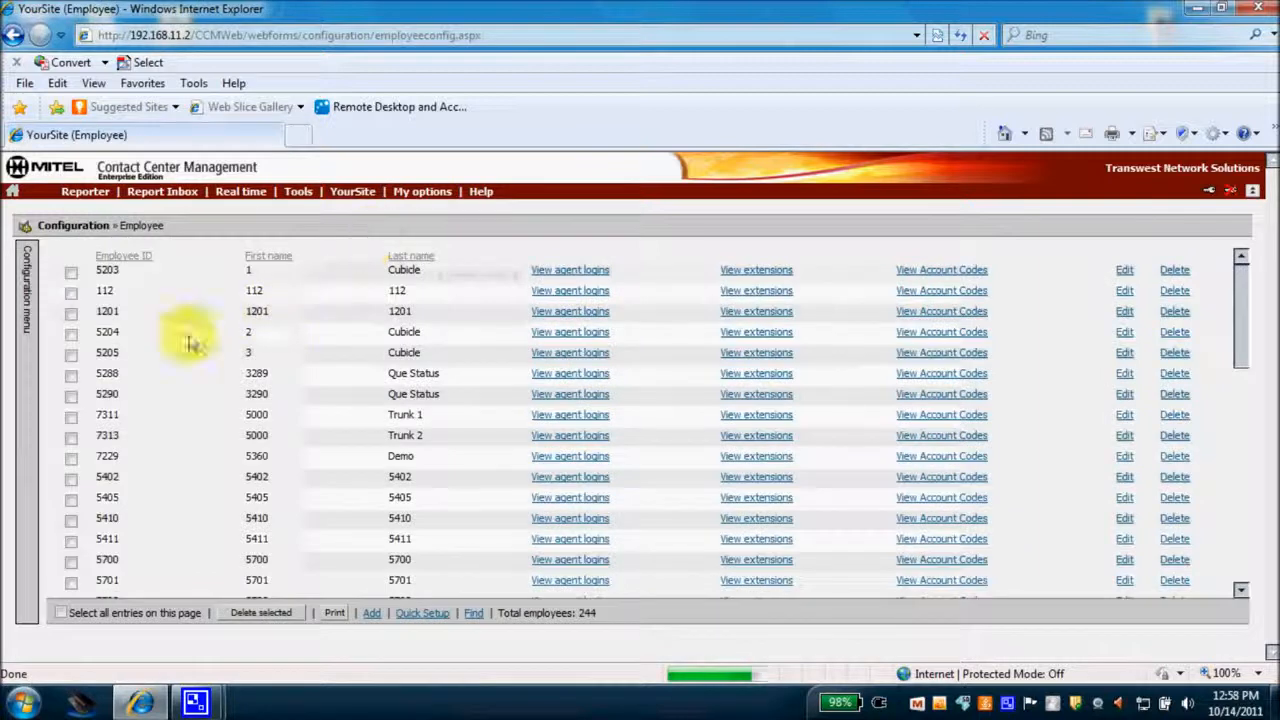
pyautogui.click(28, 320)
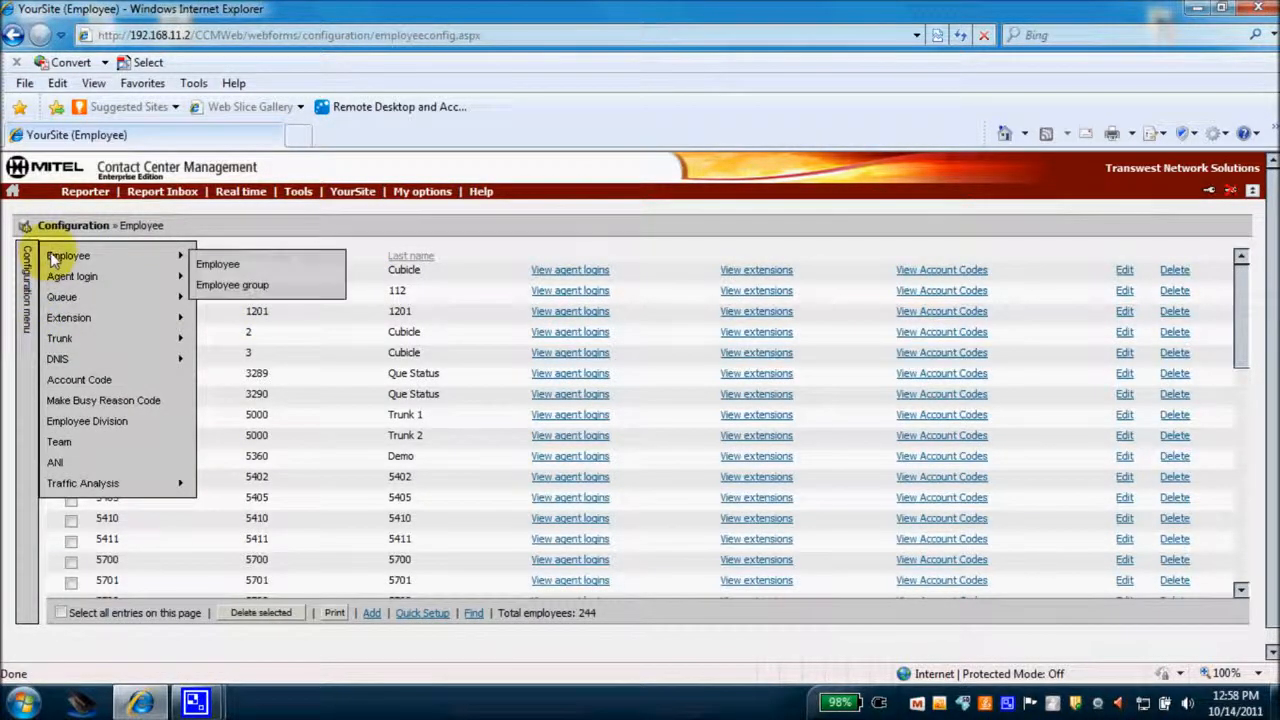
pyautogui.moveTo(27, 265)
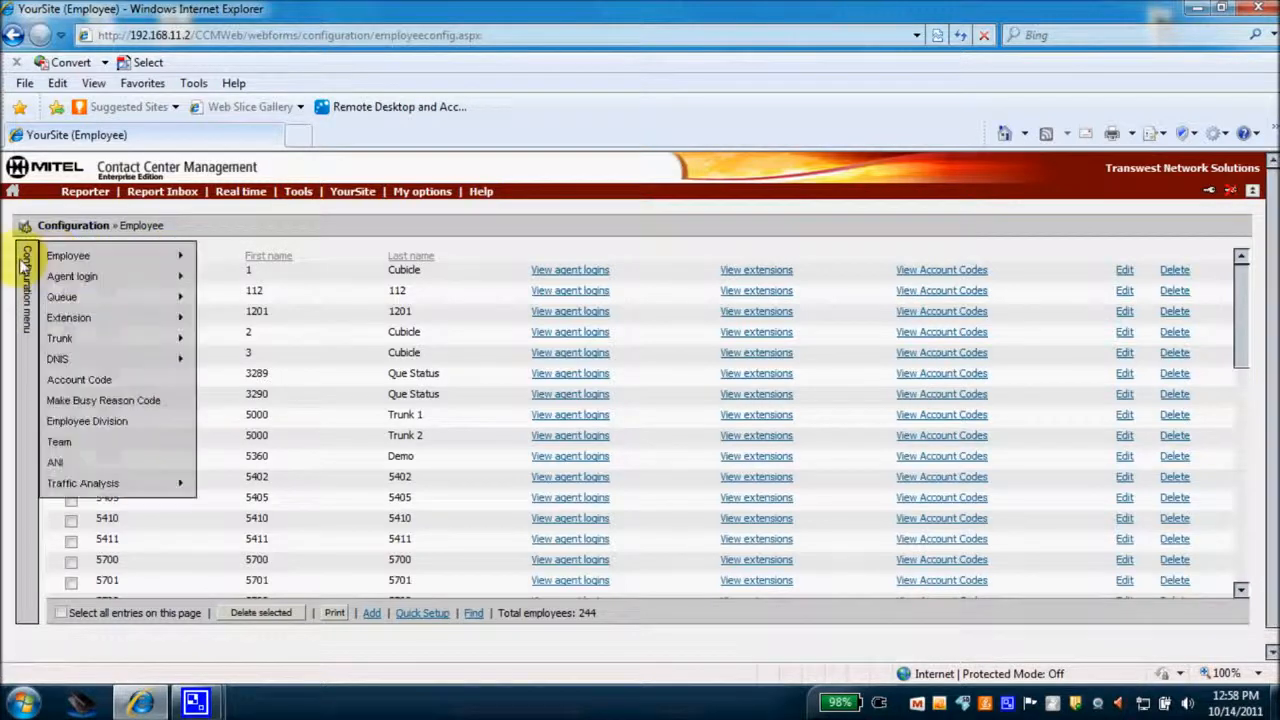
pyautogui.click(205, 258)
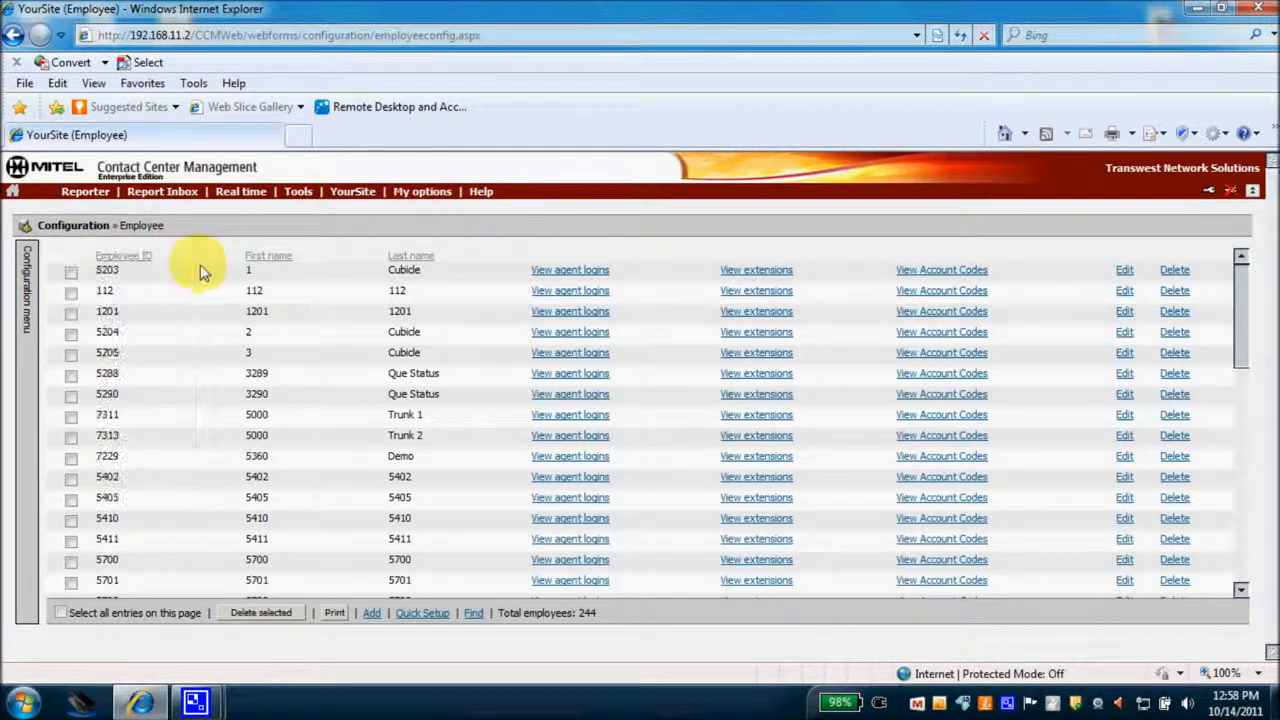
pyautogui.moveTo(27, 262)
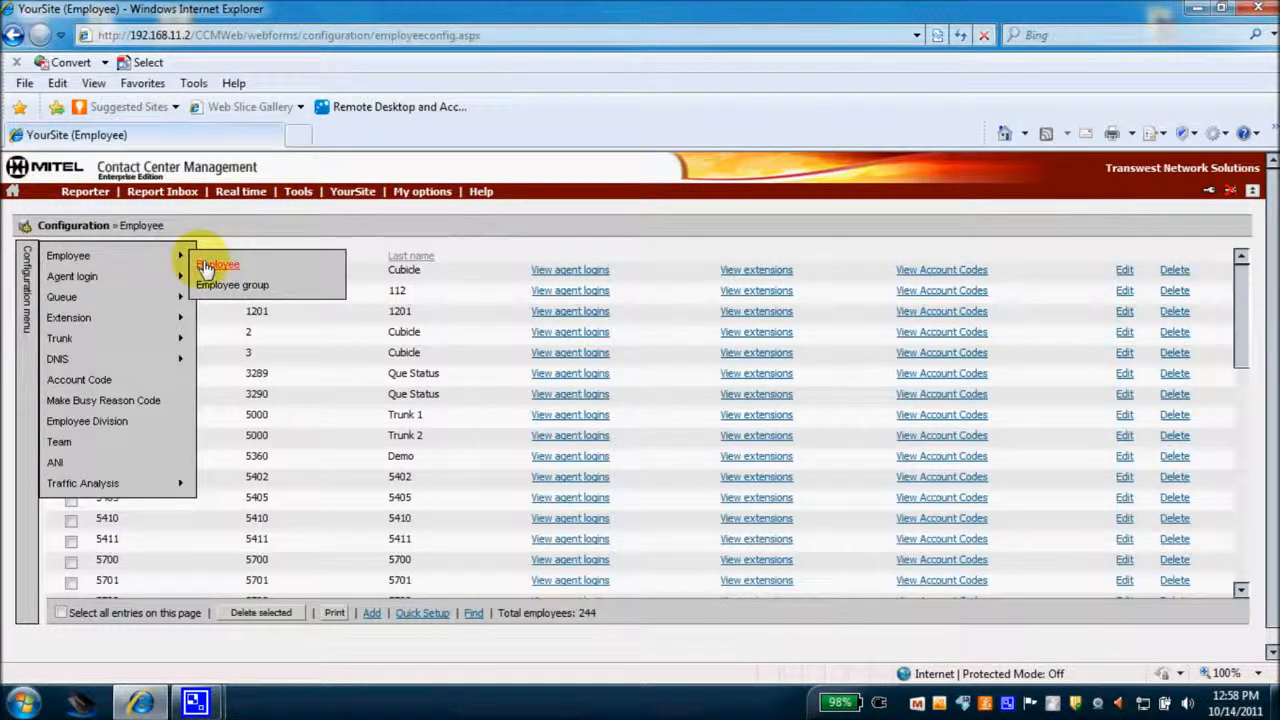
pyautogui.click(205, 266)
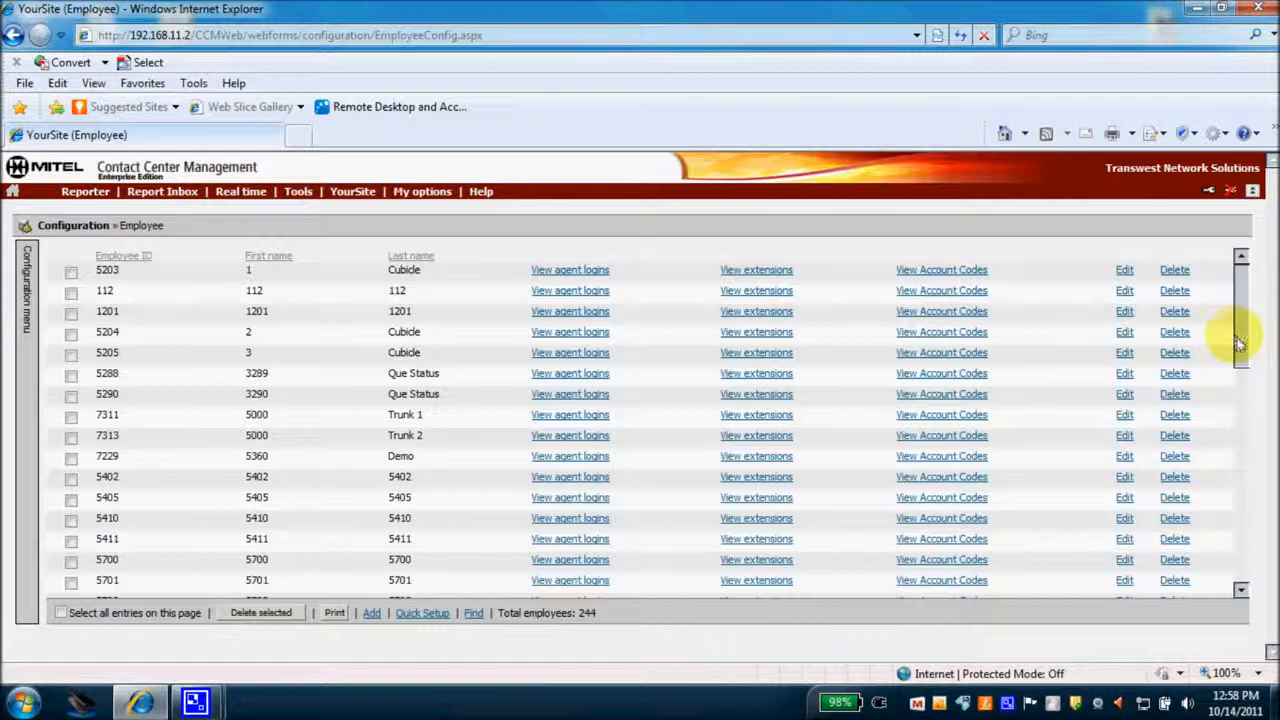
pyautogui.moveTo(1245, 347); pyautogui.dragTo(1240, 586)
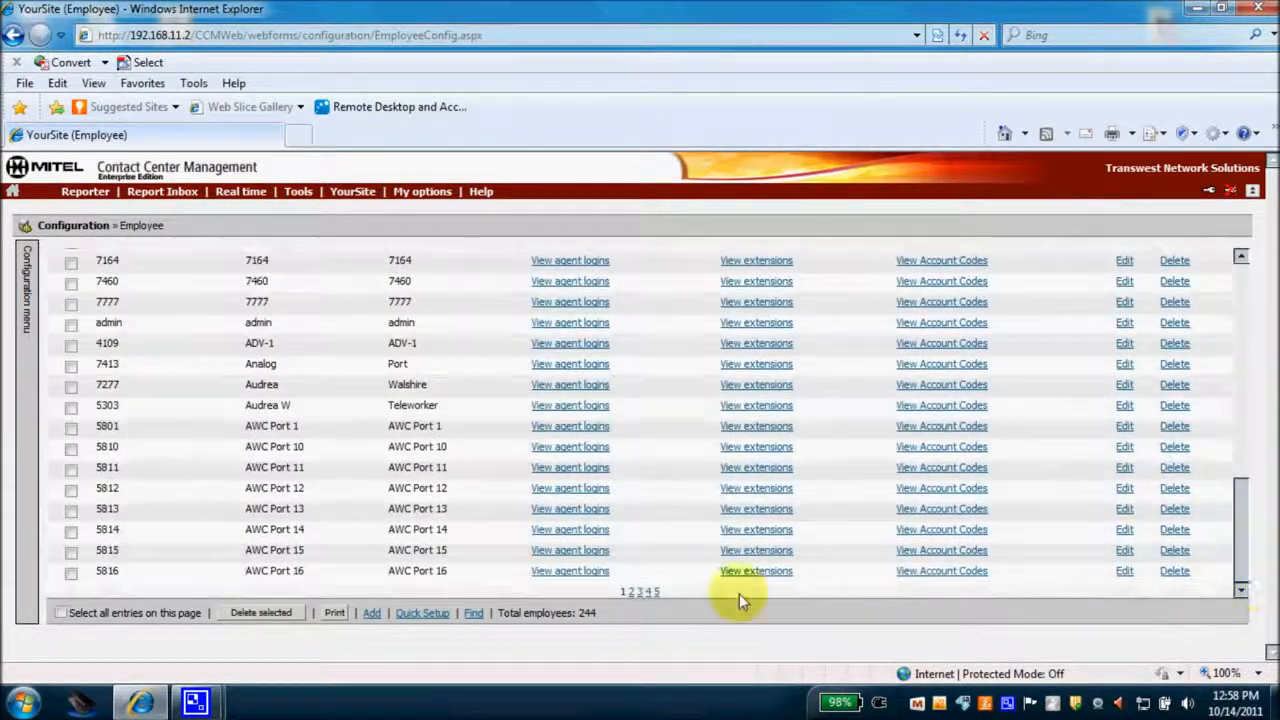
pyautogui.click(639, 591)
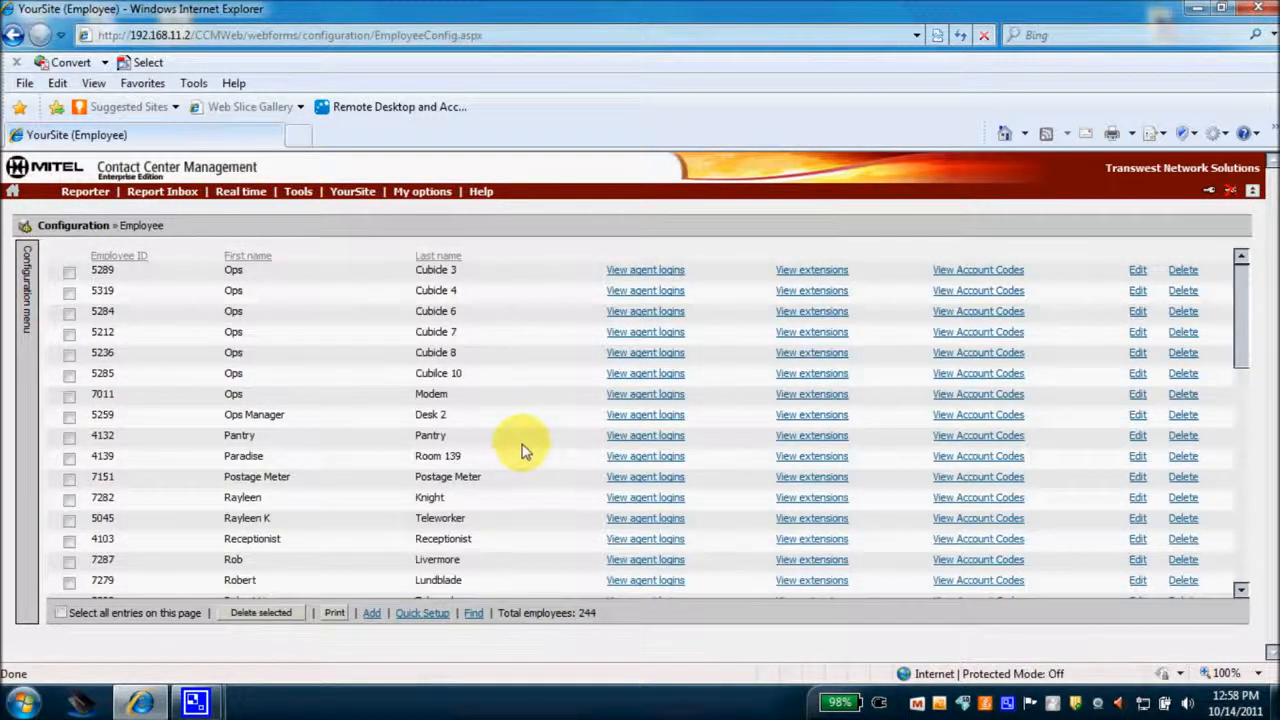
# Step: Search the employee list for two employees in succession, entering each one's exact reporting number
pyautogui.click(474, 613)
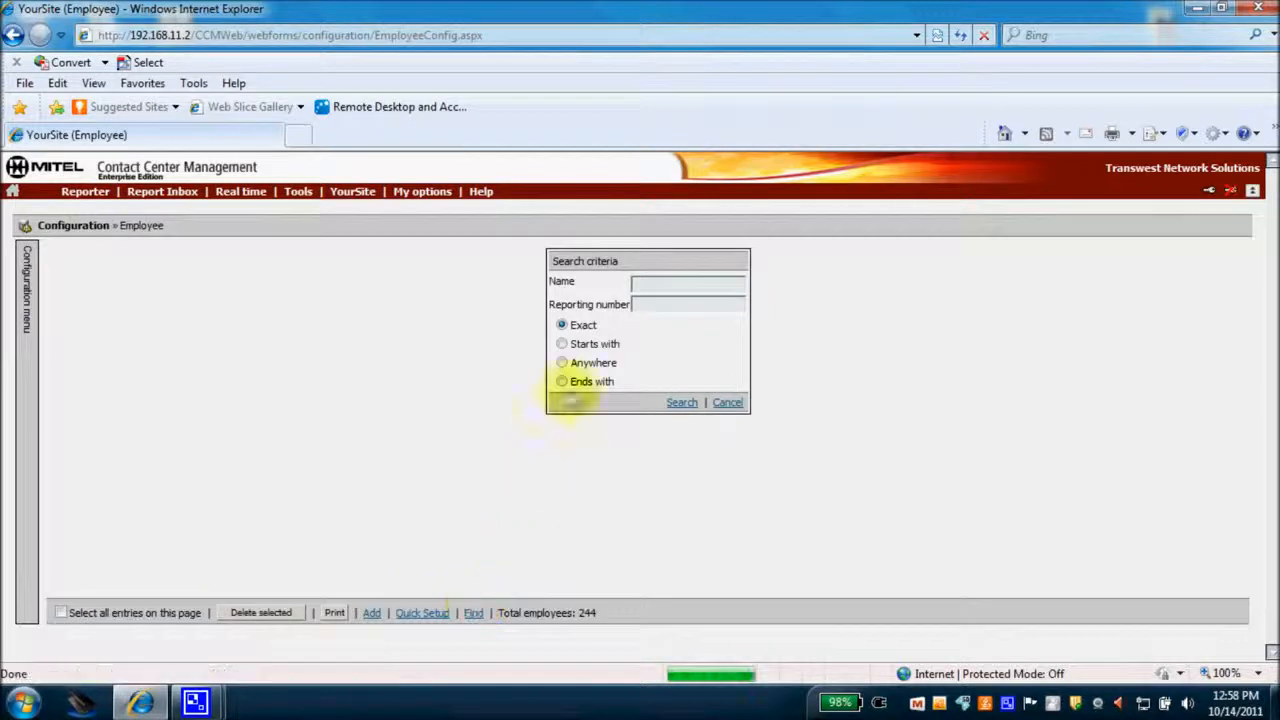
pyautogui.click(647, 305)
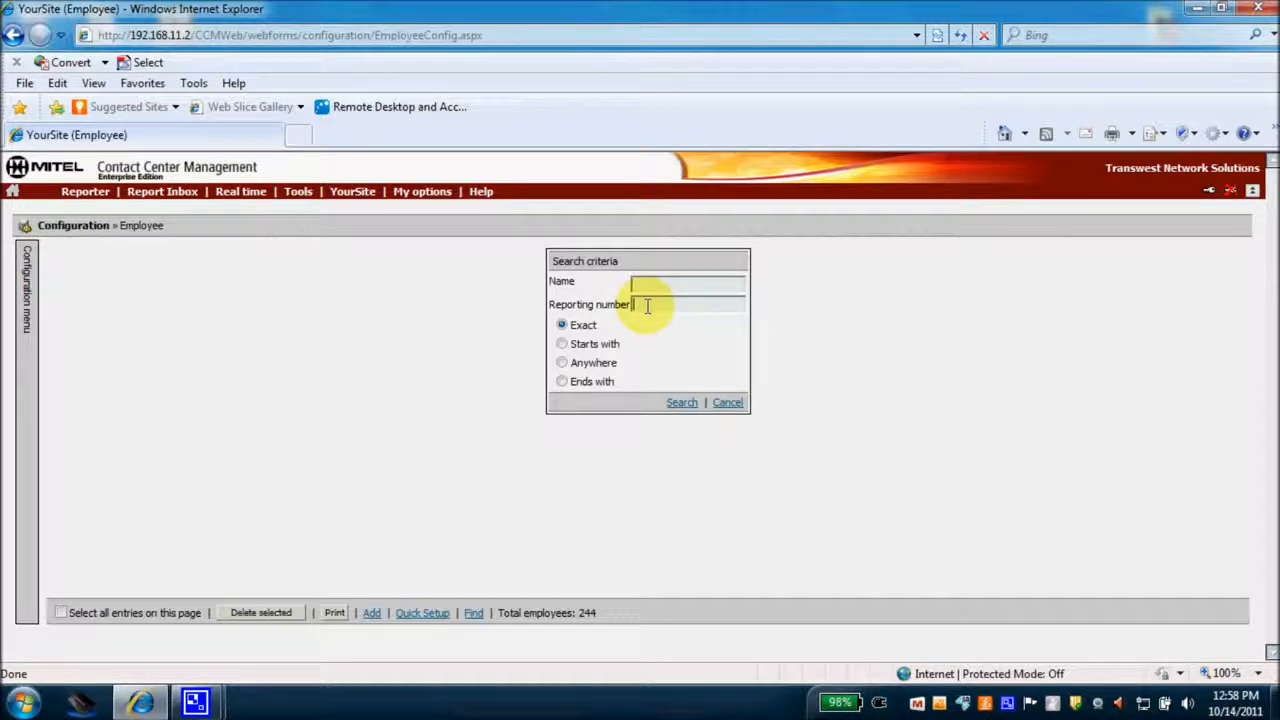
pyautogui.write('1284')
pyautogui.click(680, 402)
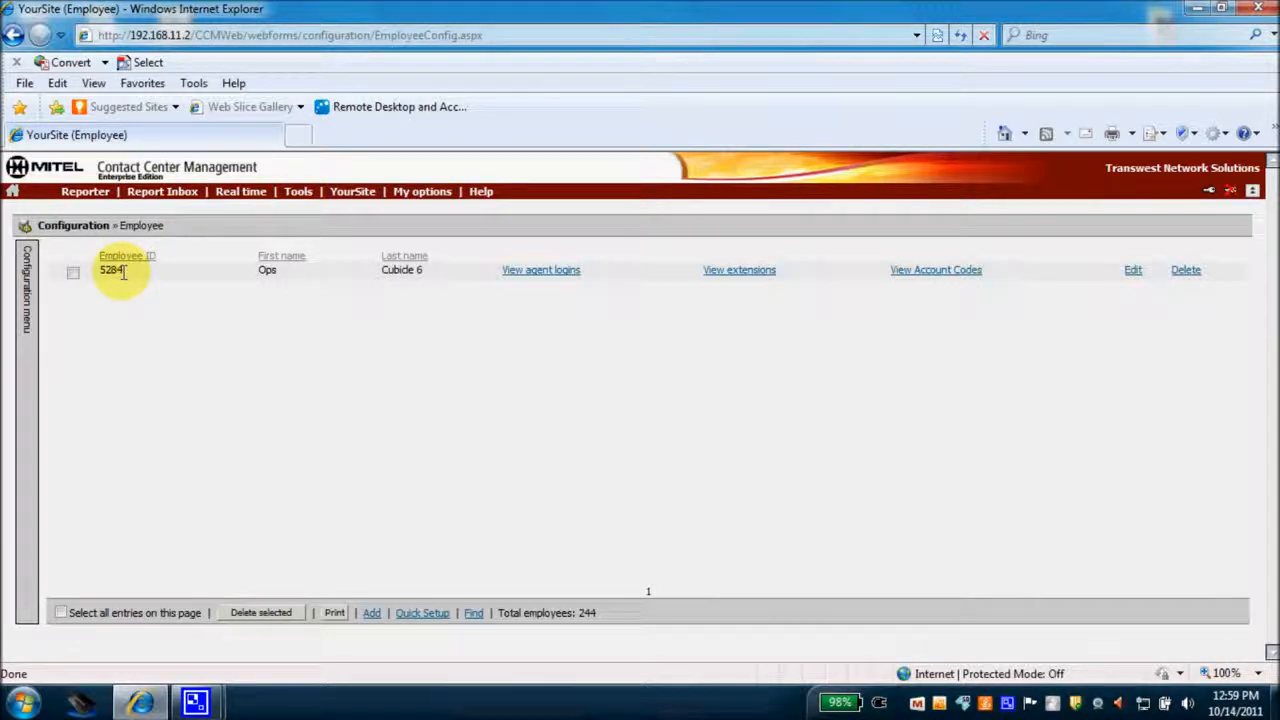
pyautogui.click(473, 612)
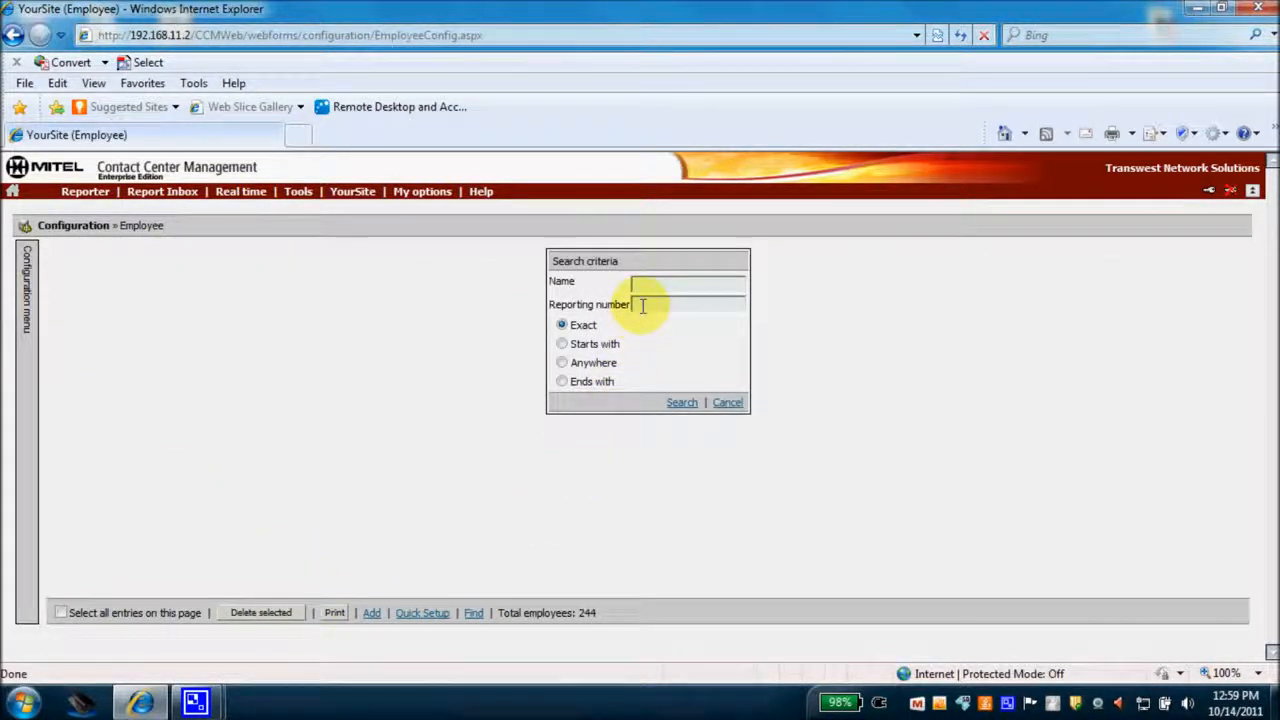
pyautogui.write('7254')
pyautogui.click(682, 402)
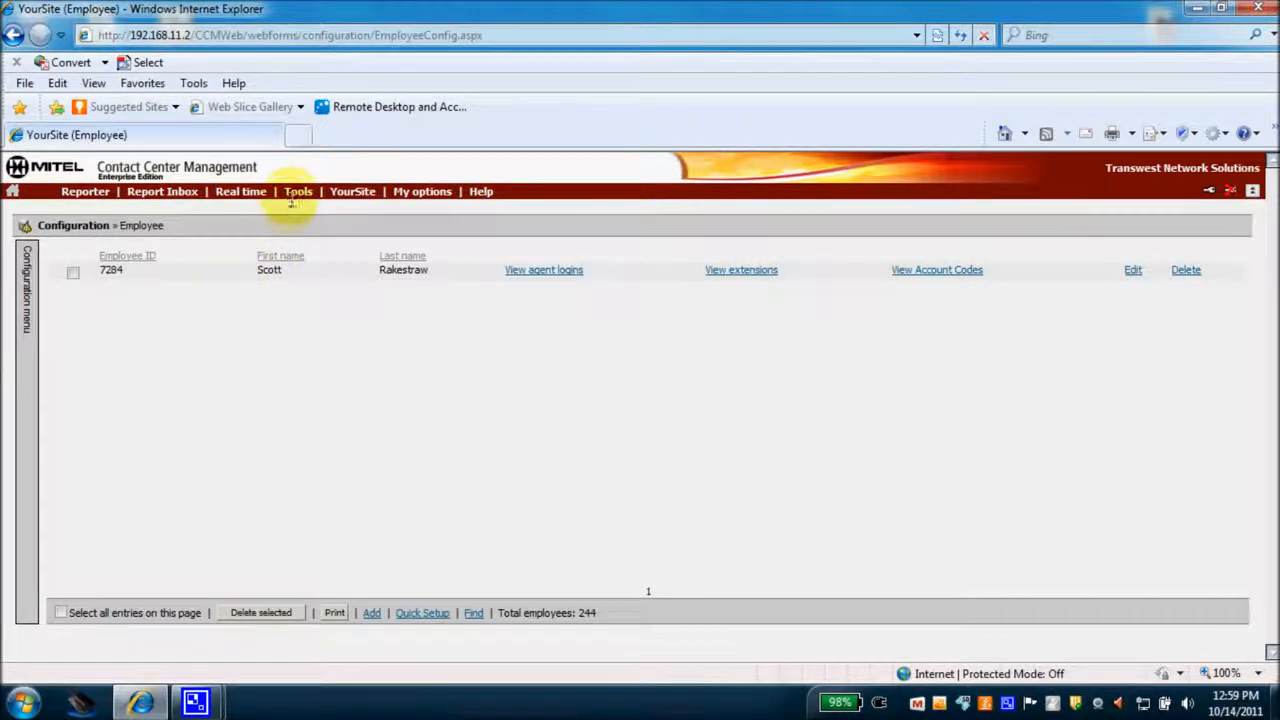
# Step: Open the administrative reports and review the Synchronization Summary in the 10/14/2011 synchronization report, then close the report
pyautogui.moveTo(295, 203)
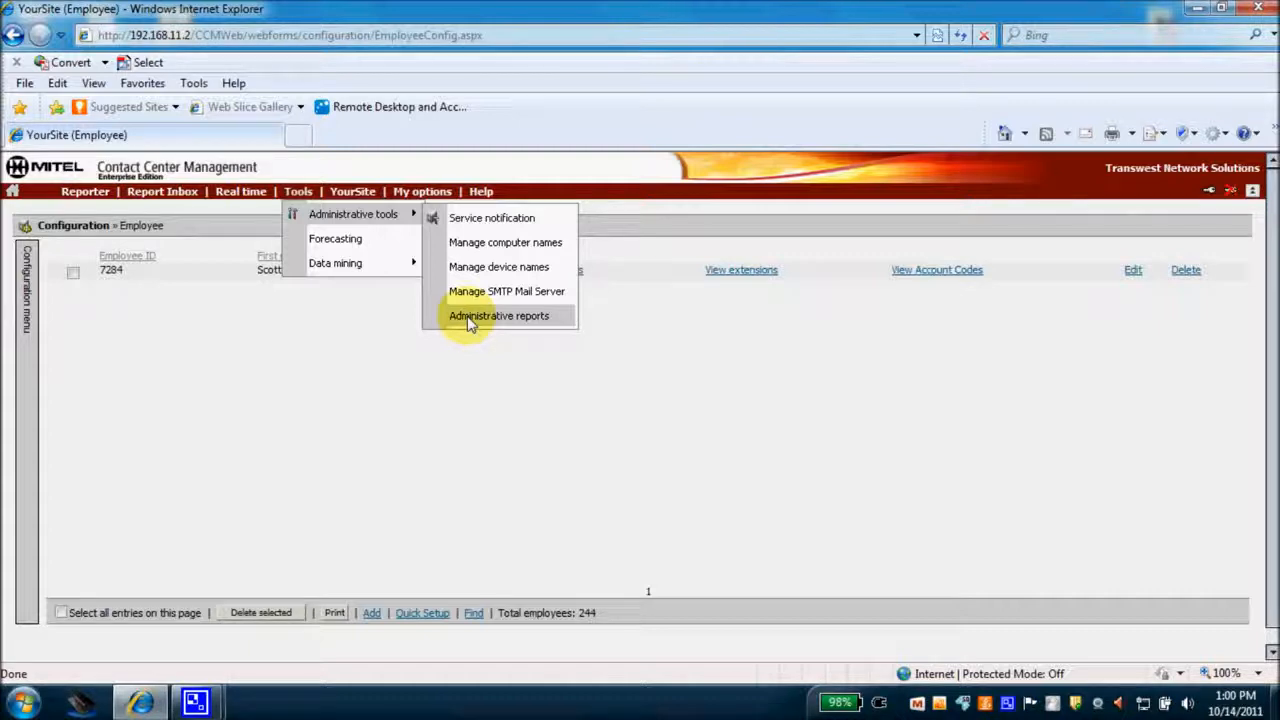
pyautogui.click(467, 316)
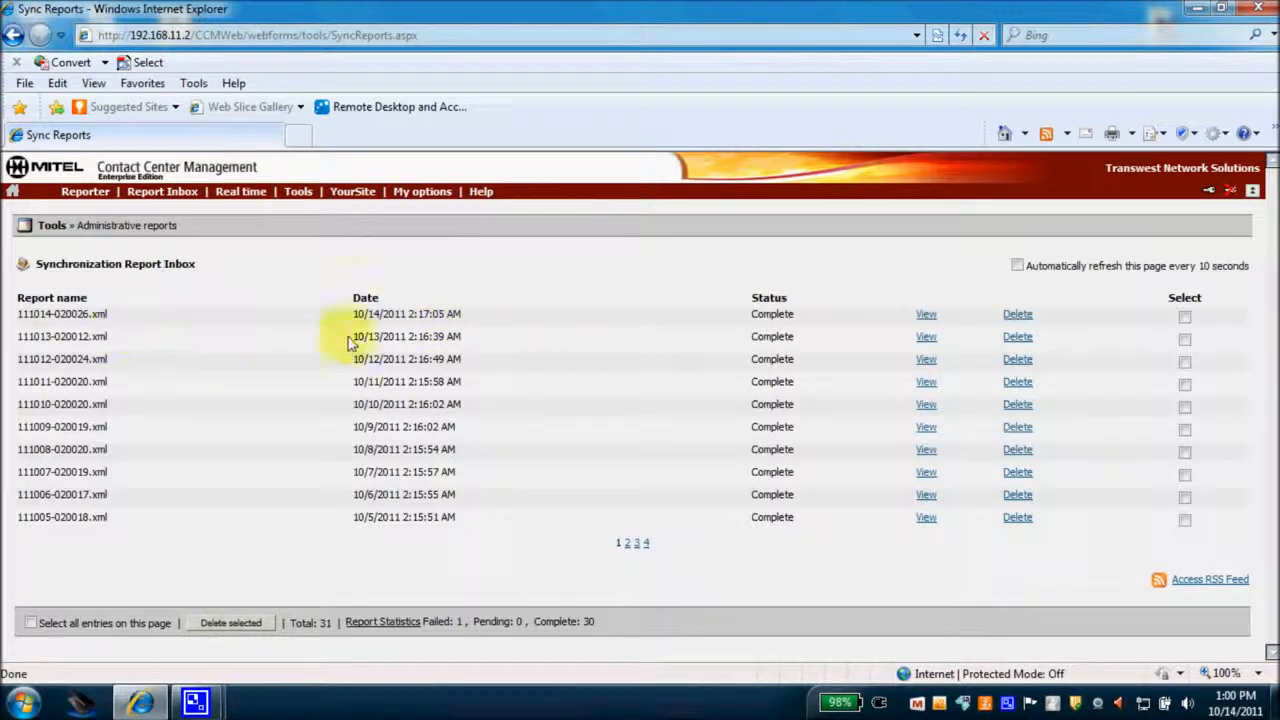
pyautogui.click(926, 316)
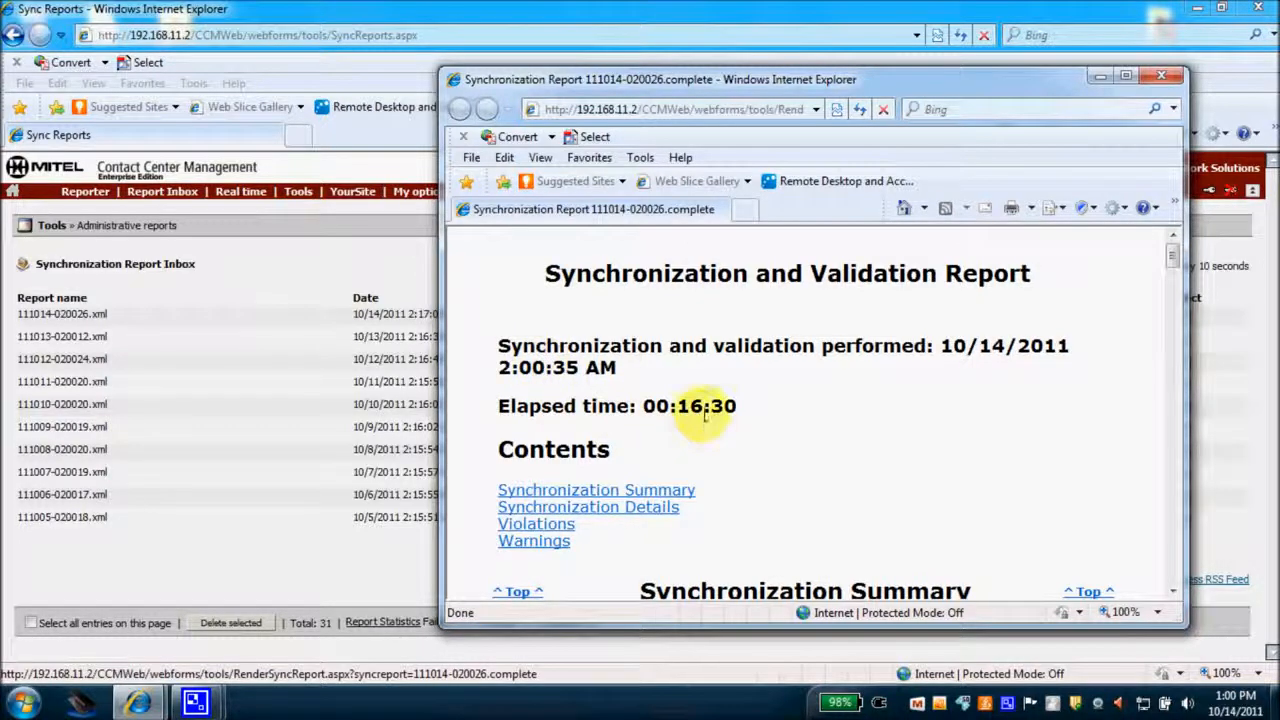
pyautogui.moveTo(1170, 258); pyautogui.dragTo(1174, 284)
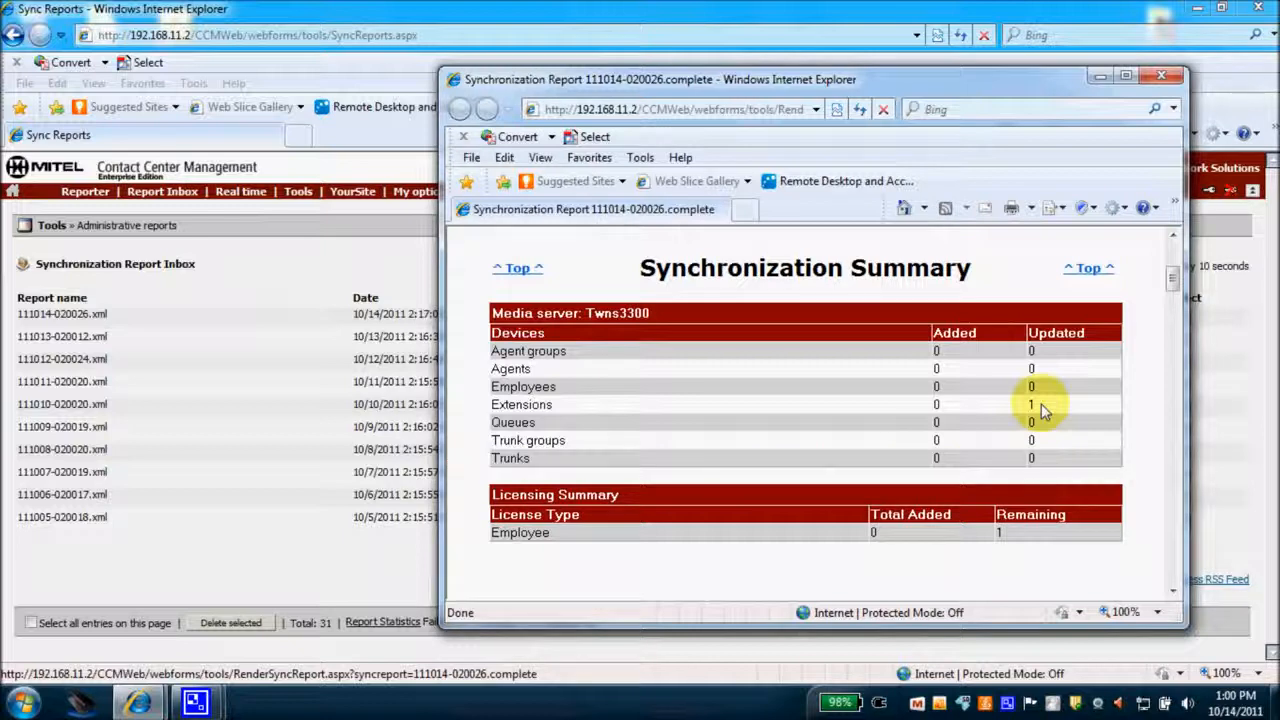
pyautogui.scroll(3, 1089, 334)
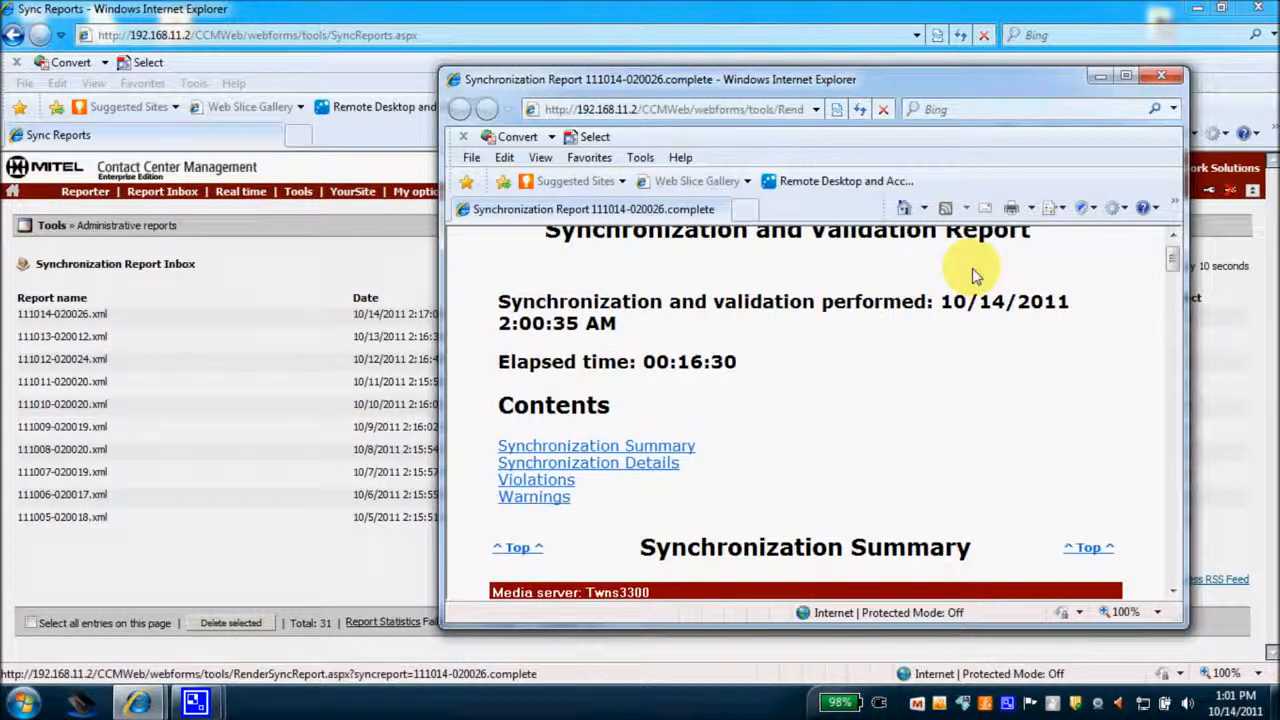
pyautogui.click(1162, 78)
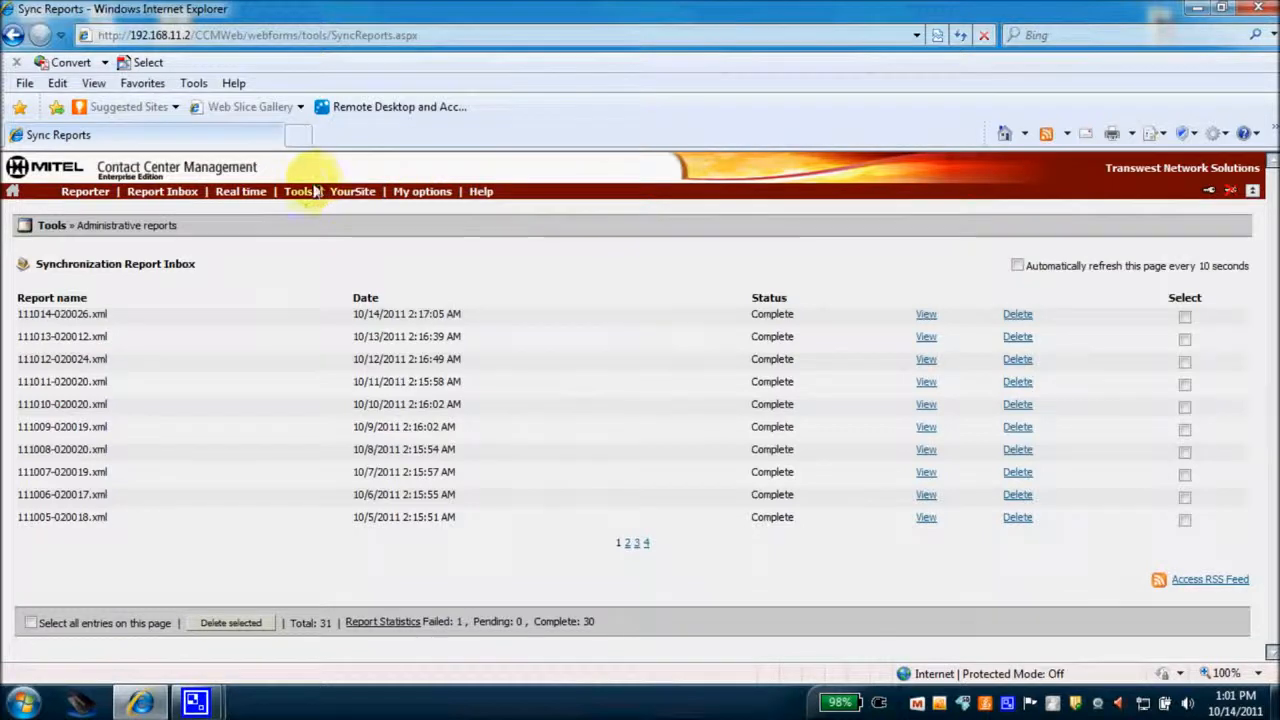
# Step: In Forecasting, start loading historical data and add the specific day 10/14/2011 to the forecast's historical dates
pyautogui.moveTo(298, 196)
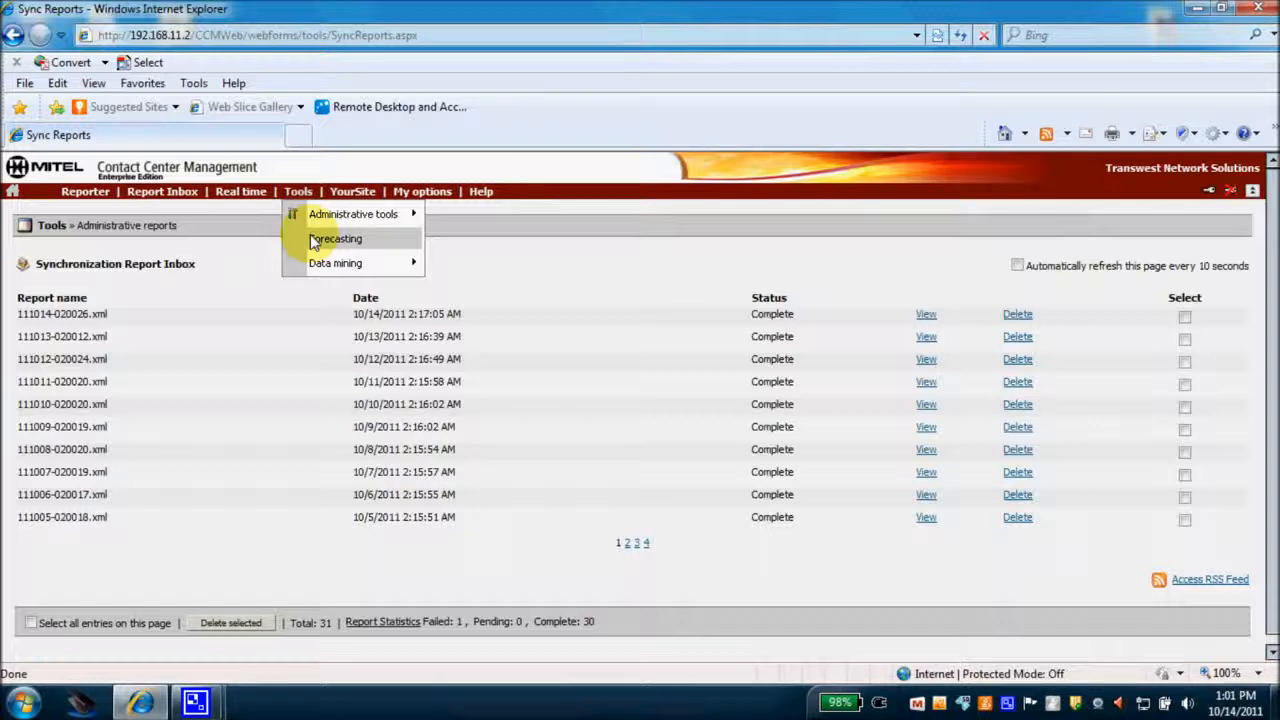
pyautogui.click(313, 240)
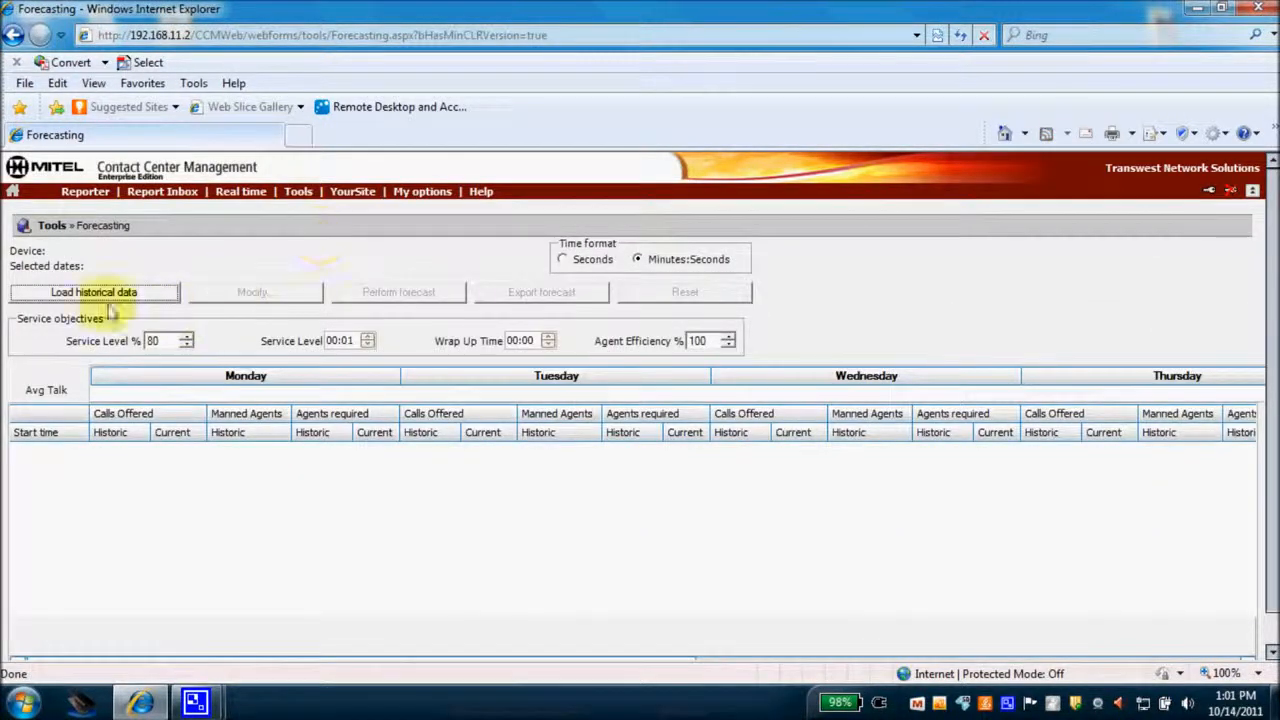
pyautogui.click(104, 296)
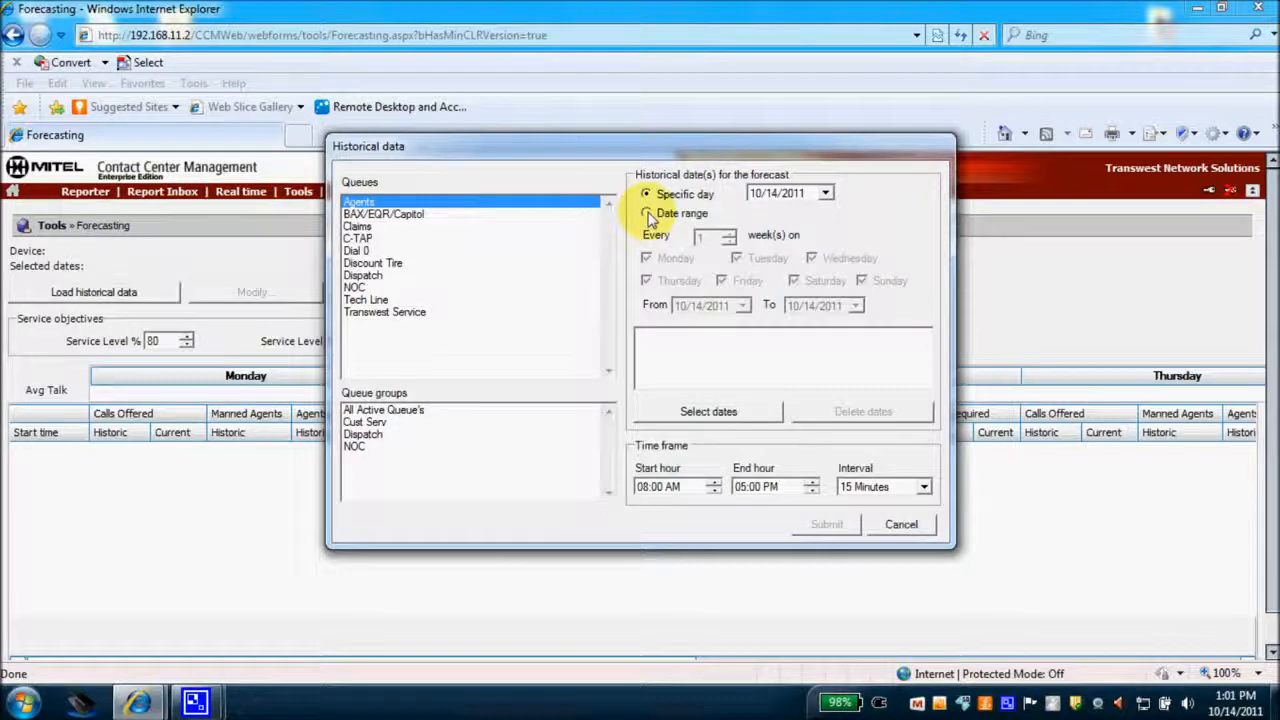
pyautogui.click(647, 214)
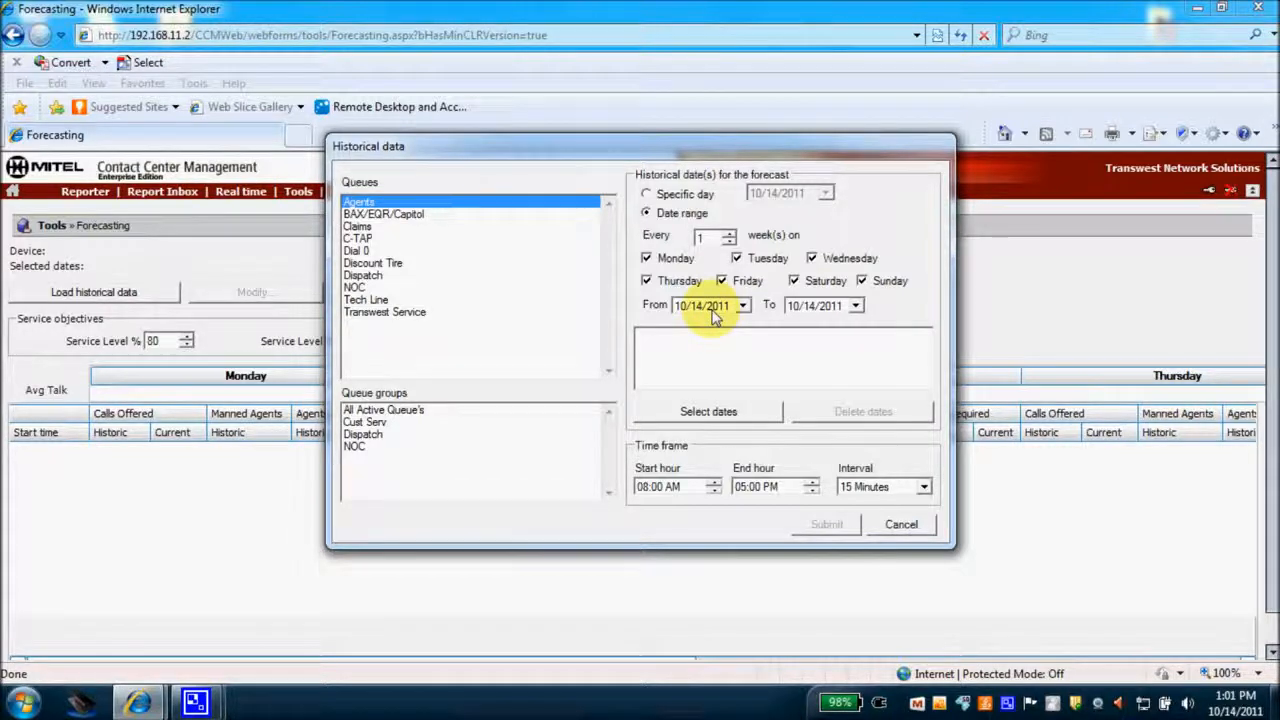
pyautogui.click(647, 195)
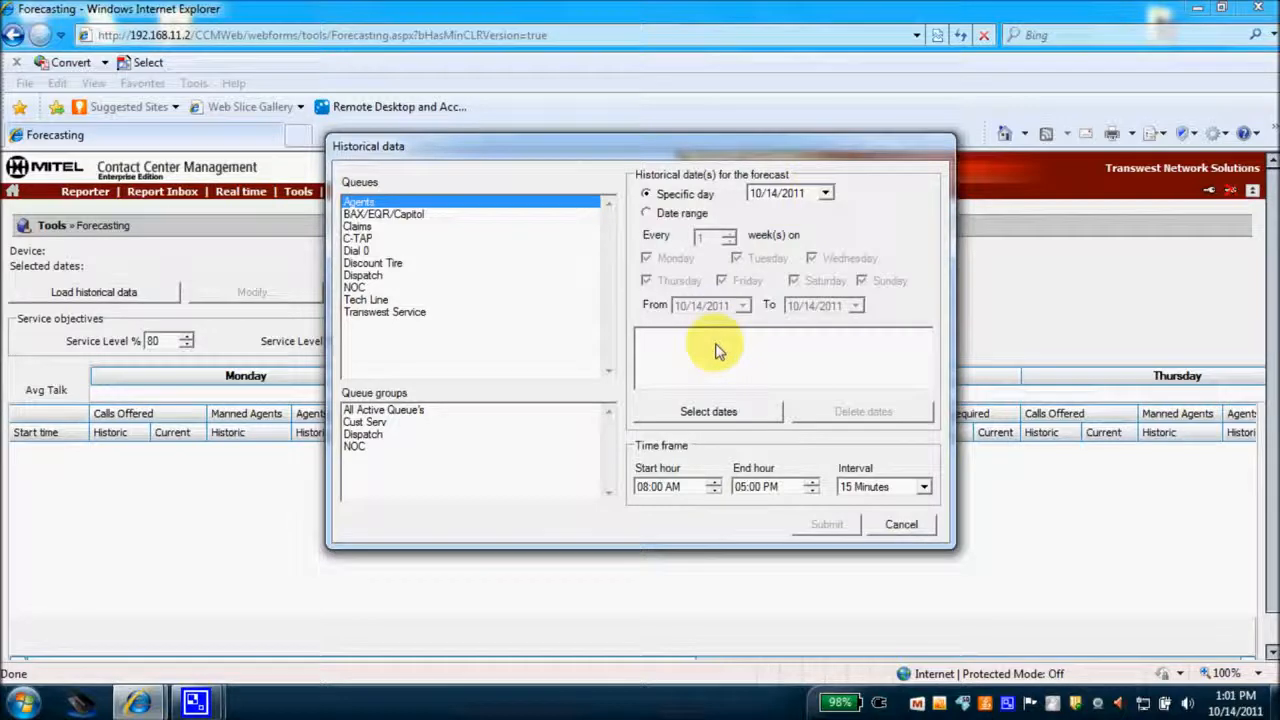
pyautogui.click(722, 414)
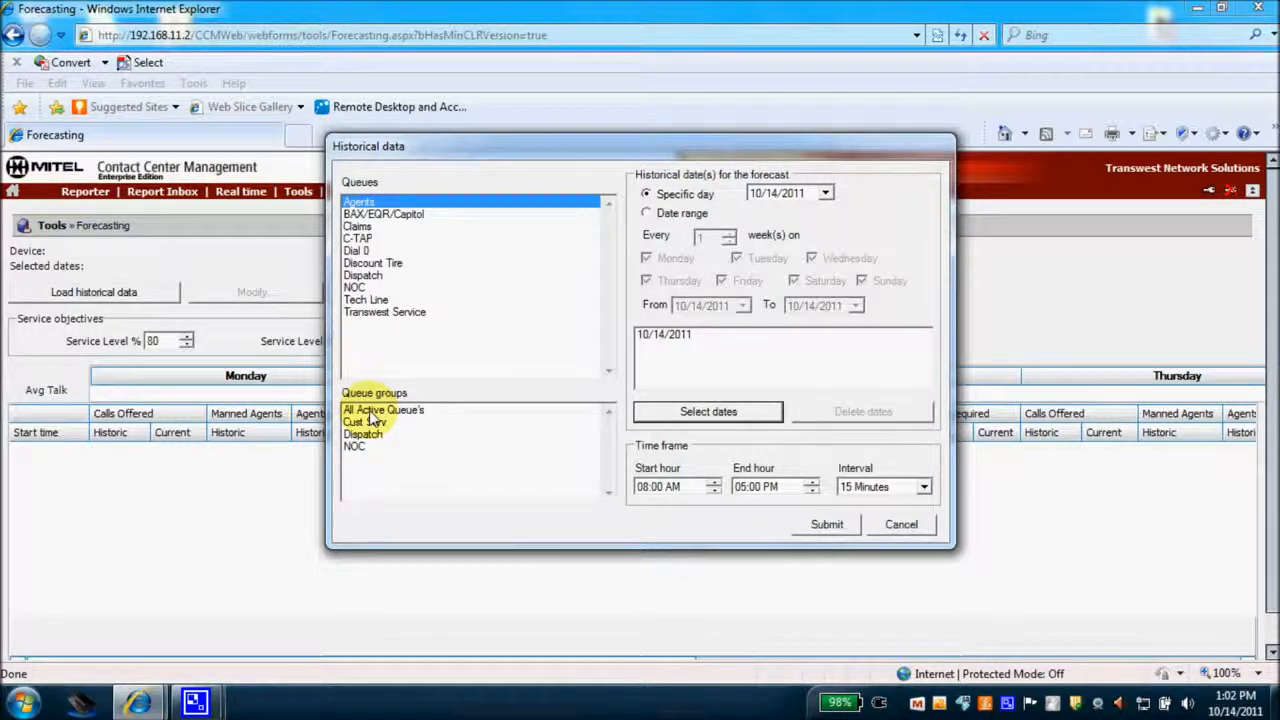
# Step: Select the All Active Queue's queue group for the forecast, and then cancel the historical data selection
pyautogui.click(372, 410)
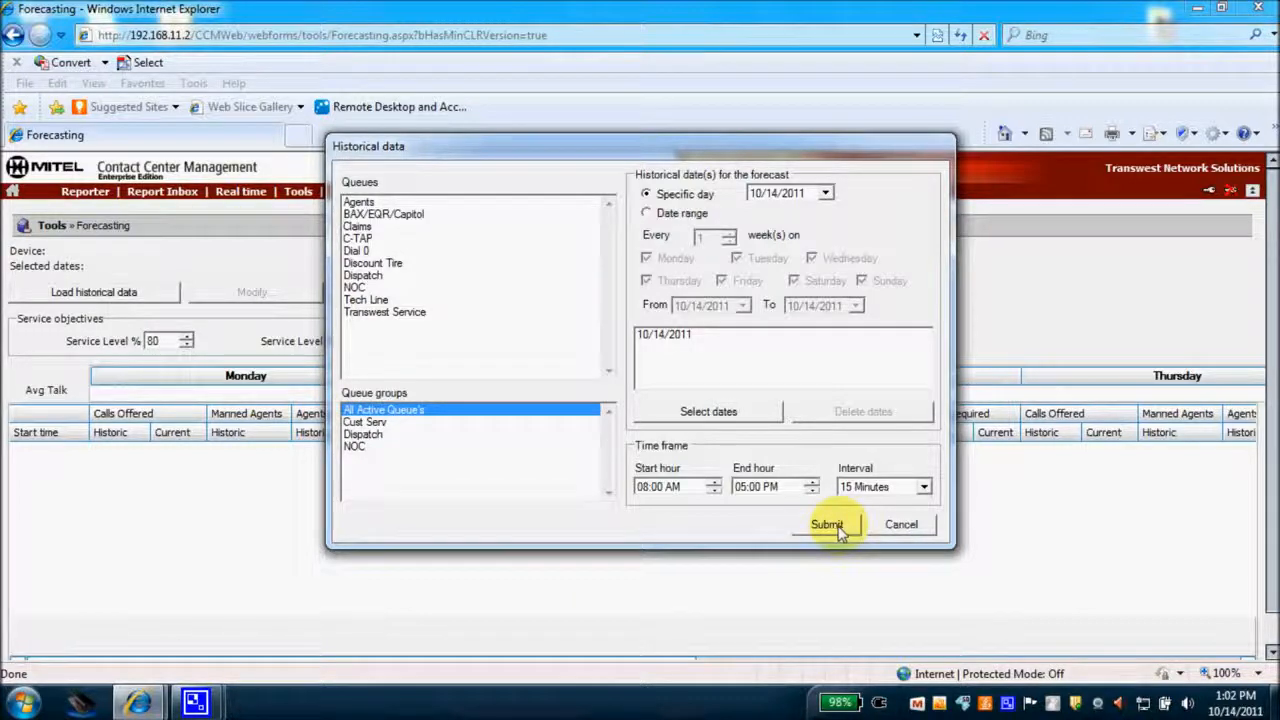
pyautogui.click(903, 526)
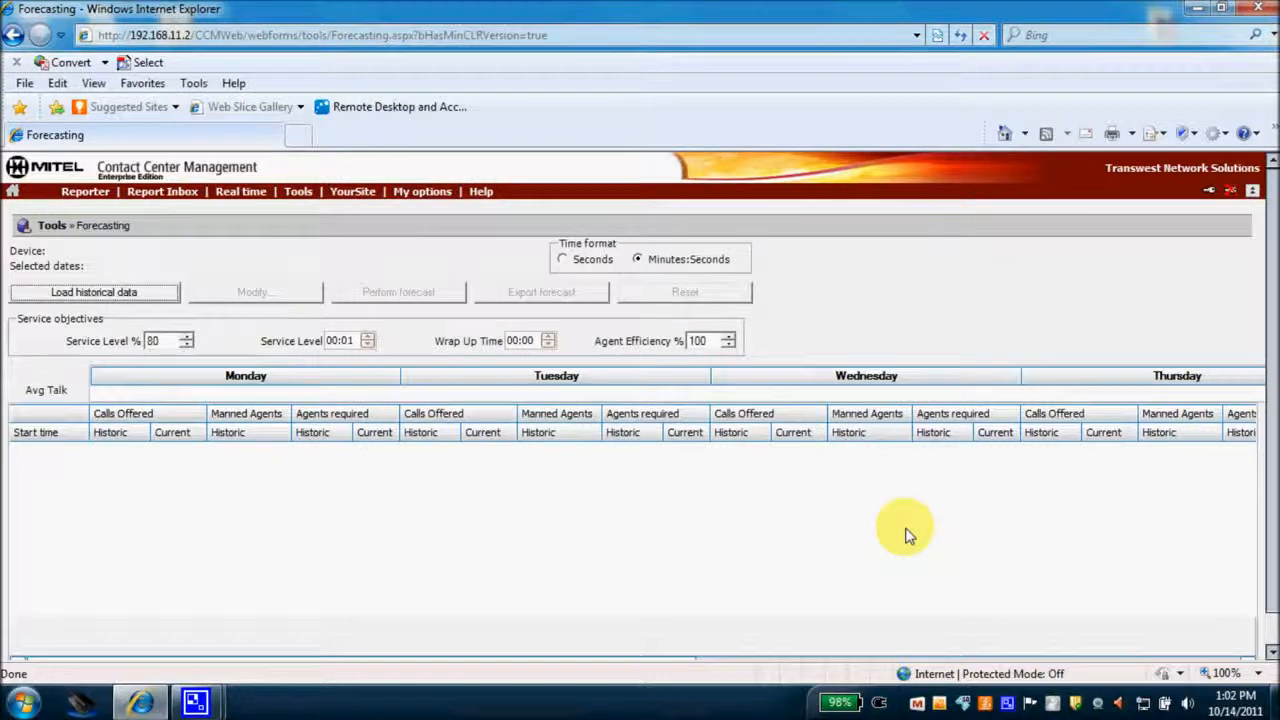
# Step: Open the ACD Inspector from the data mining tools and view its agent event and queue event search criteria
pyautogui.click(294, 193)
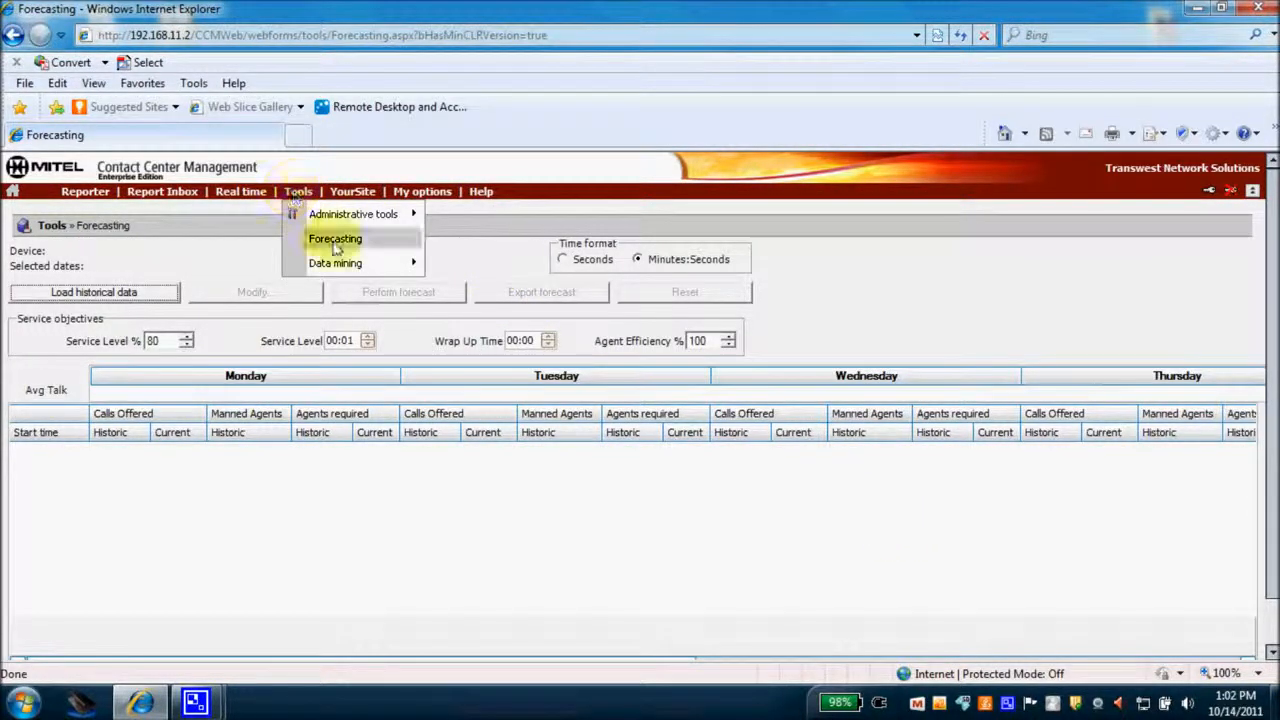
pyautogui.moveTo(338, 270)
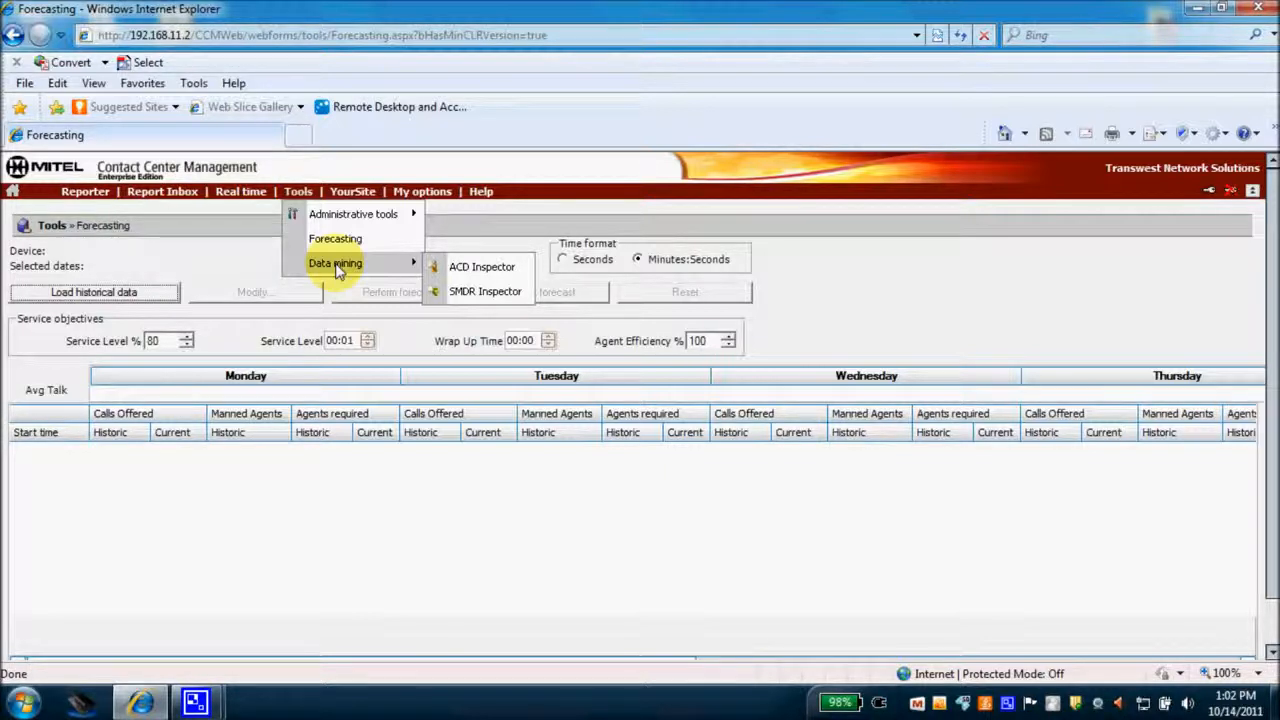
pyautogui.click(452, 267)
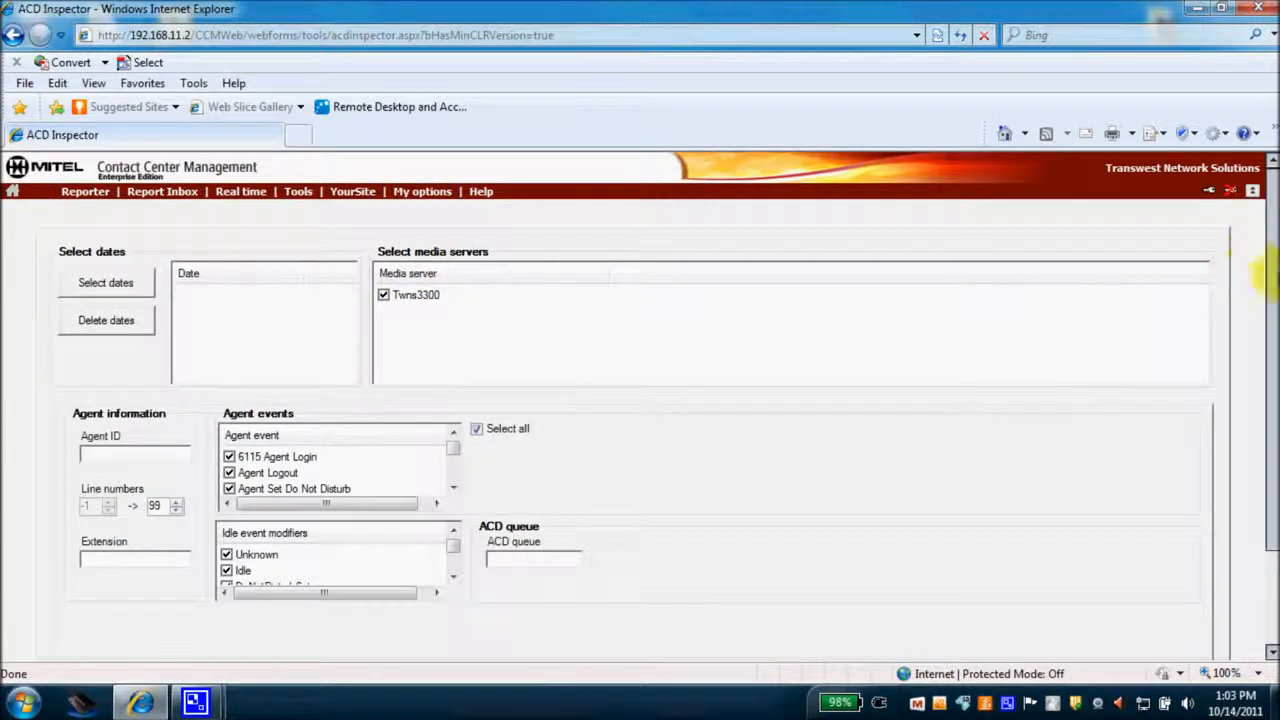
pyautogui.moveTo(1275, 280); pyautogui.dragTo(1275, 380)
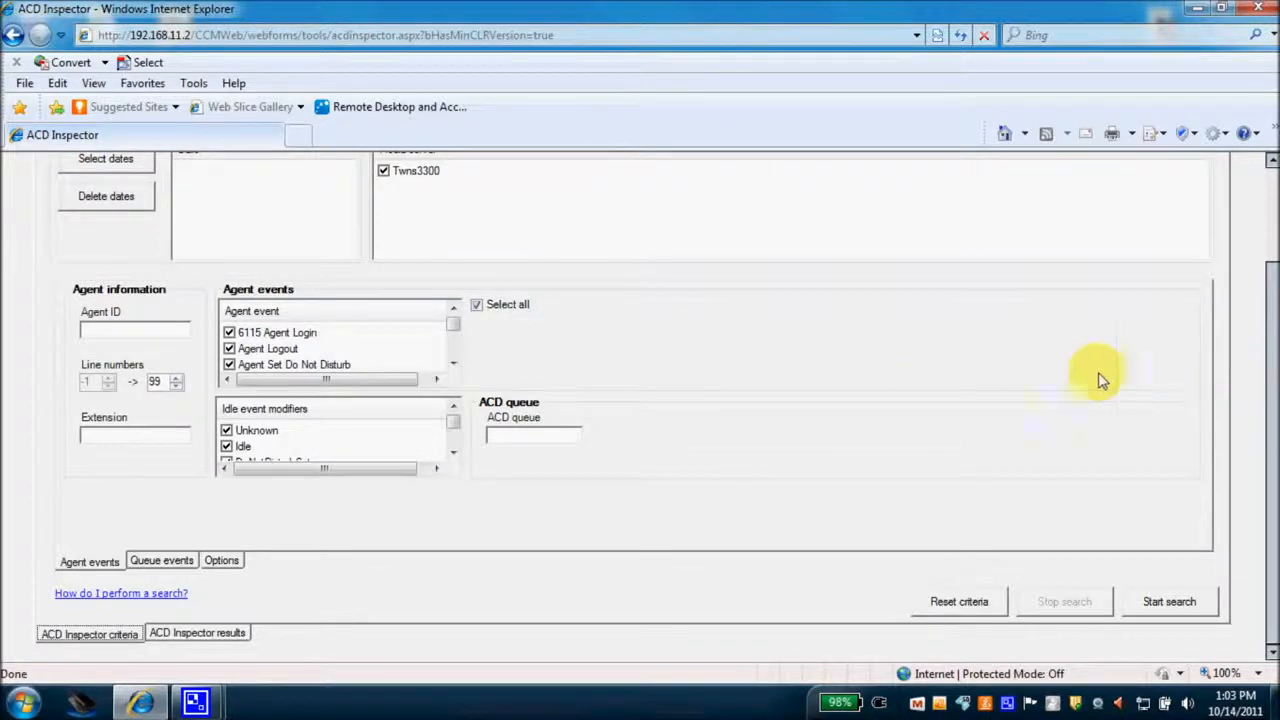
pyautogui.click(160, 563)
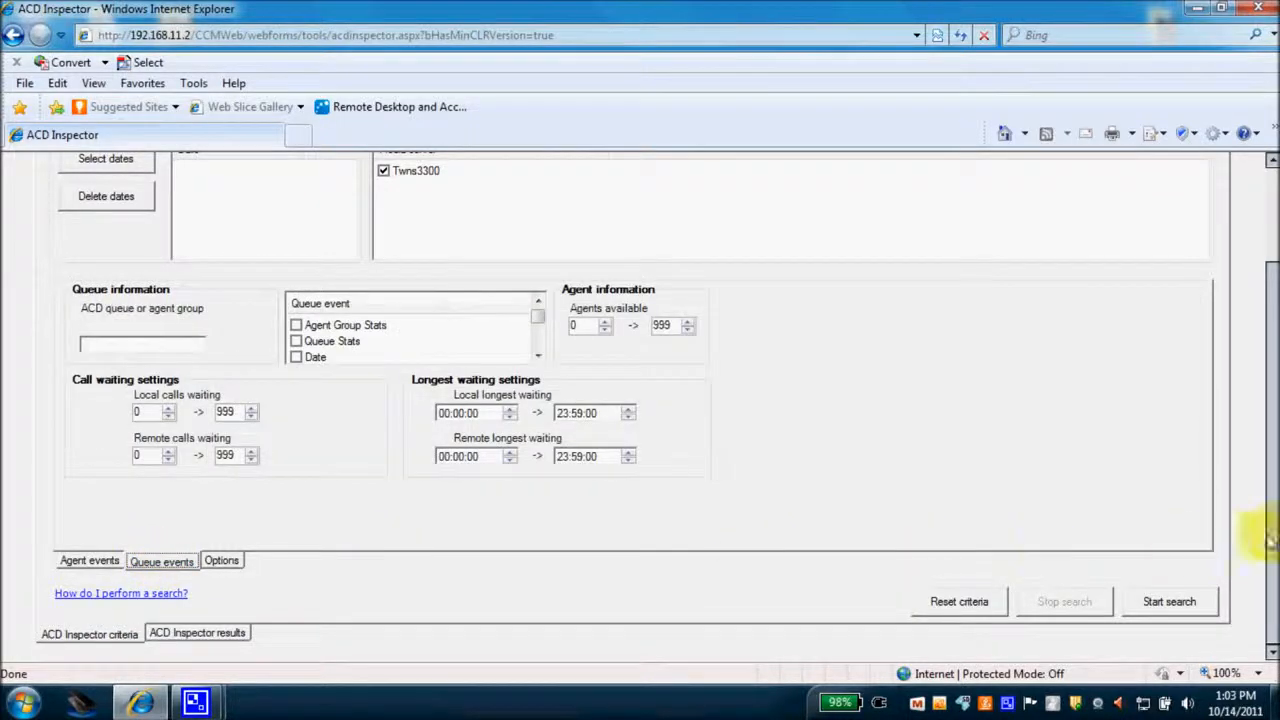
# Step: View the date range options for the ACD Inspector search and dismiss them without adding dates
pyautogui.scroll(2, 1270, 535)
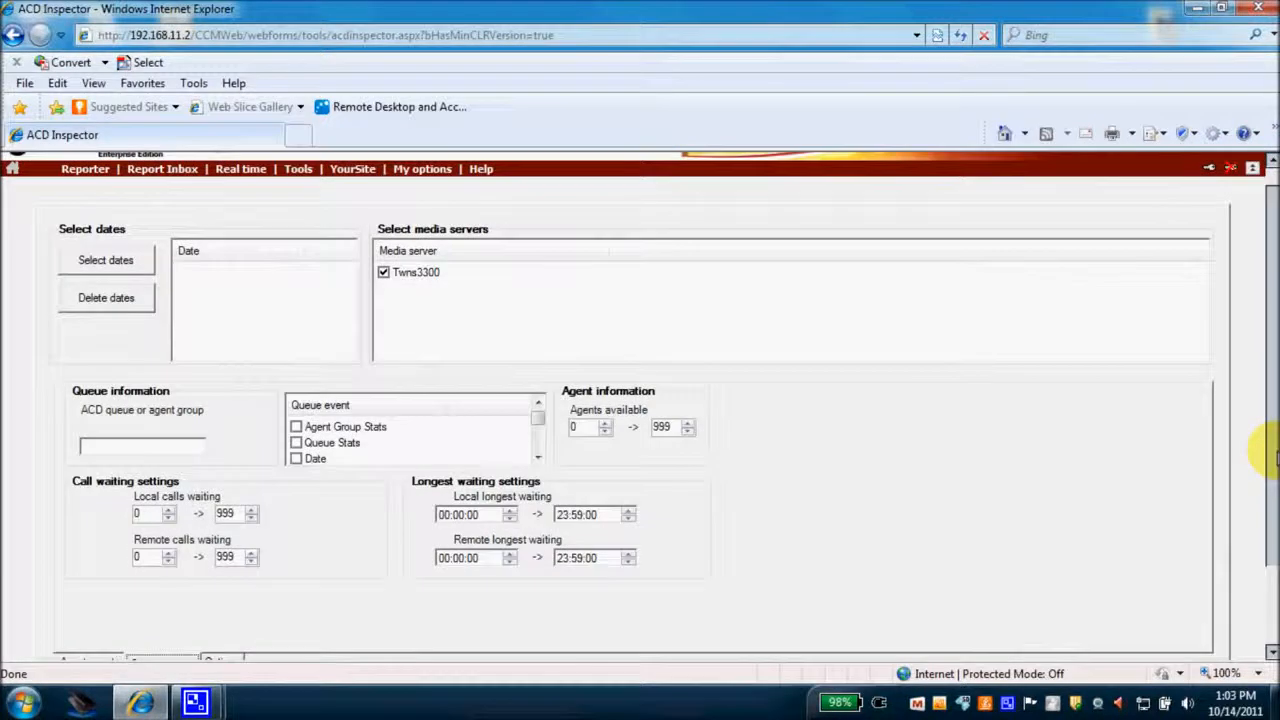
pyautogui.click(112, 262)
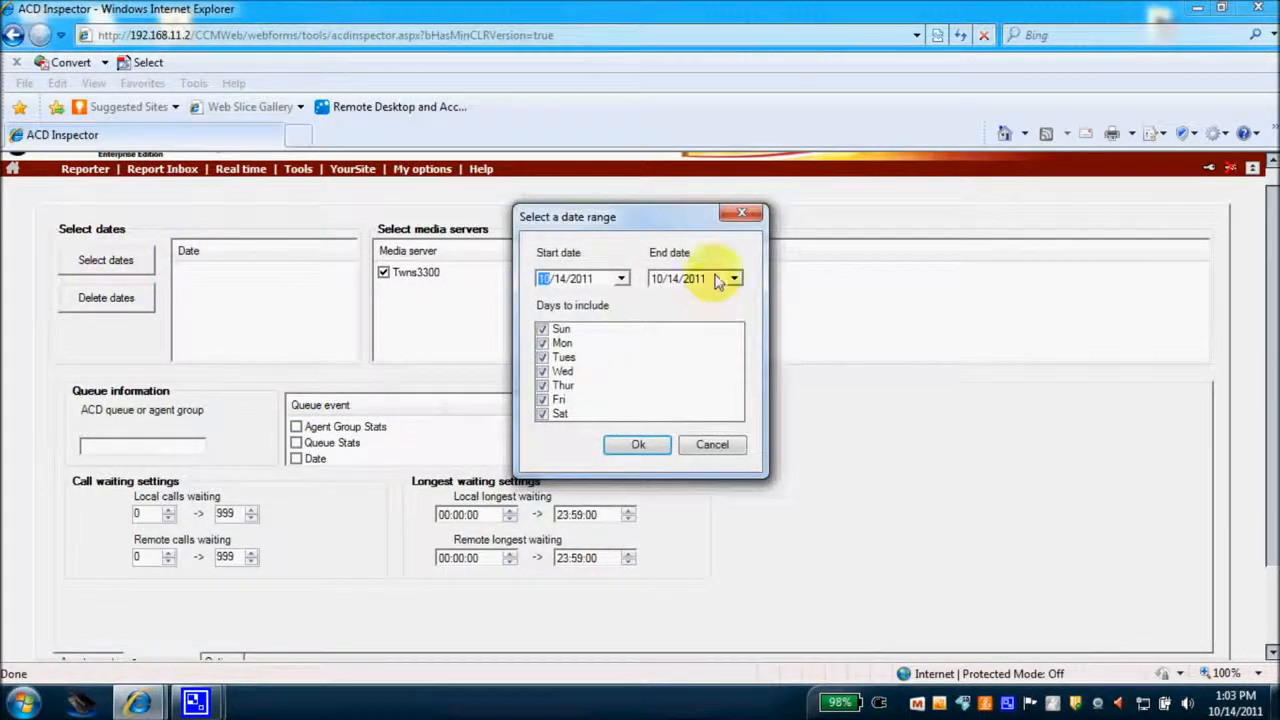
pyautogui.click(713, 449)
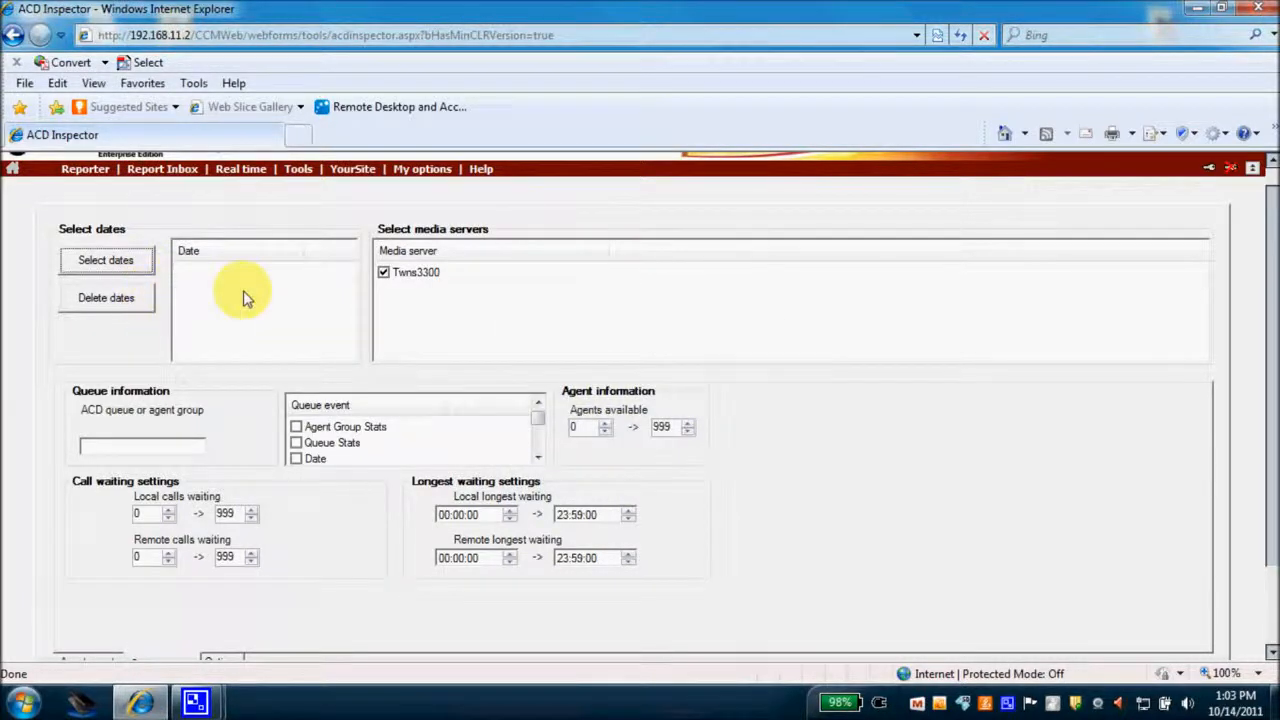
# Step: Enter P333 as the ACD queue or agent group in the queue event criteria, and then clear the entry
pyautogui.scroll(-2, 250, 305)
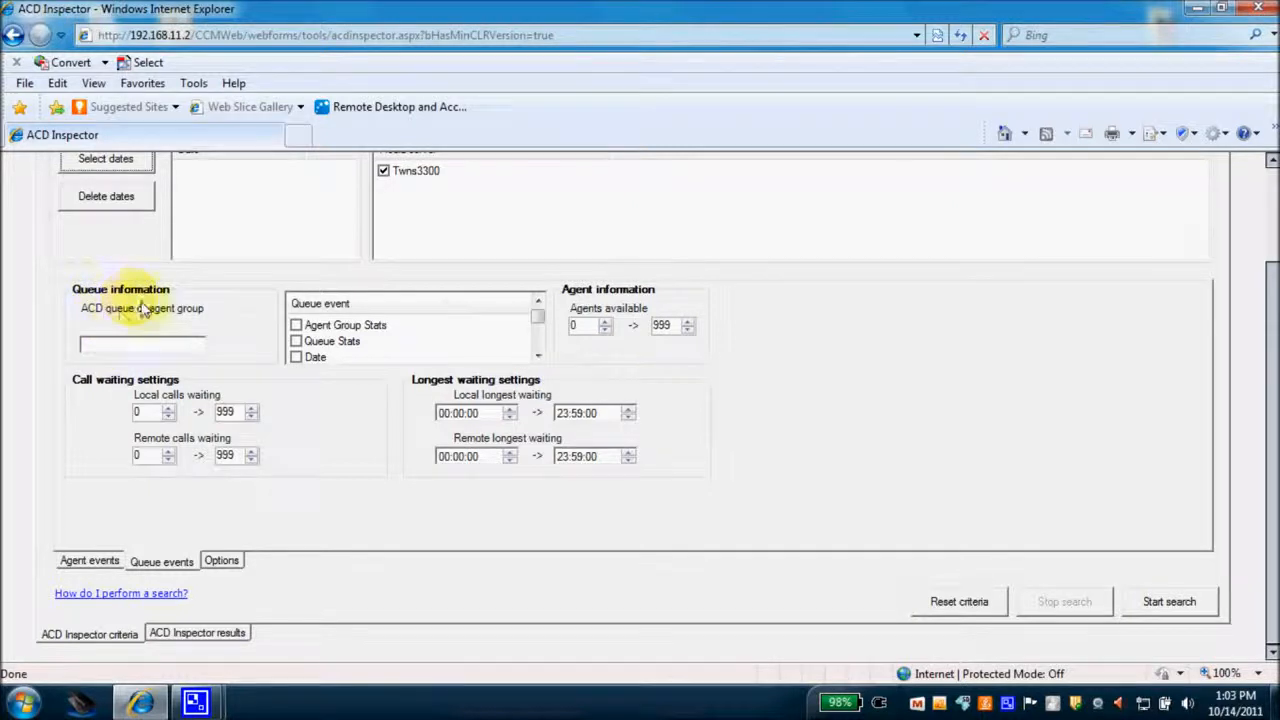
pyautogui.click(122, 350)
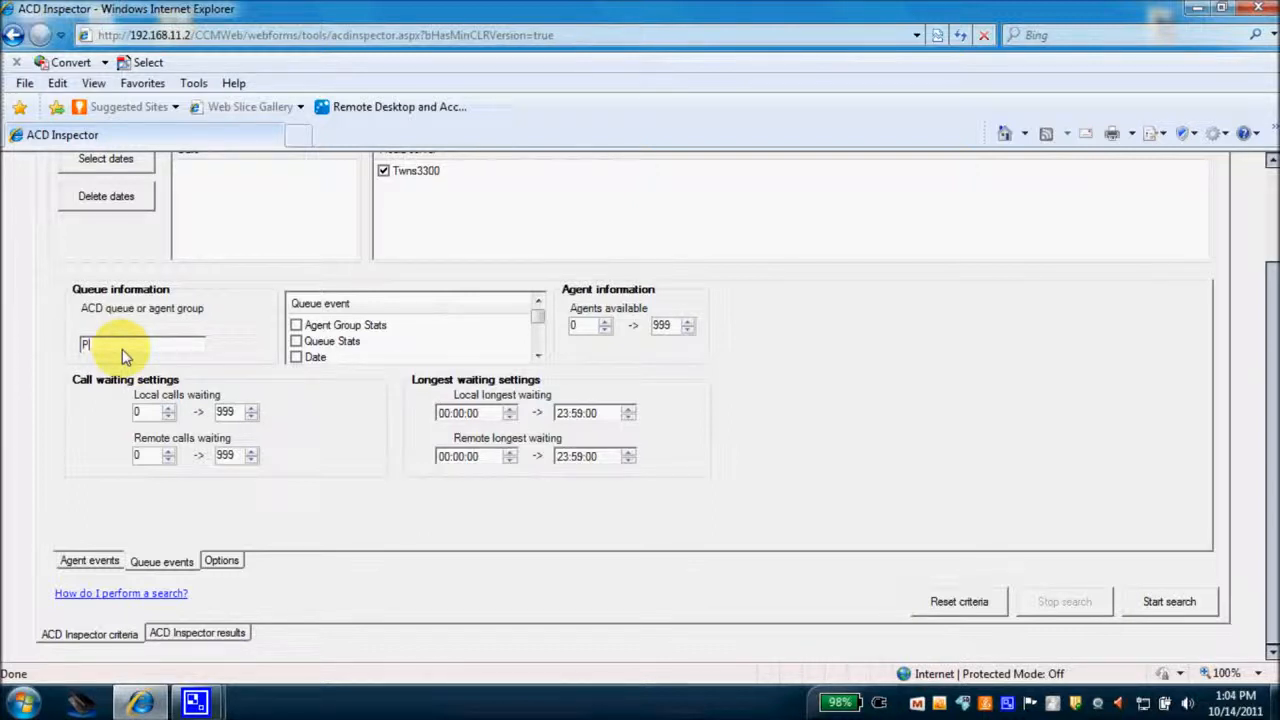
pyautogui.write('333')
pyautogui.press('BackSpace')
pyautogui.press('BackSpace')
pyautogui.press('BackSpace')
pyautogui.moveTo(98, 346); pyautogui.dragTo(51, 347)
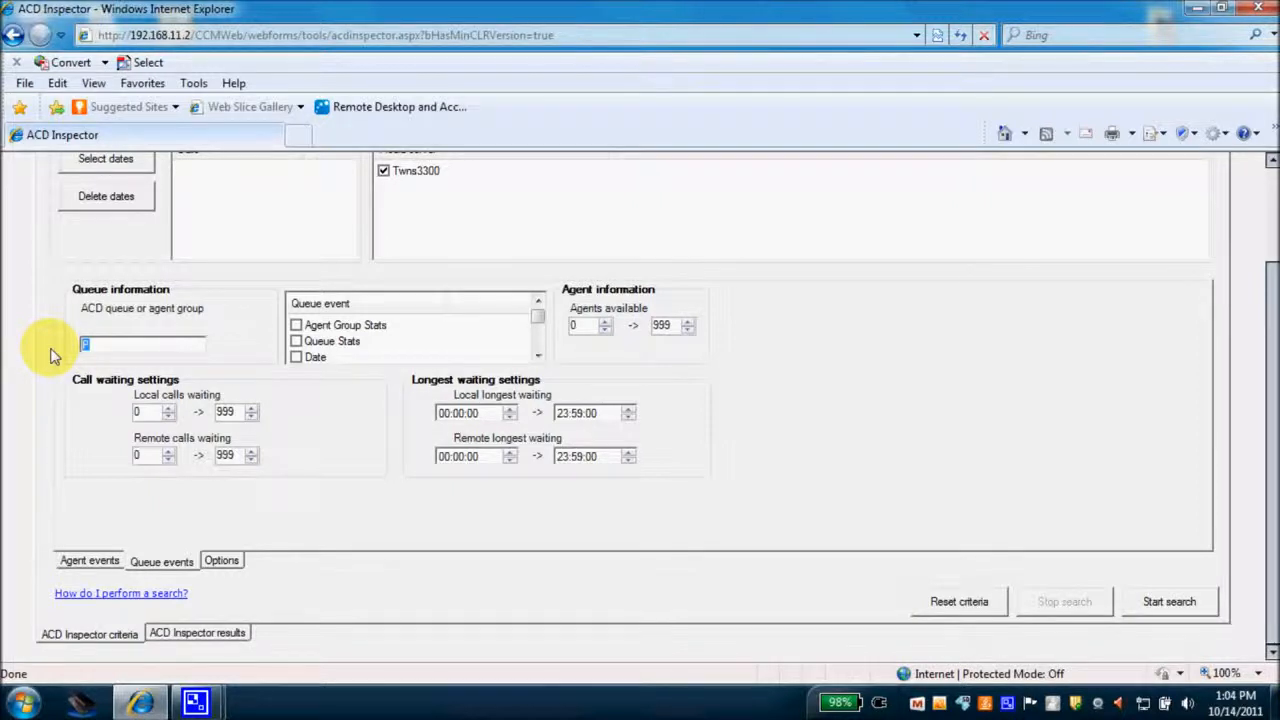
pyautogui.press('BackSpace')
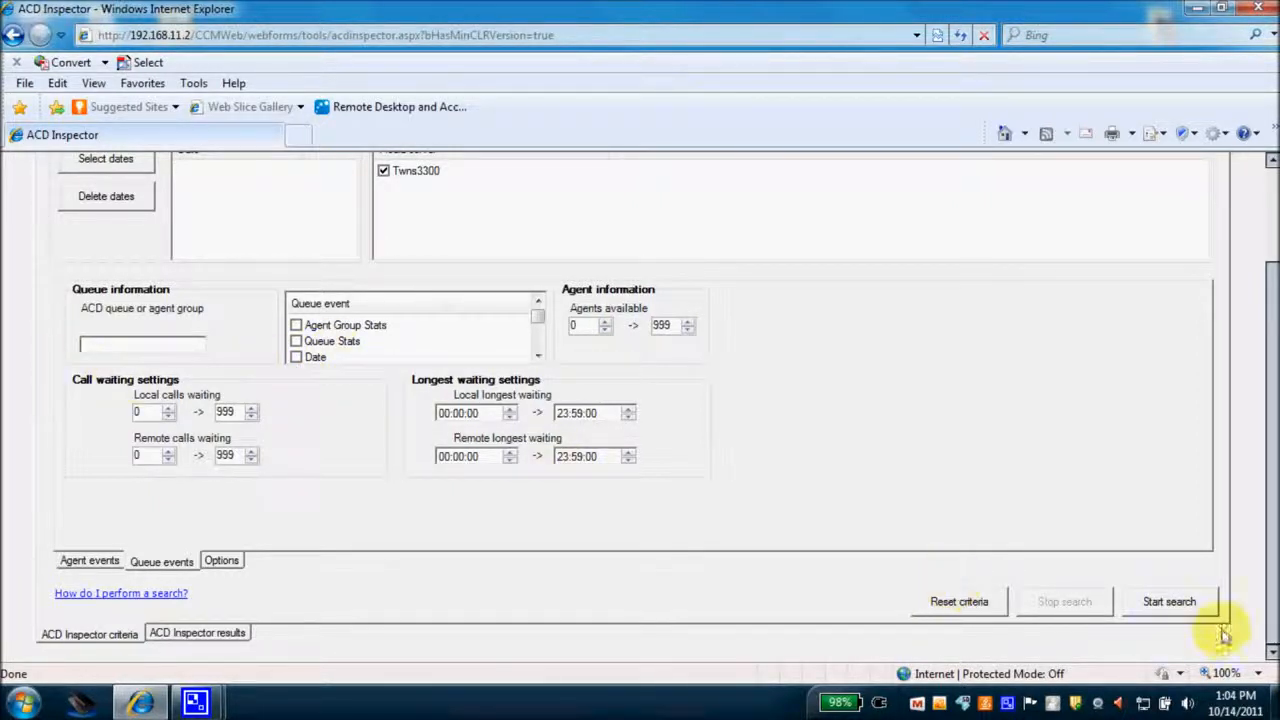
# Step: Review the available queue events and the search controls in the ACD Inspector
pyautogui.scroll(2, 687, 428)
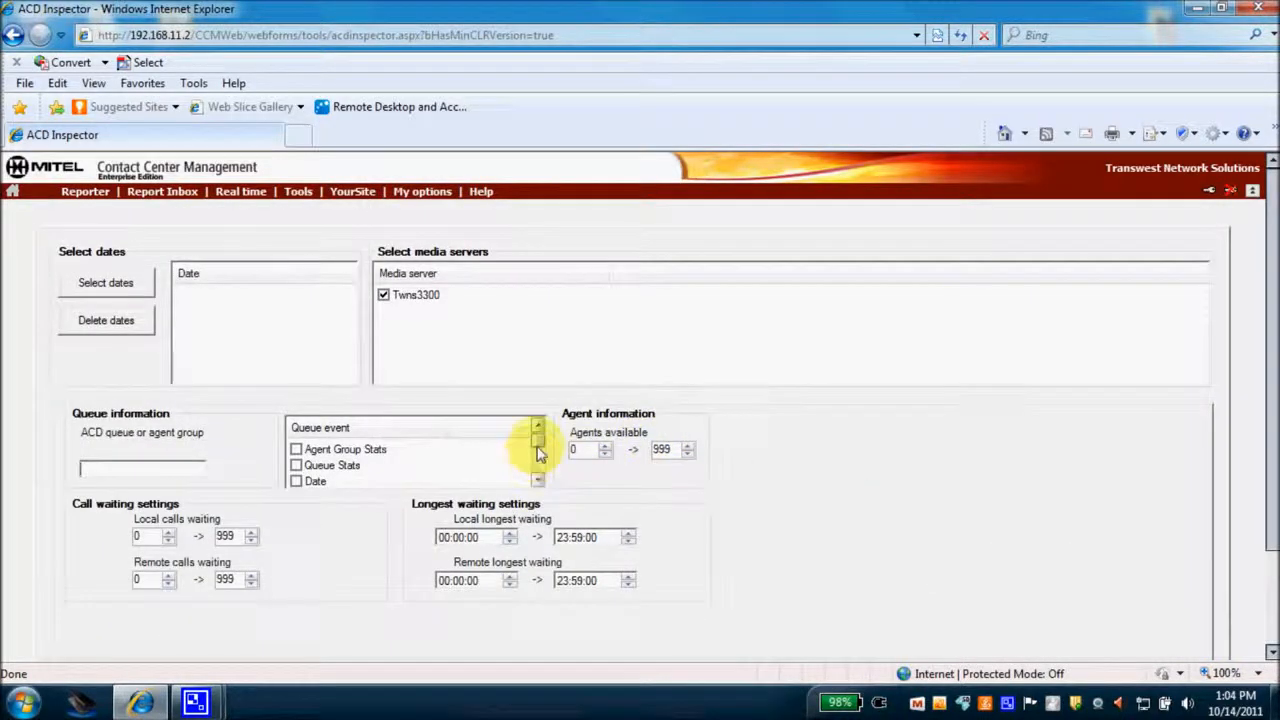
pyautogui.moveTo(536, 443)
pyautogui.mouseDown()
pyautogui.moveTo(540, 476)
pyautogui.moveTo(540, 452)
pyautogui.mouseUp()
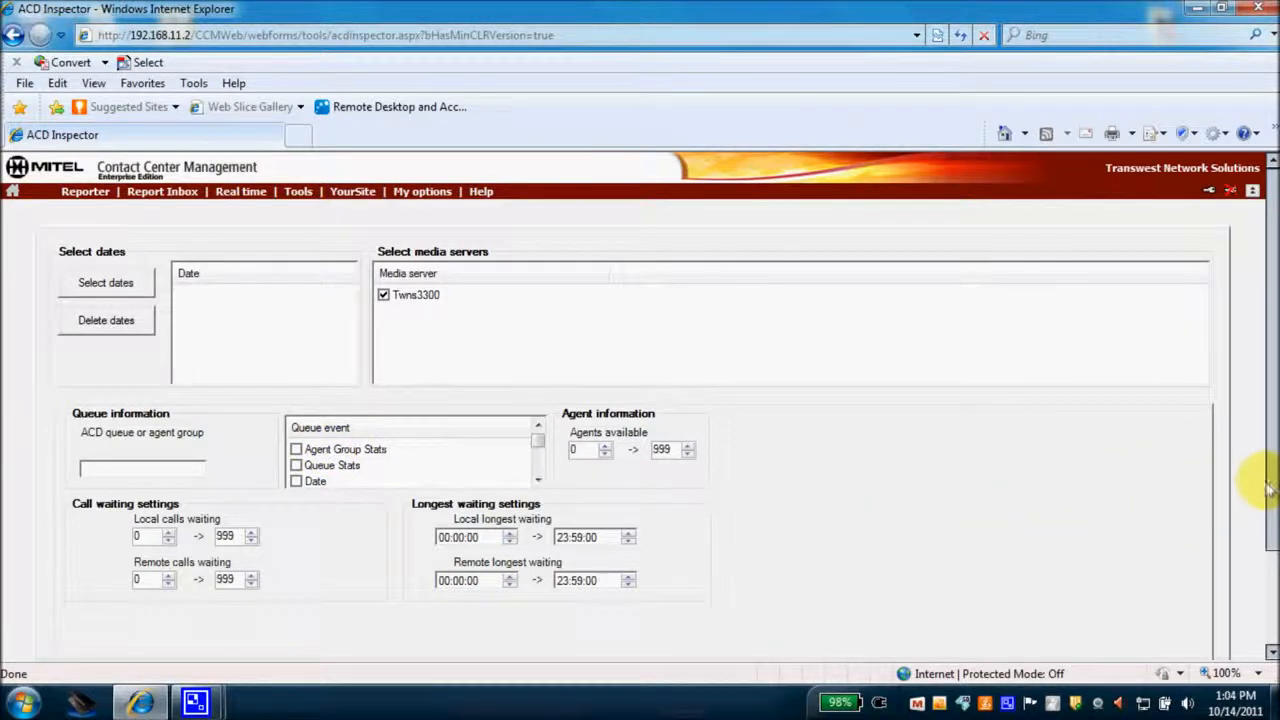
pyautogui.click(1268, 608)
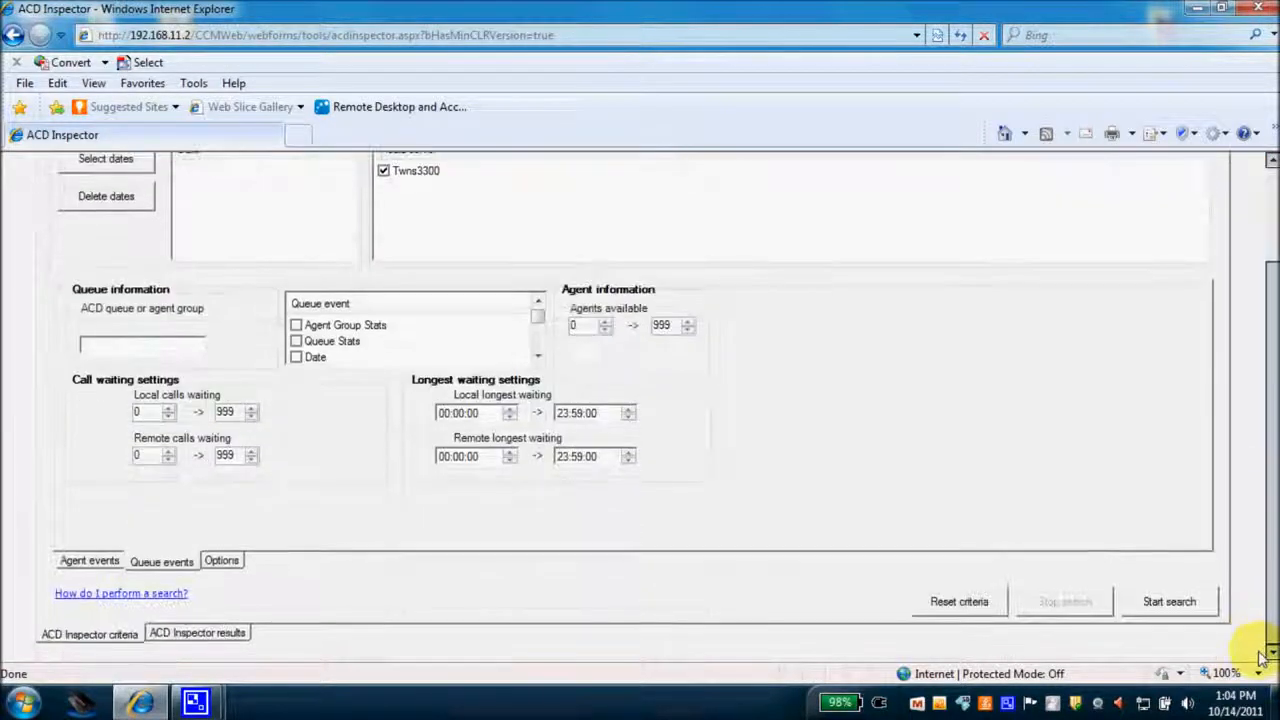
pyautogui.click(1160, 602)
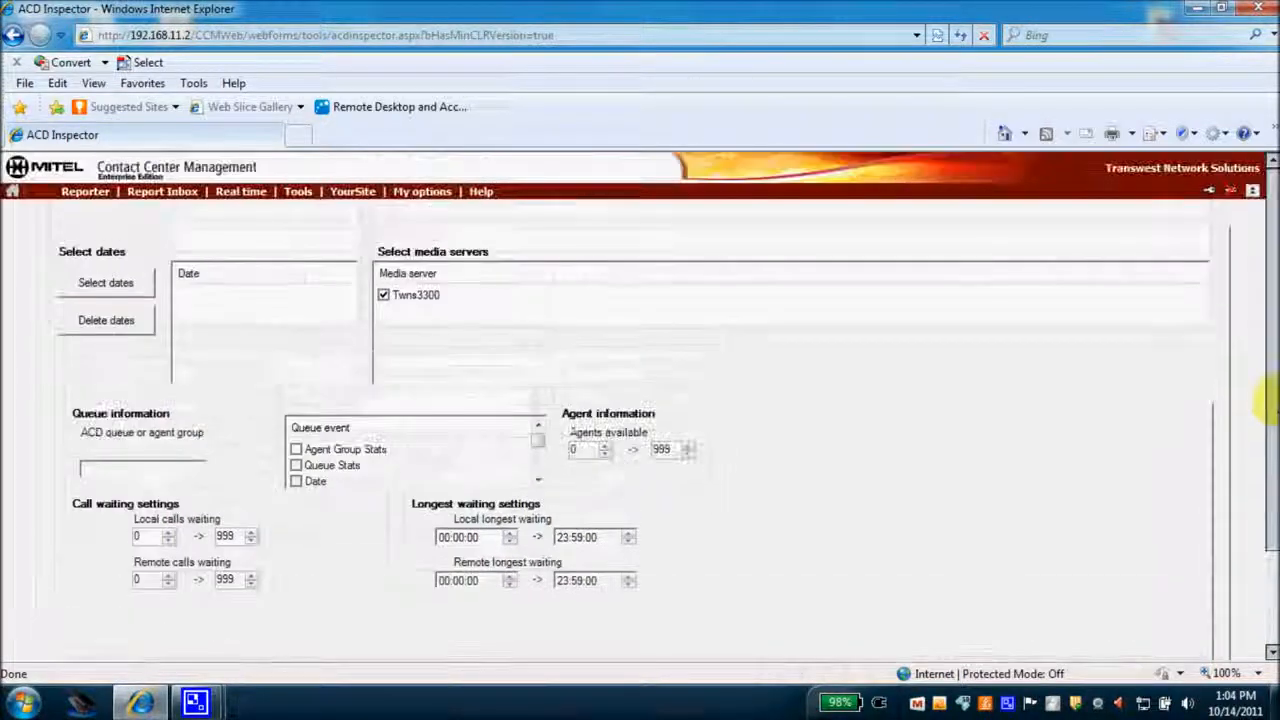
# Step: Open the SMDR Inspector from the data mining tools and examine its digits dialed, call parties and call identification criteria
pyautogui.click(300, 192)
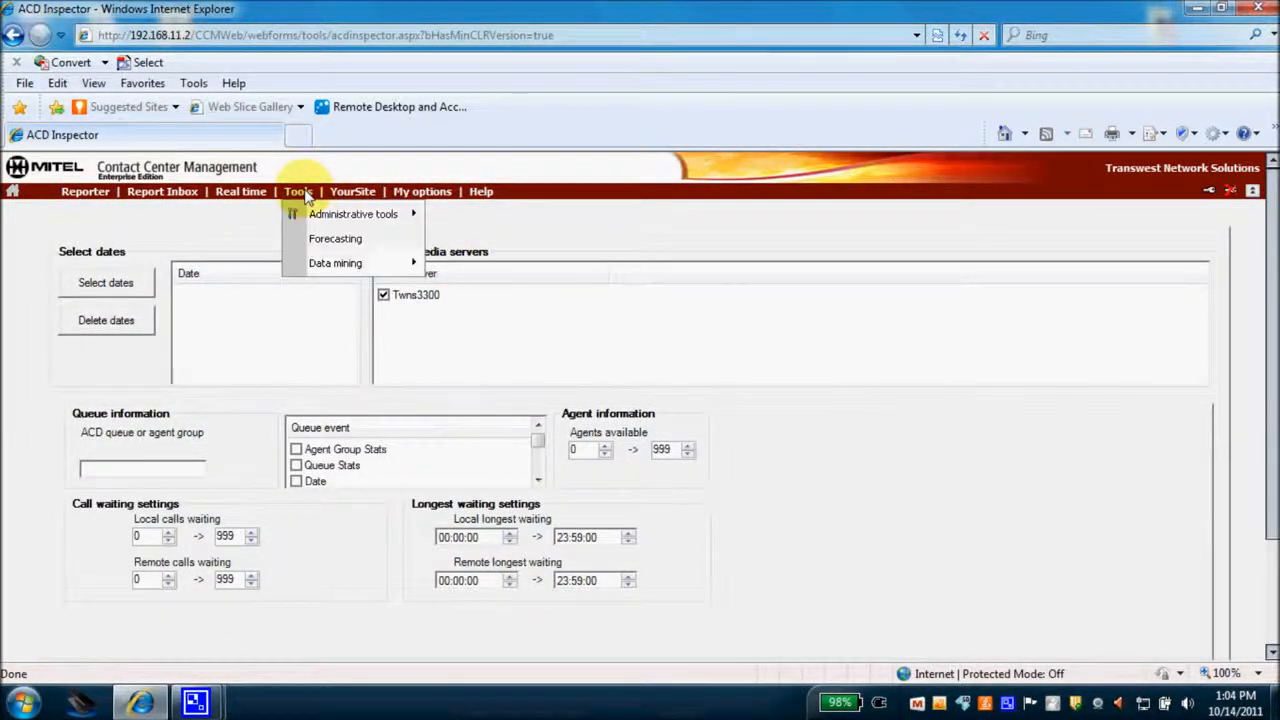
pyautogui.moveTo(308, 264)
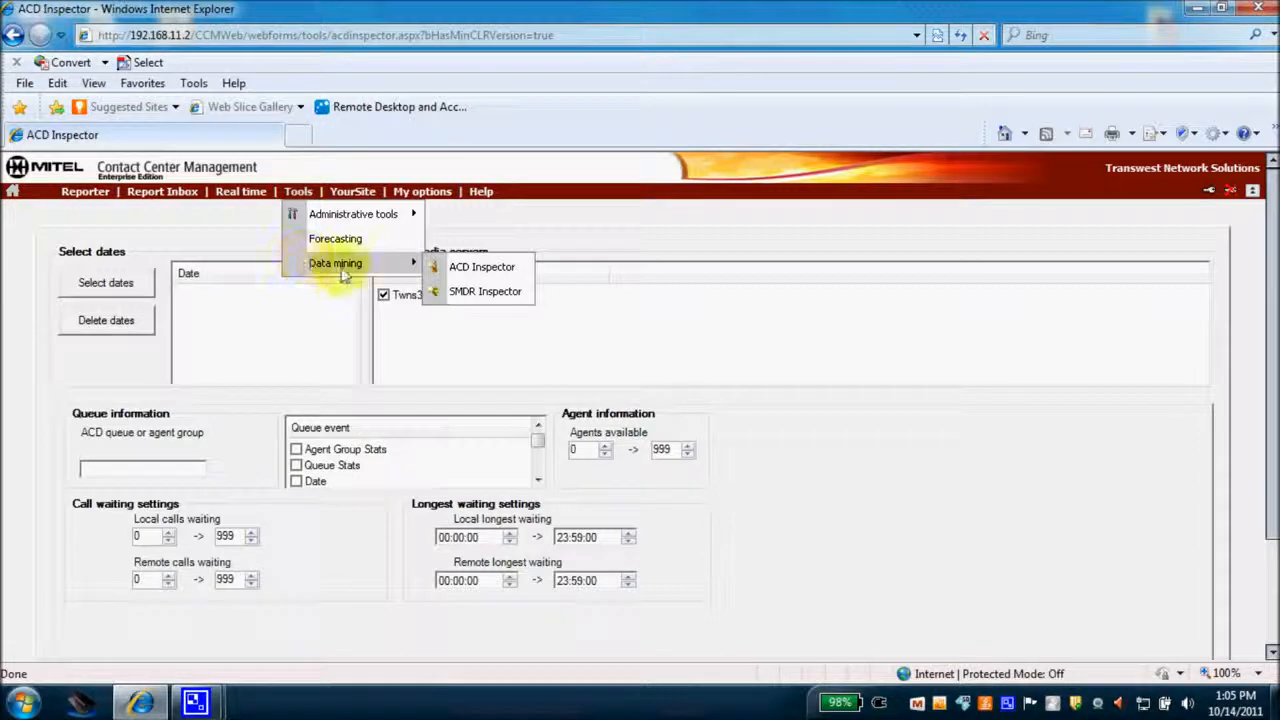
pyautogui.click(460, 292)
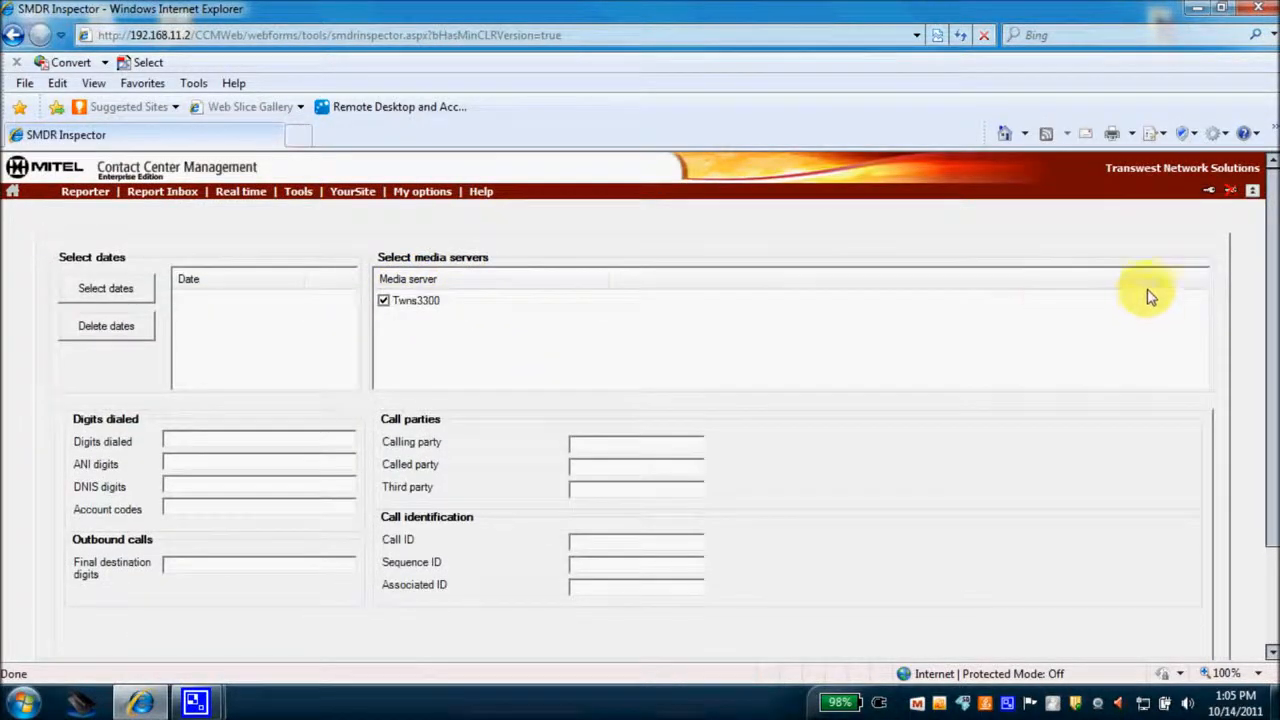
pyautogui.moveTo(1270, 288); pyautogui.dragTo(1257, 371)
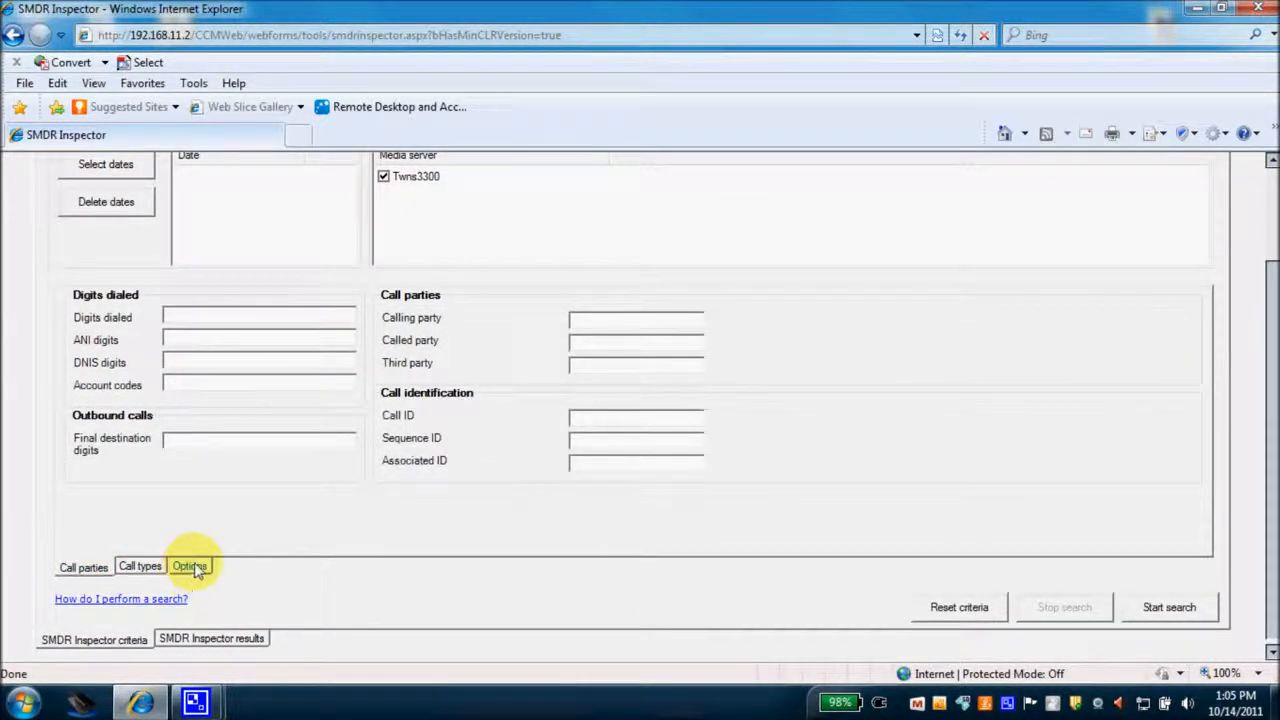
pyautogui.scroll(3, 315, 460)
pyautogui.scroll(-3, 375, 314)
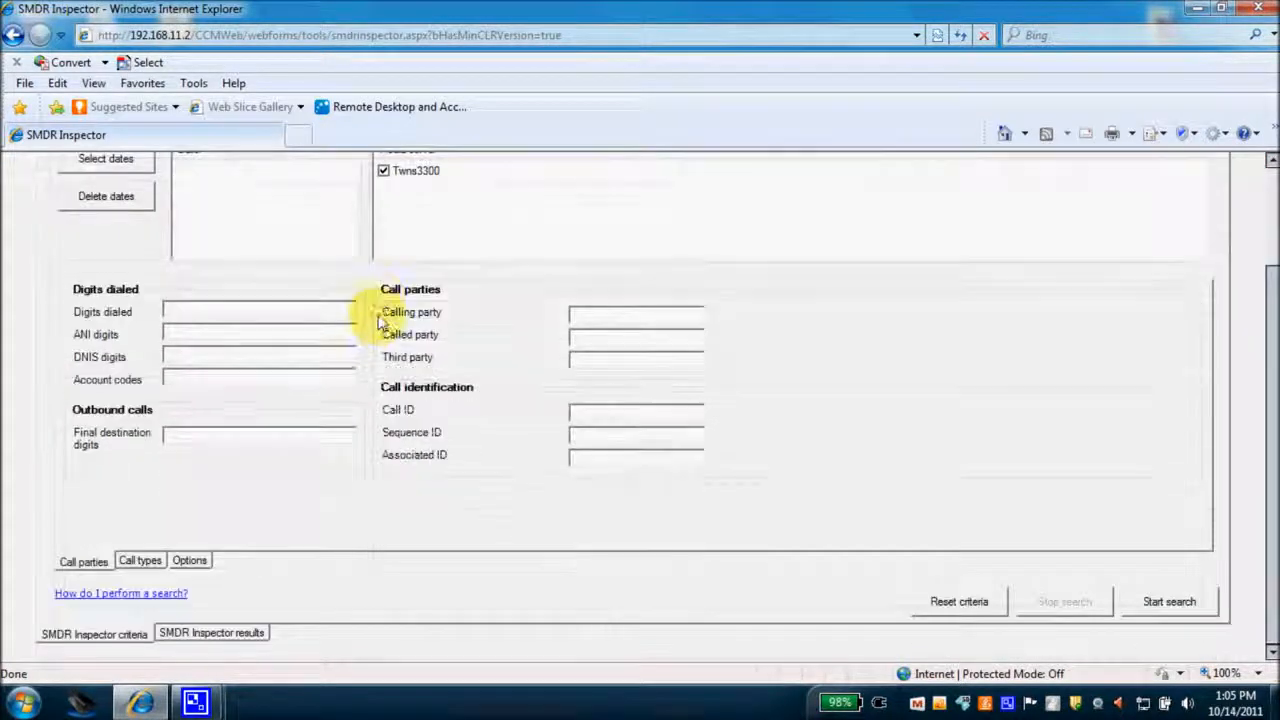
# Step: In the SMDR Inspector's call type criteria, exclude the Answer - ACD, Abandon, Interflow and Requeued call types
pyautogui.click(141, 561)
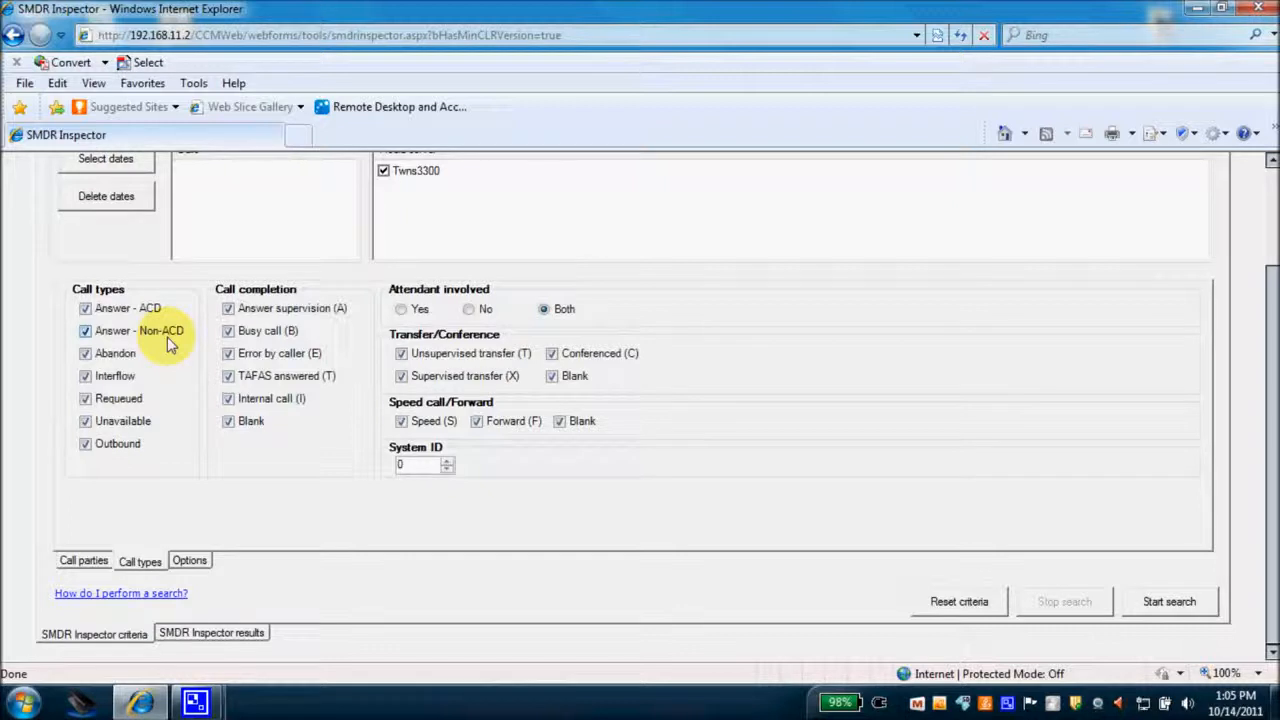
pyautogui.click(85, 308)
pyautogui.click(85, 353)
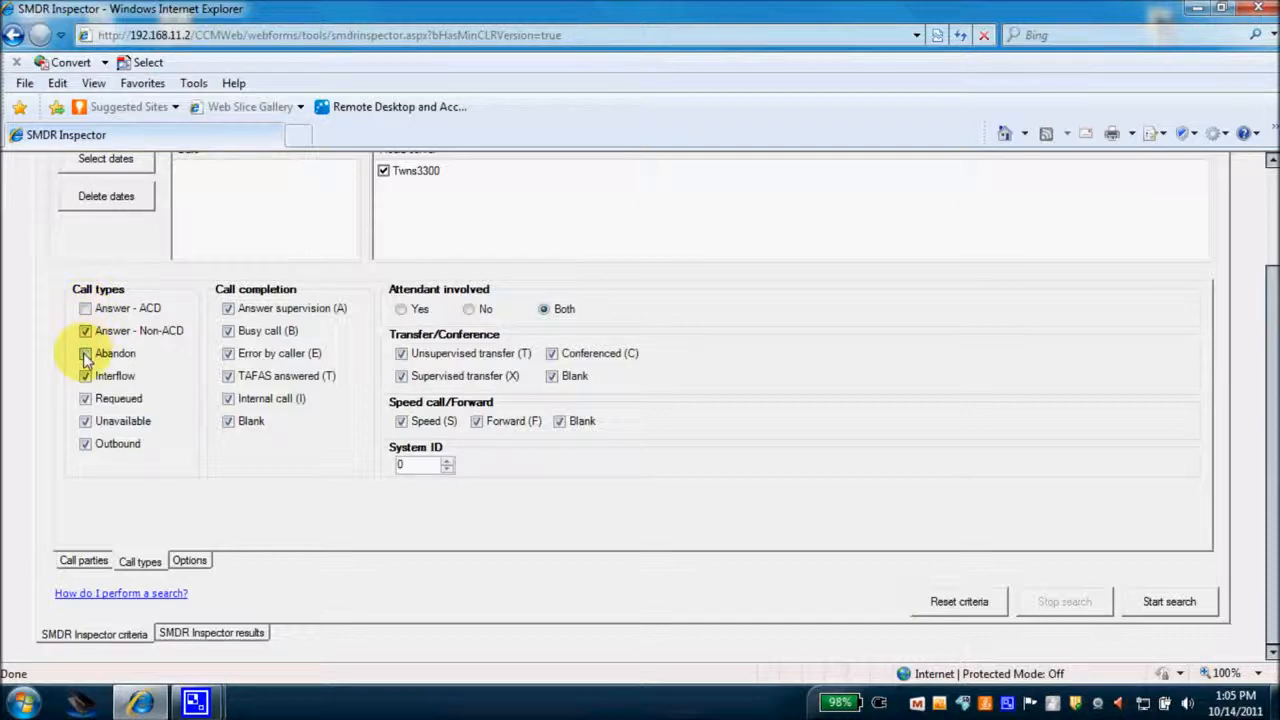
pyautogui.click(85, 376)
pyautogui.click(85, 398)
pyautogui.scroll(3, 171, 366)
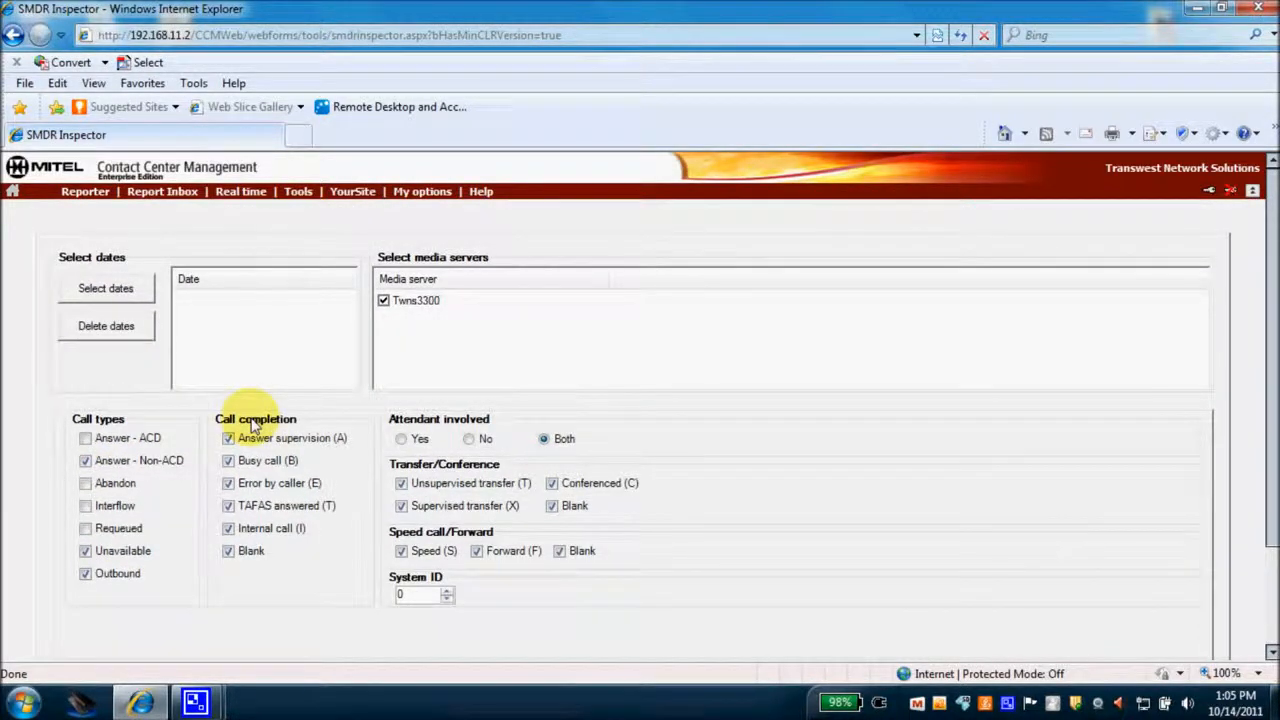
pyautogui.scroll(-1, 250, 425)
pyautogui.scroll(1, 250, 425)
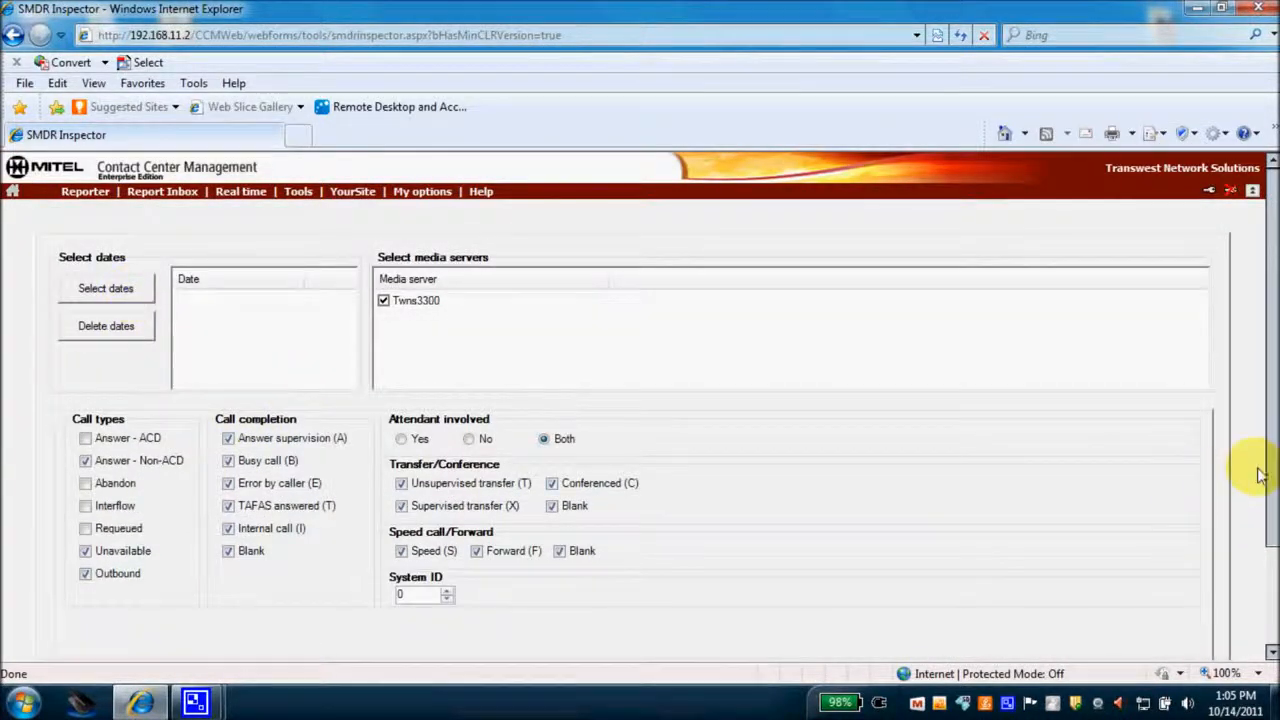
pyautogui.moveTo(1262, 478); pyautogui.dragTo(1250, 586)
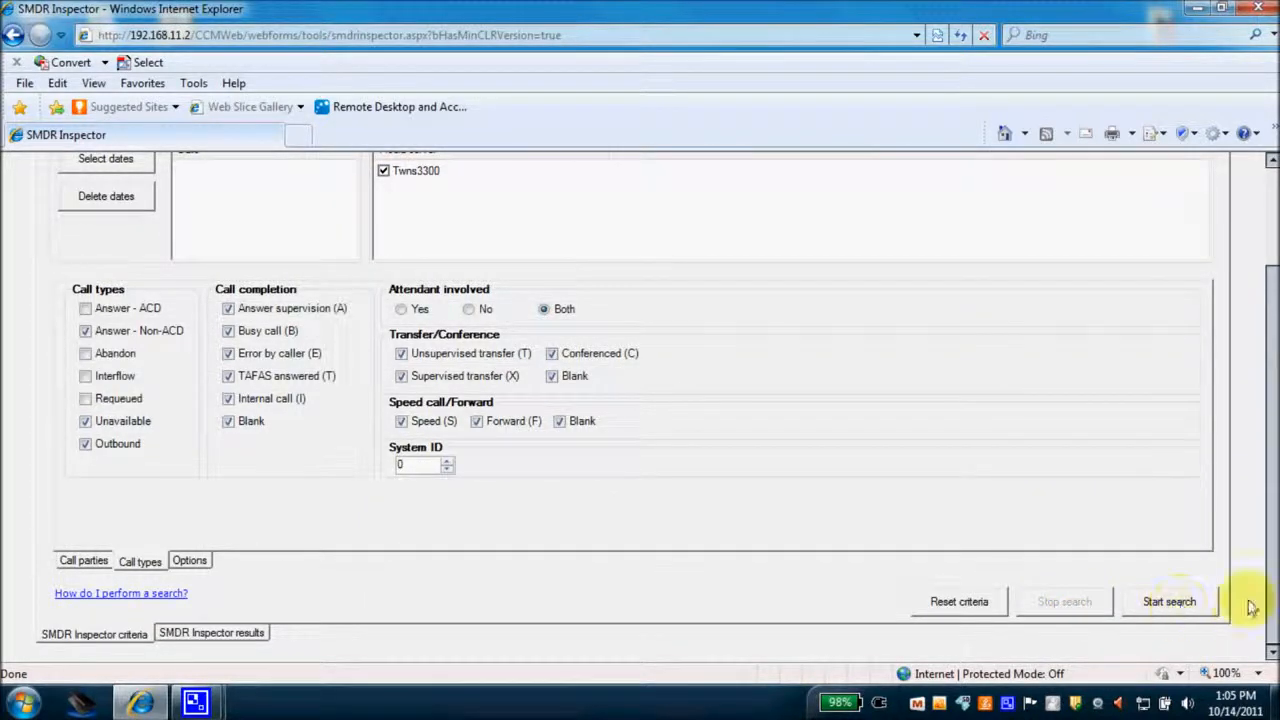
pyautogui.moveTo(1271, 602); pyautogui.dragTo(1270, 412)
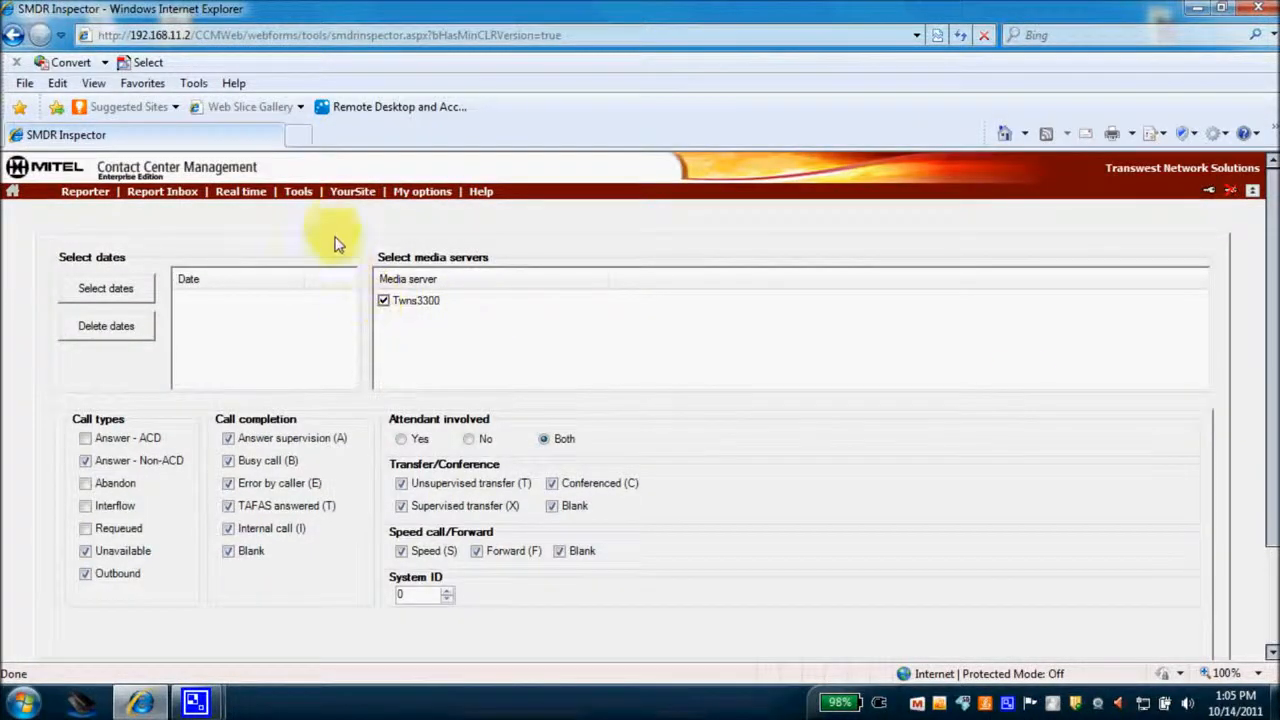
# Step: Open the Enterprise configuration under YourSite to view the enterprise's IP address and port settings
pyautogui.click(293, 195)
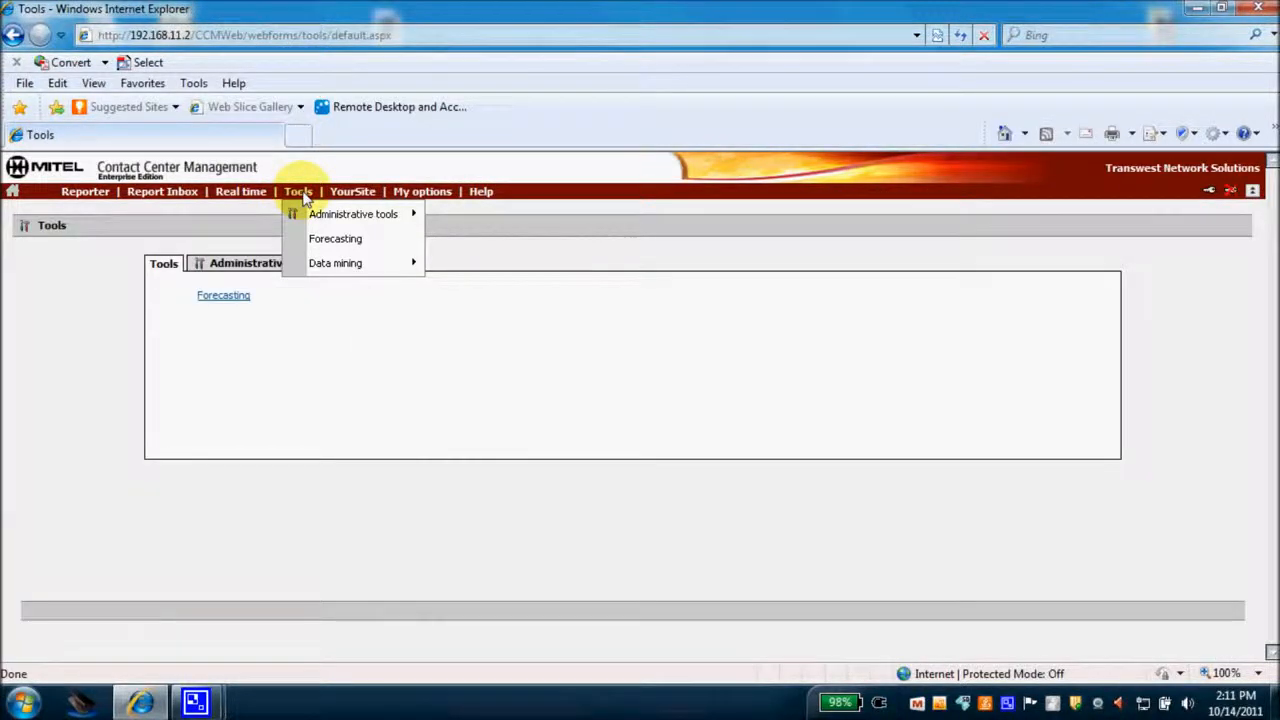
pyautogui.moveTo(352, 192)
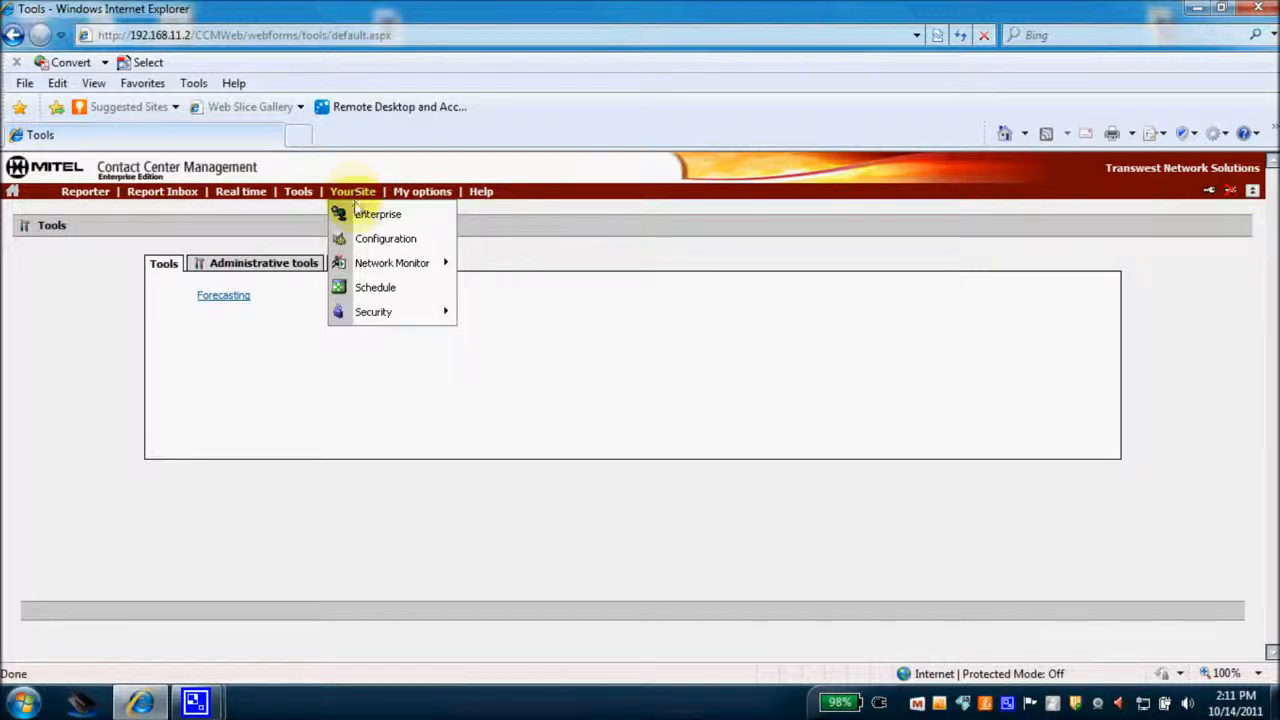
pyautogui.click(362, 220)
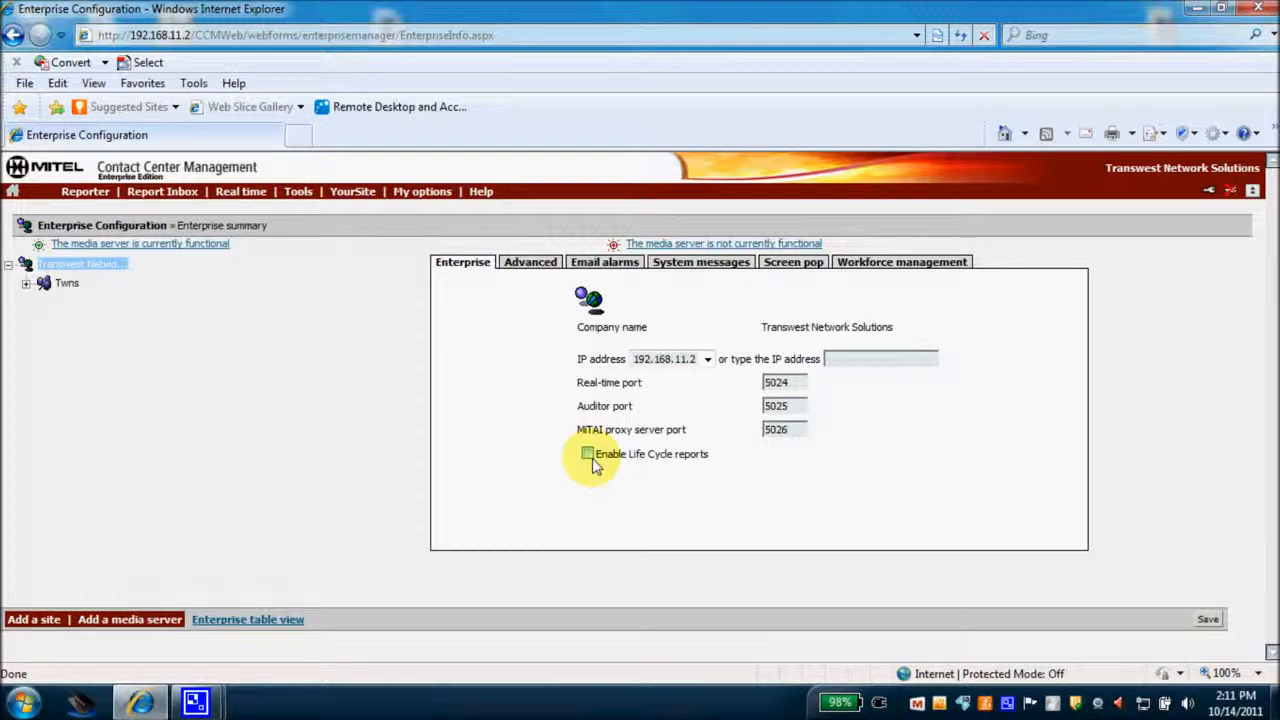
# Step: Review the enterprise's advanced maintenance settings, including the options for zipping old files, and view its email alarm settings
pyautogui.click(531, 263)
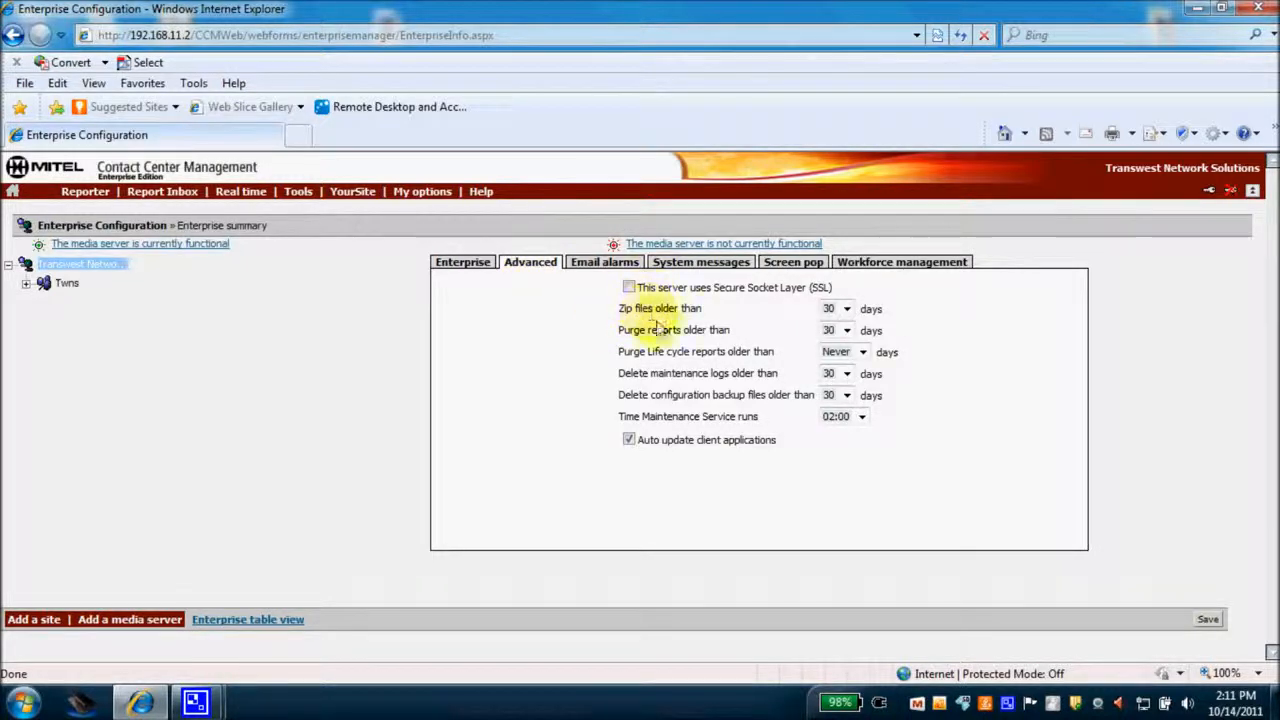
pyautogui.click(849, 313)
pyautogui.click(849, 313)
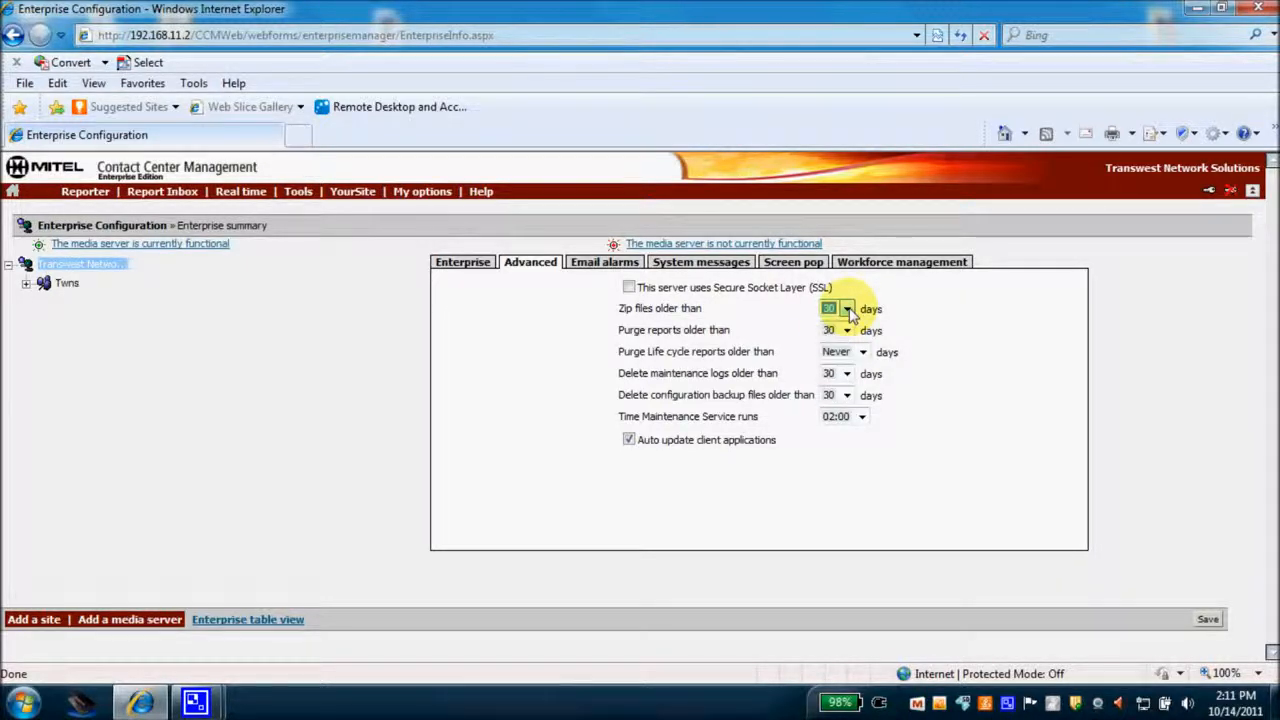
pyautogui.click(626, 264)
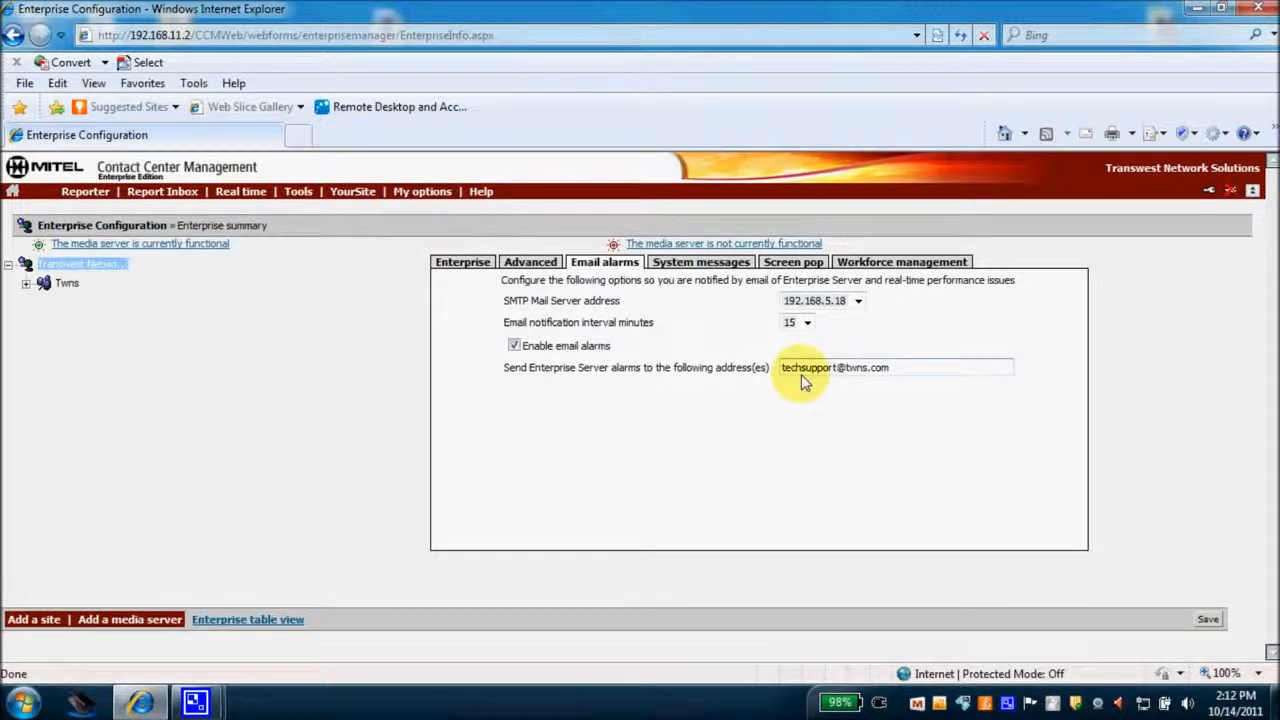
# Step: View the enterprise's system message settings and its screen pop options
pyautogui.click(729, 265)
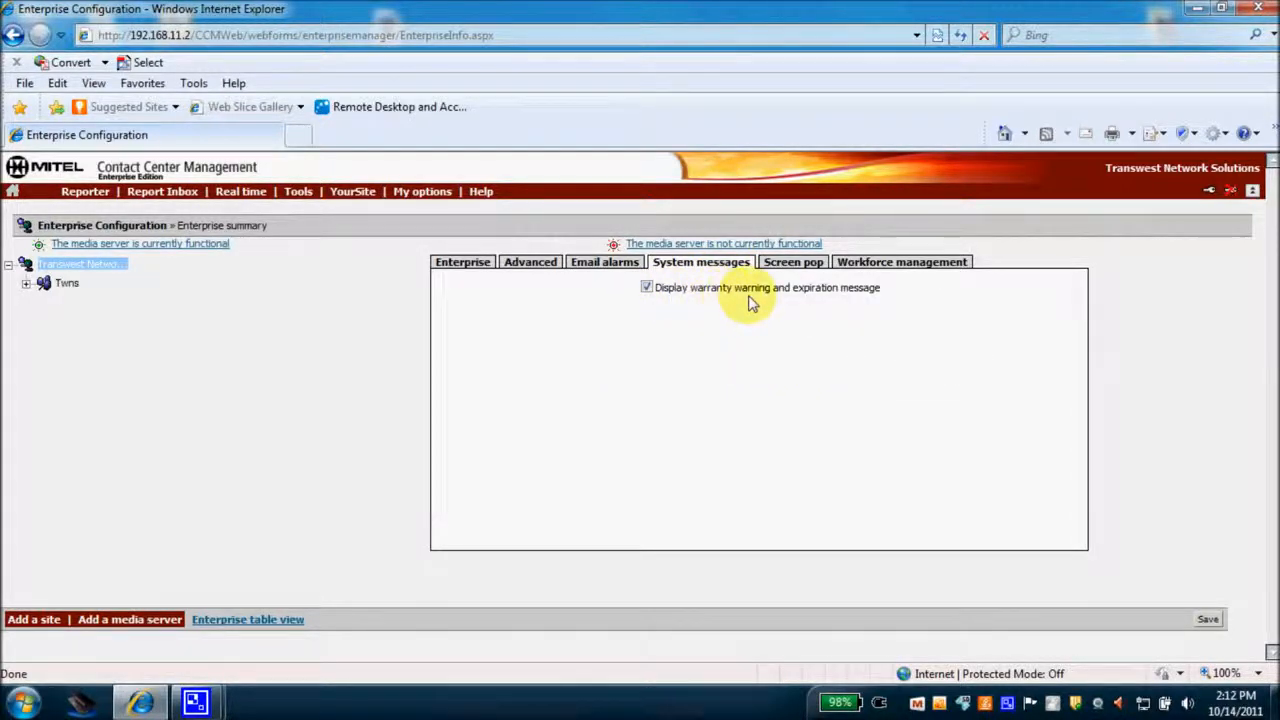
pyautogui.click(798, 266)
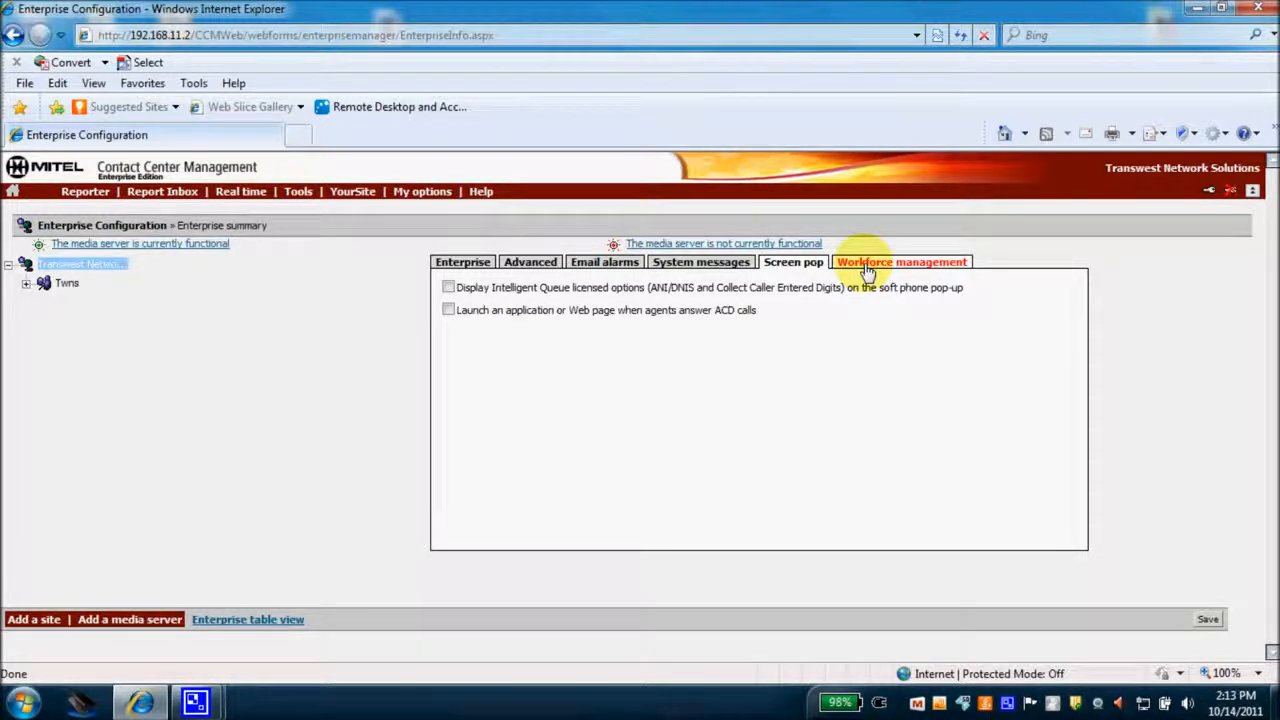
# Step: Open the YourSite configuration and bring up the employee list from its employee category
pyautogui.click(371, 193)
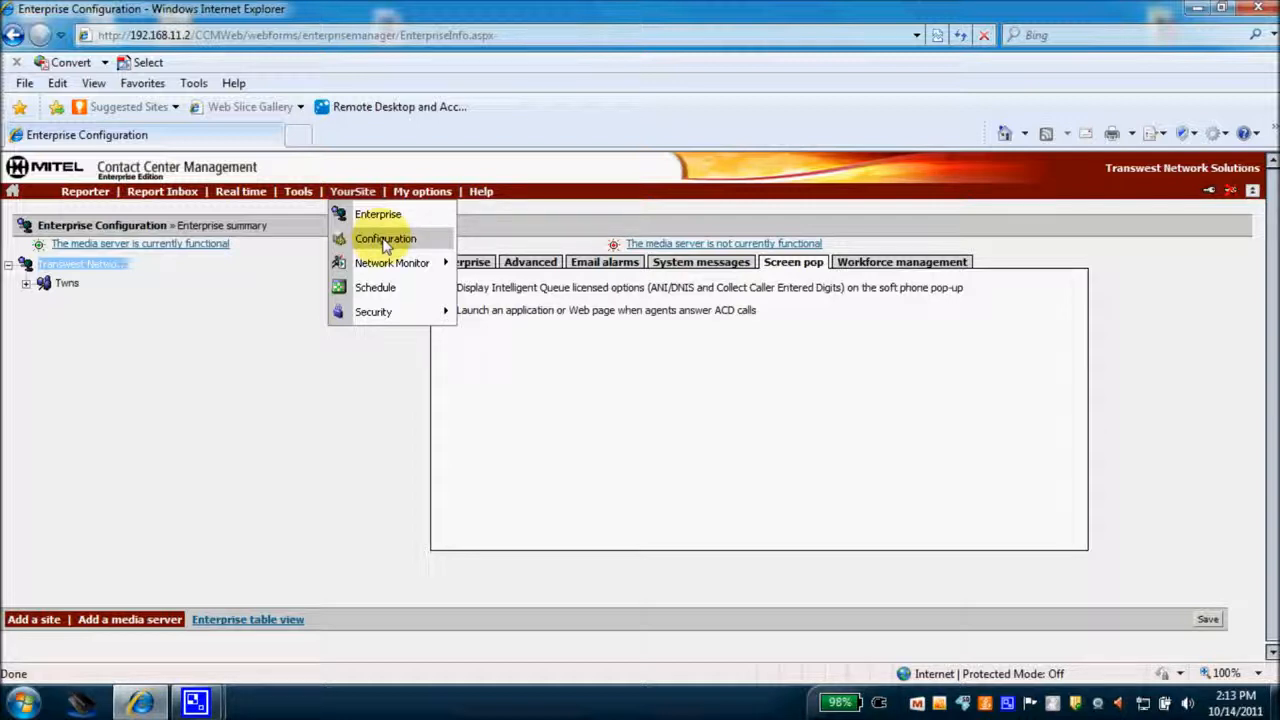
pyautogui.click(385, 240)
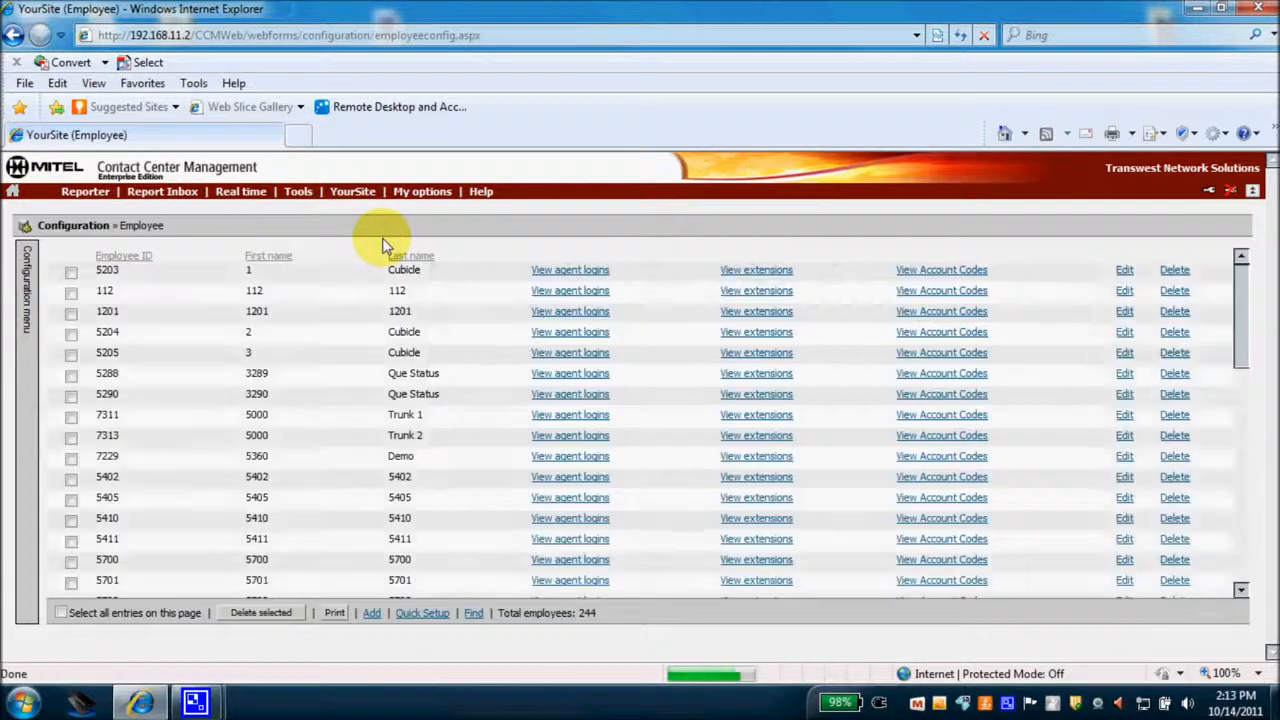
pyautogui.click(25, 300)
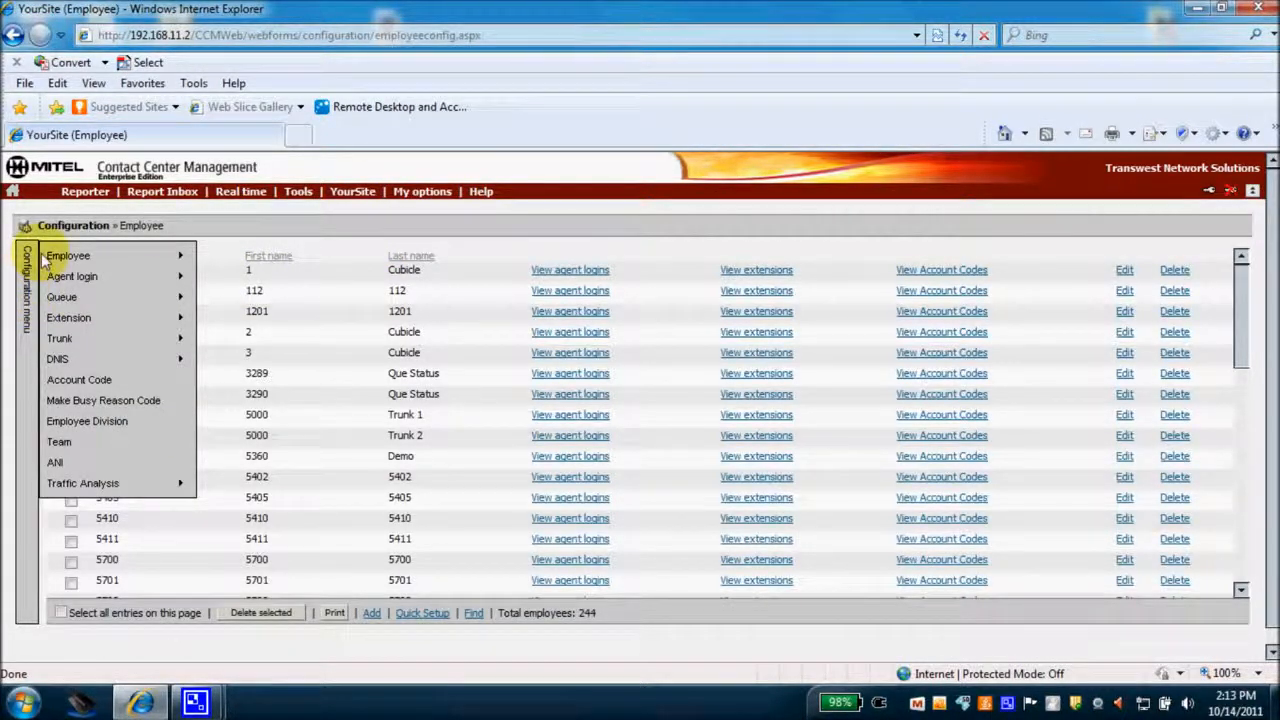
pyautogui.moveTo(62, 262)
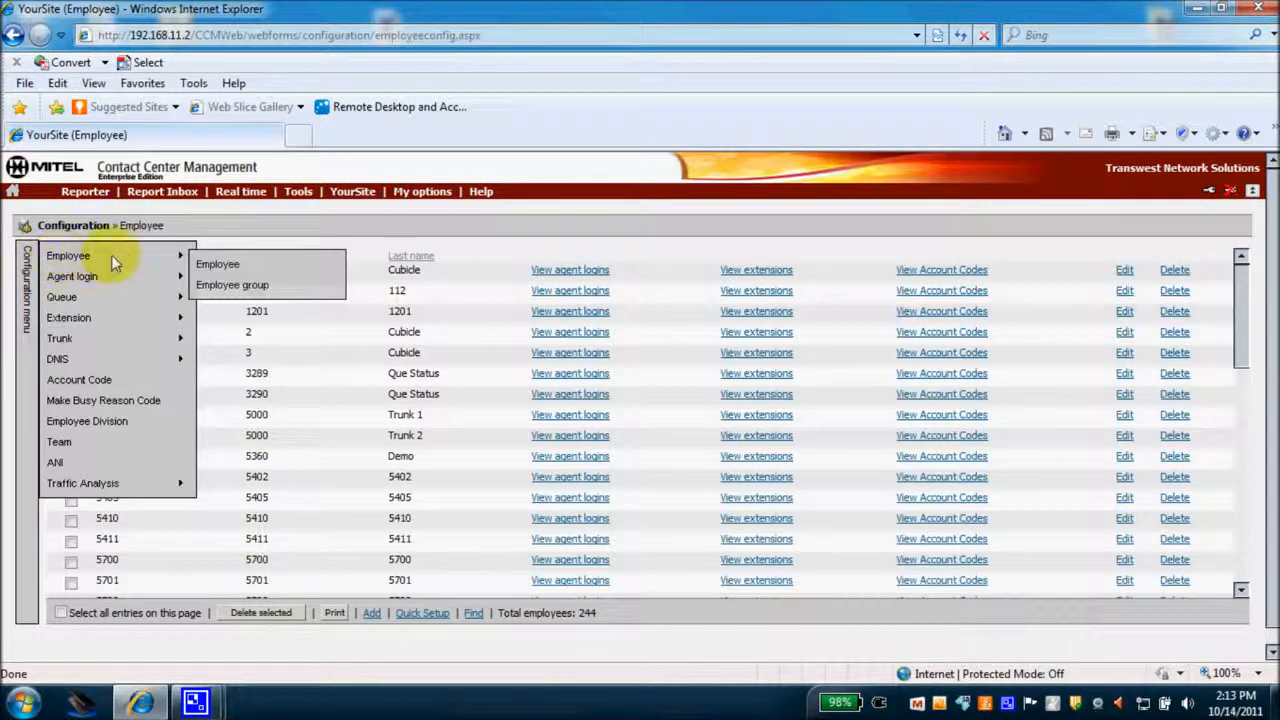
pyautogui.click(207, 272)
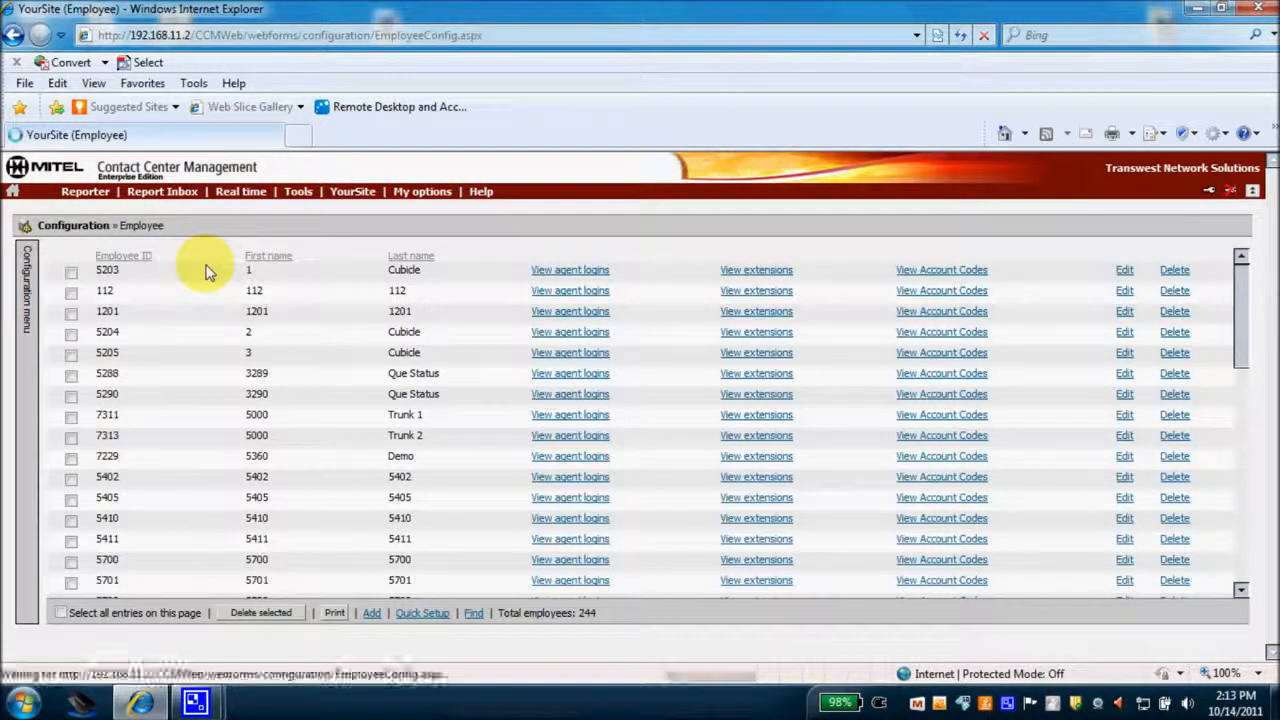
# Step: Find an employee by exact reporting number and open the matching record to review its details and user account settings
pyautogui.click(474, 614)
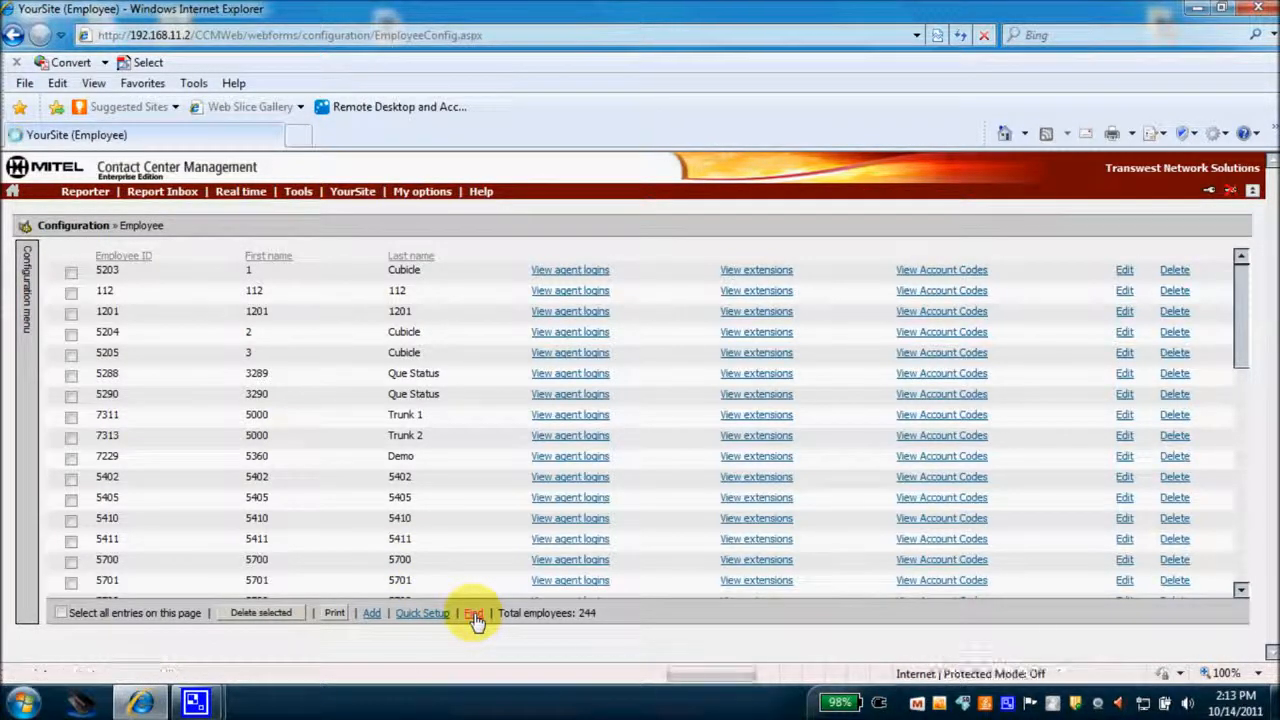
pyautogui.click(651, 285)
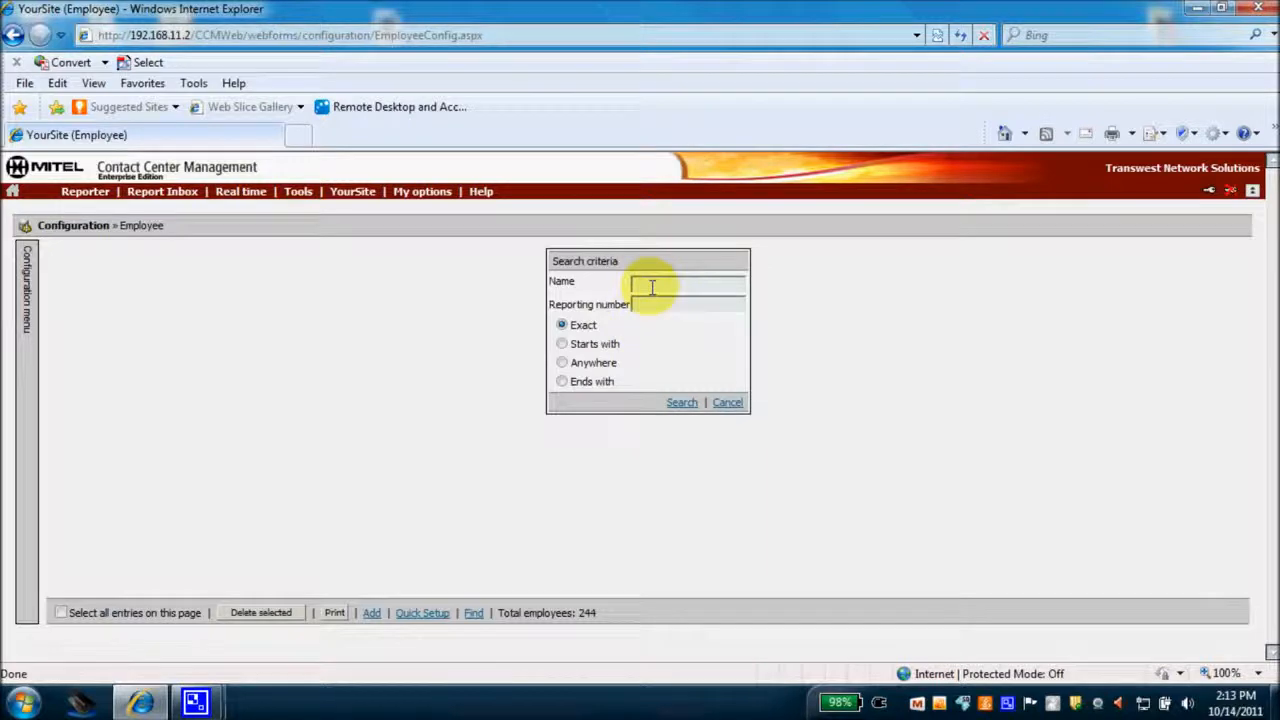
pyautogui.click(651, 307)
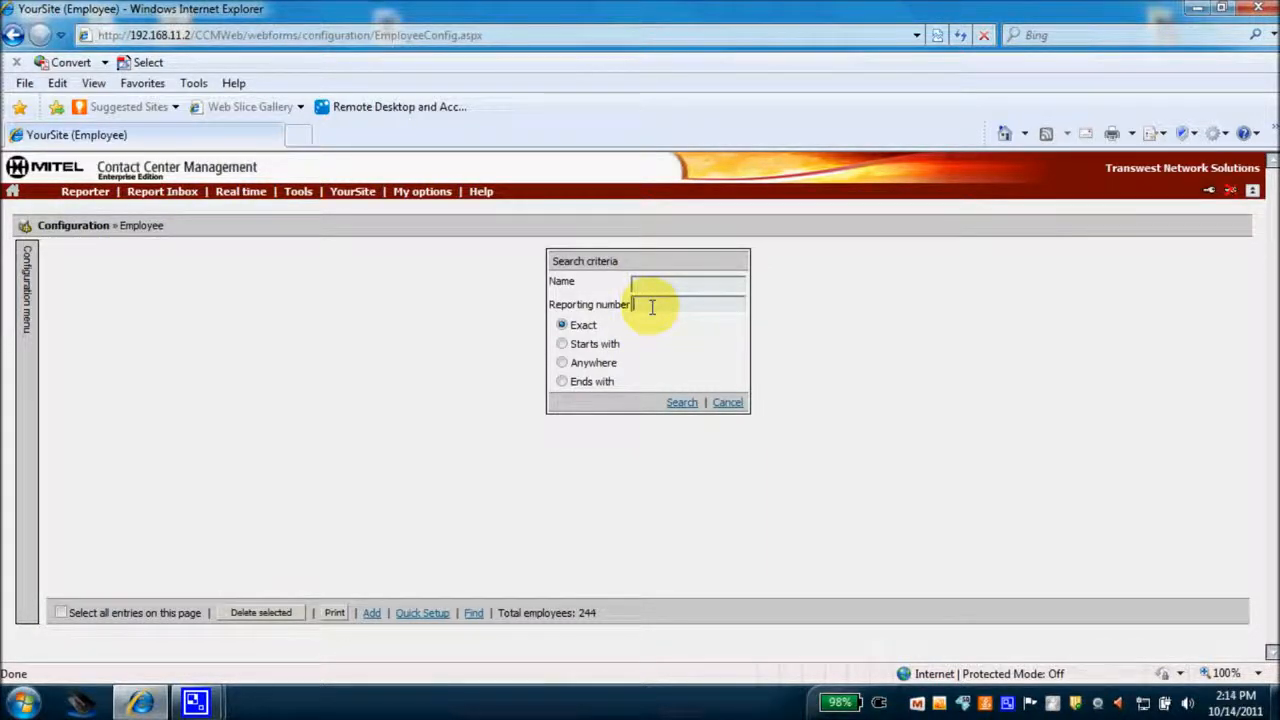
pyautogui.write('71')
pyautogui.write('8')
pyautogui.write('4')
pyautogui.click(679, 404)
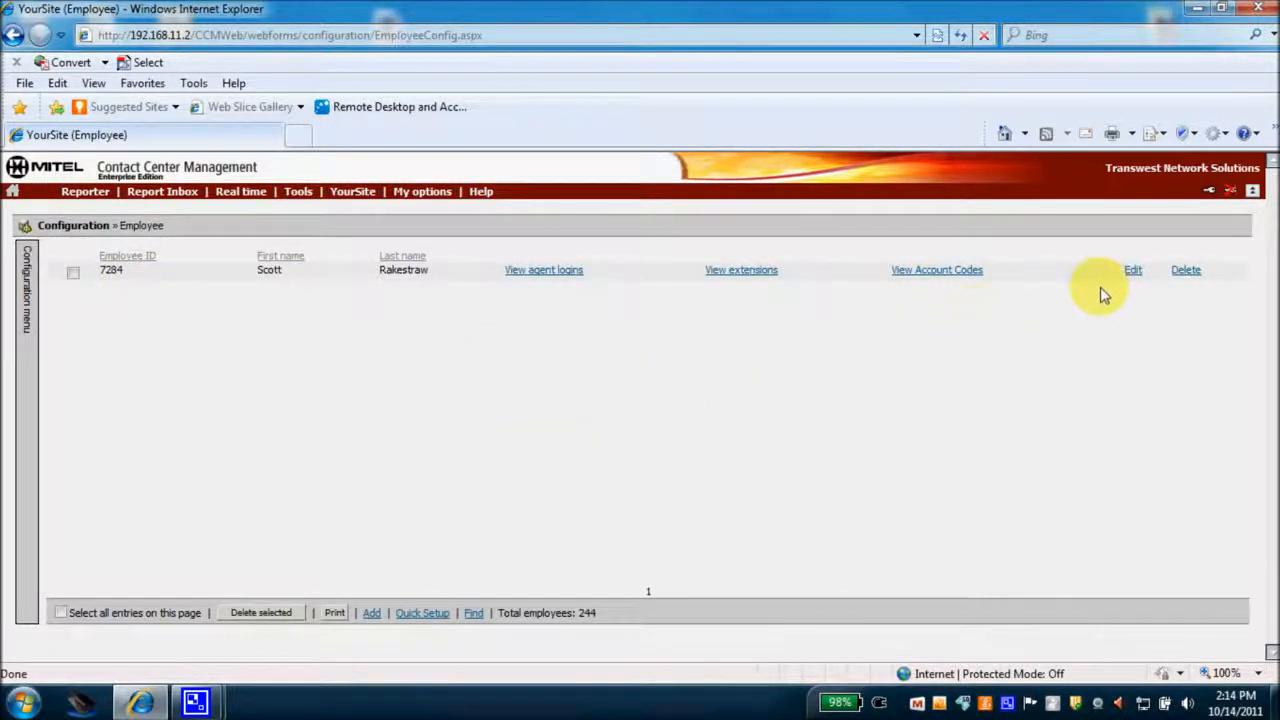
pyautogui.click(1136, 272)
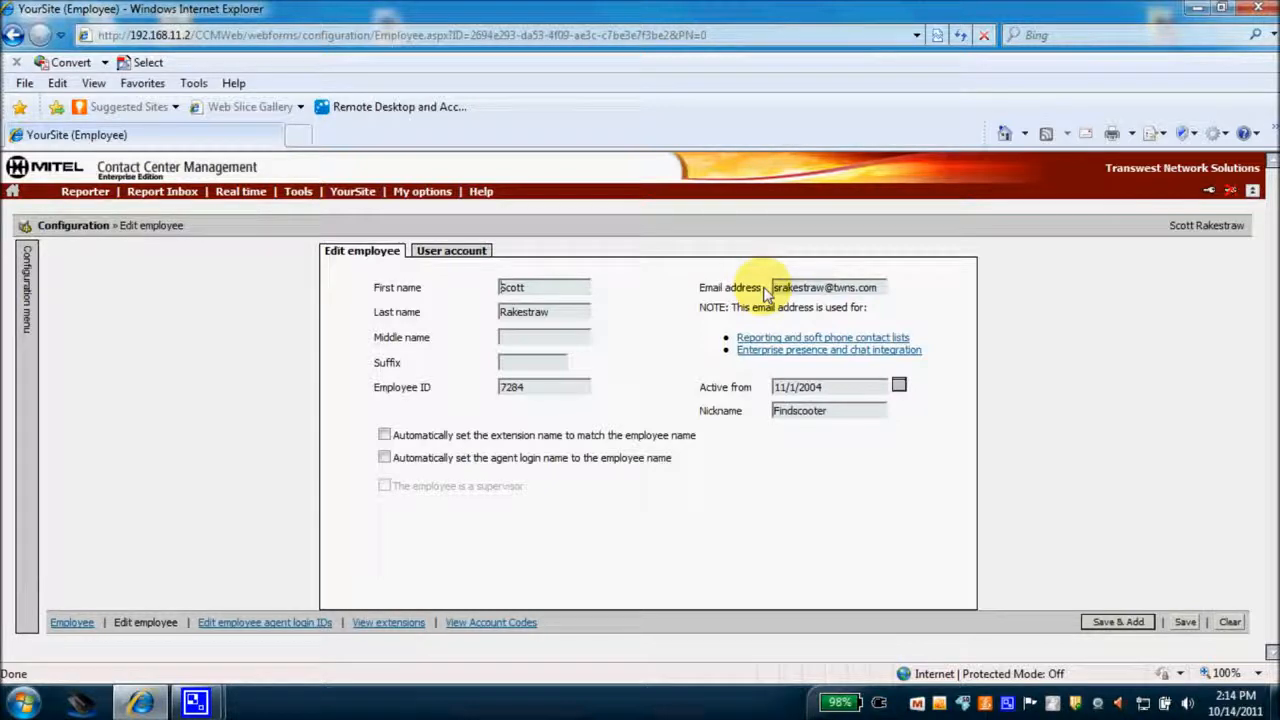
pyautogui.click(455, 254)
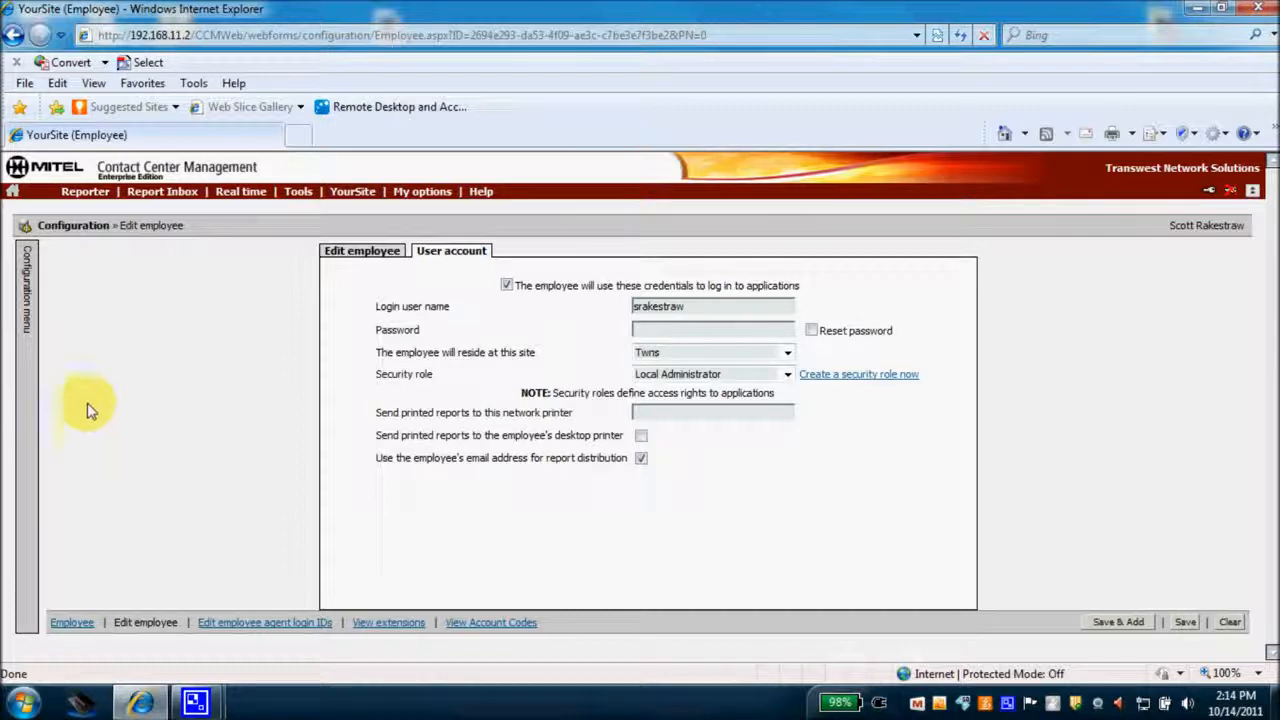
# Step: Open the agent group configuration and view the members of the Tech Line group
pyautogui.moveTo(24, 322)
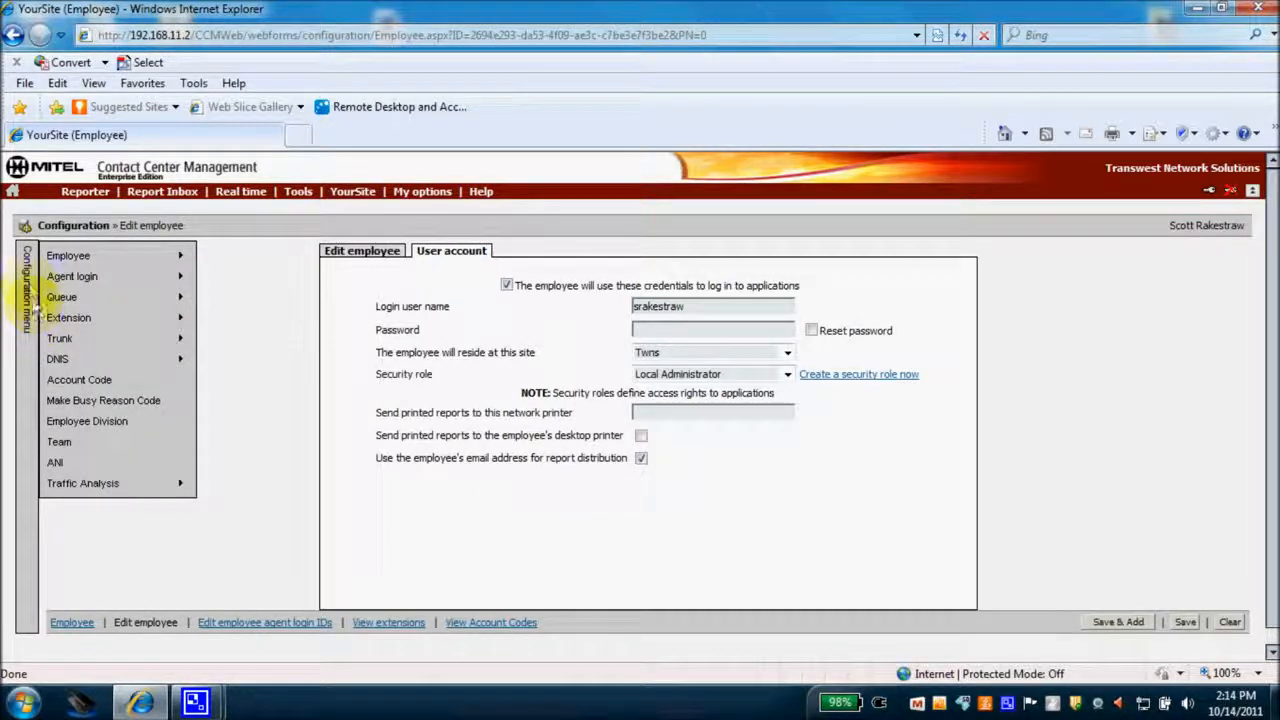
pyautogui.moveTo(55, 276)
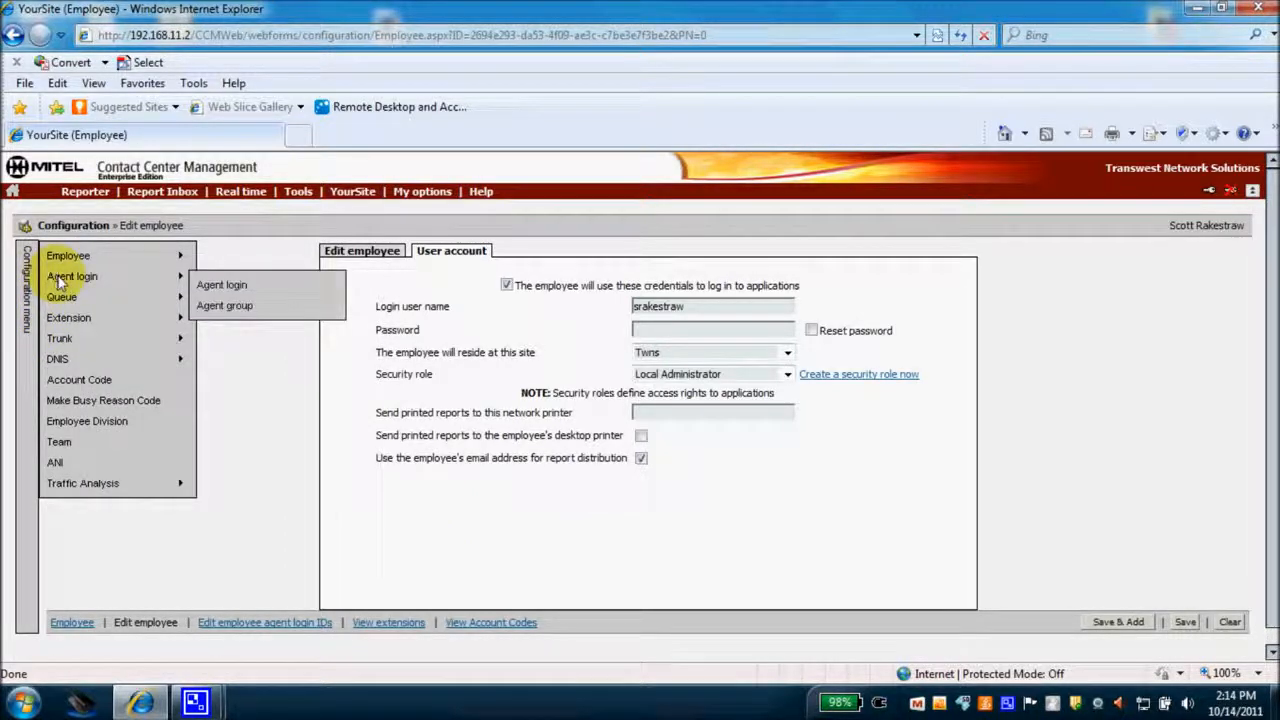
pyautogui.click(210, 309)
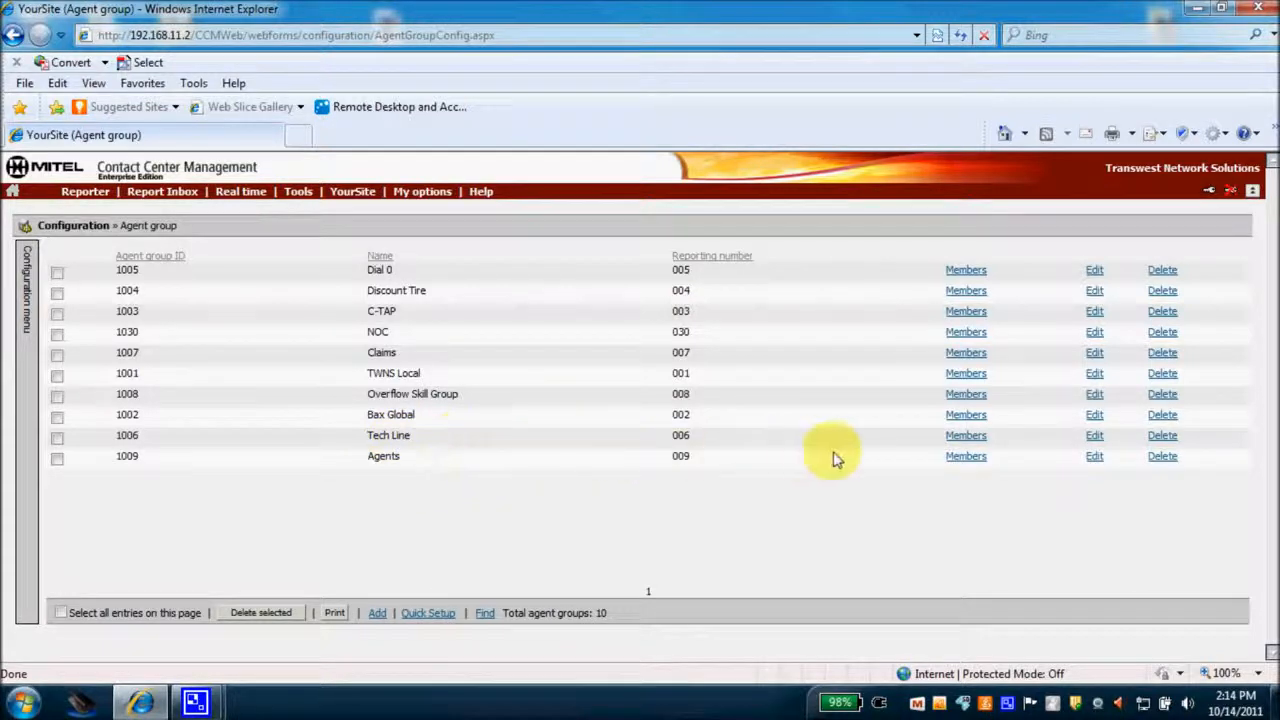
pyautogui.click(960, 438)
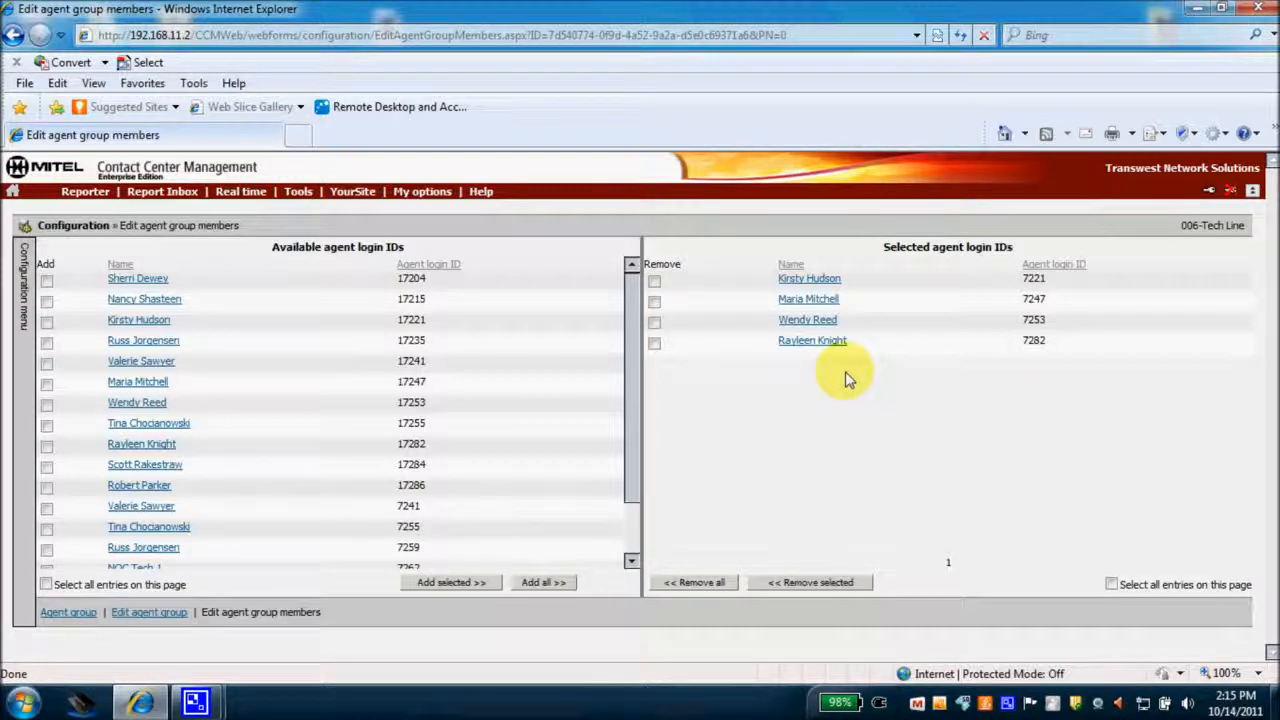
# Step: Review the Tech Line agent group's general properties, and return to its member assignments
pyautogui.click(22, 328)
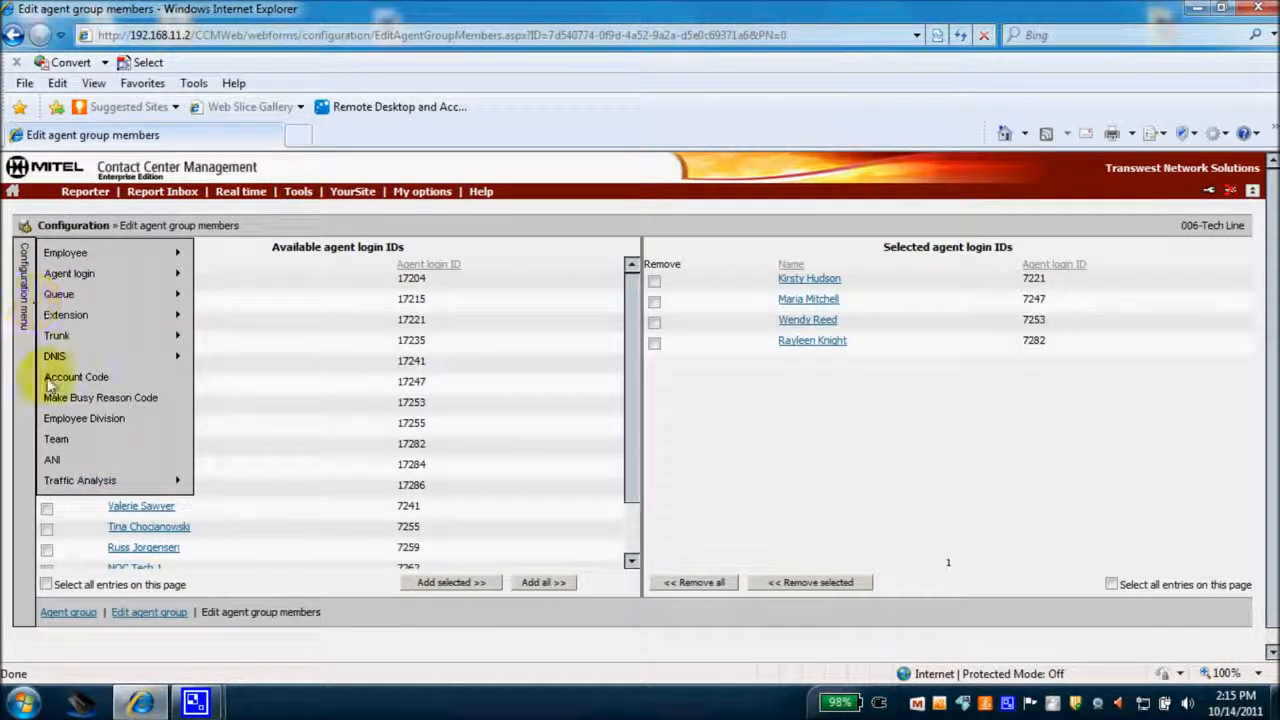
pyautogui.click(147, 613)
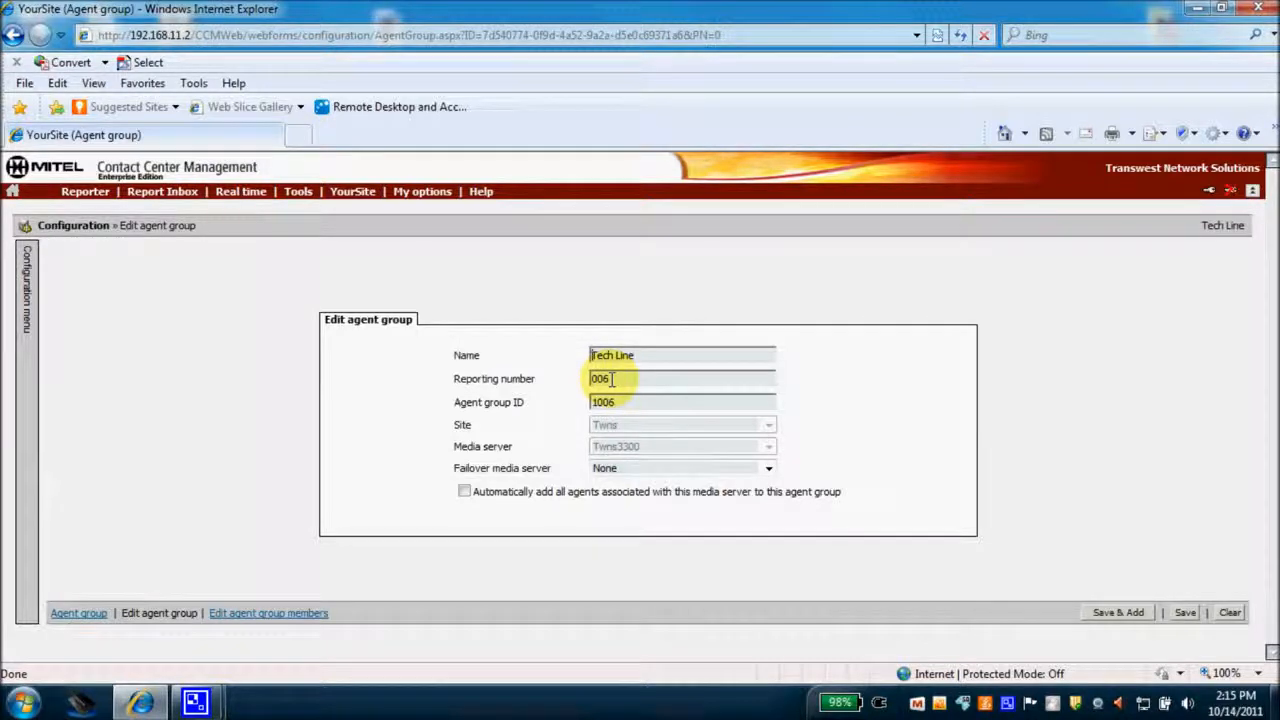
pyautogui.click(300, 622)
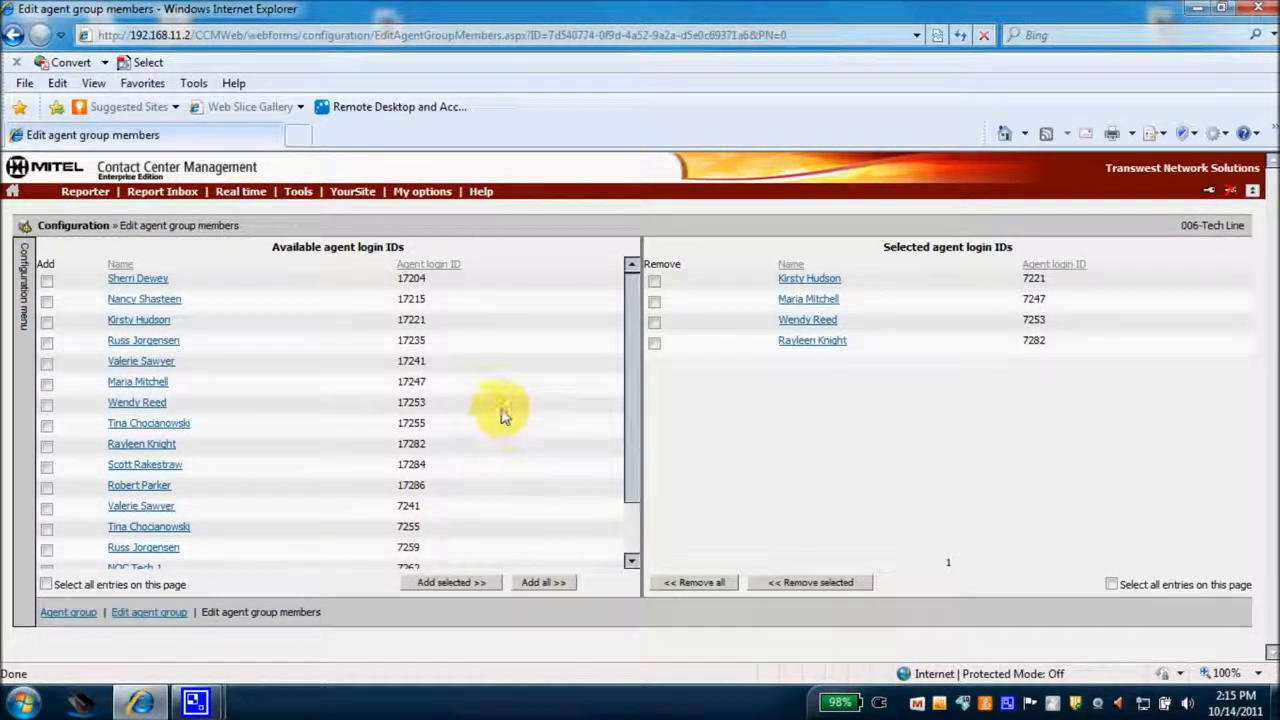
# Step: Open the Make Busy Reason Code configuration and review the list of codes
pyautogui.click(24, 310)
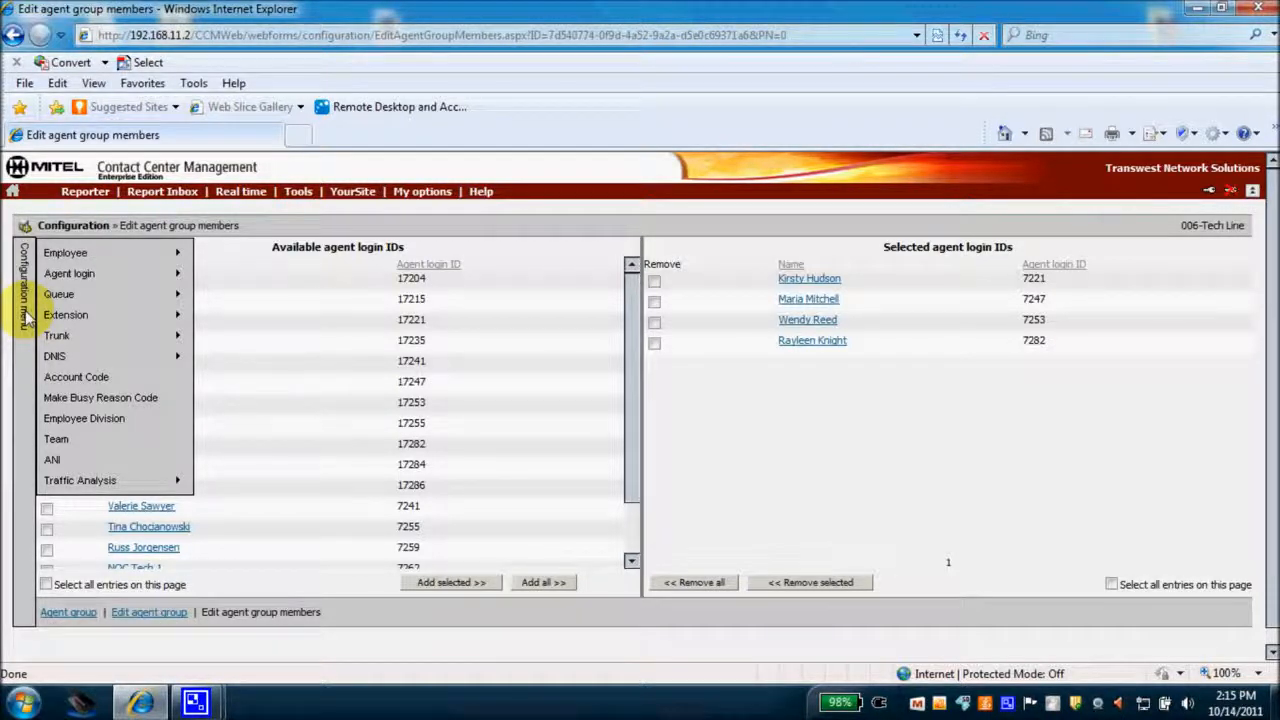
pyautogui.click(66, 400)
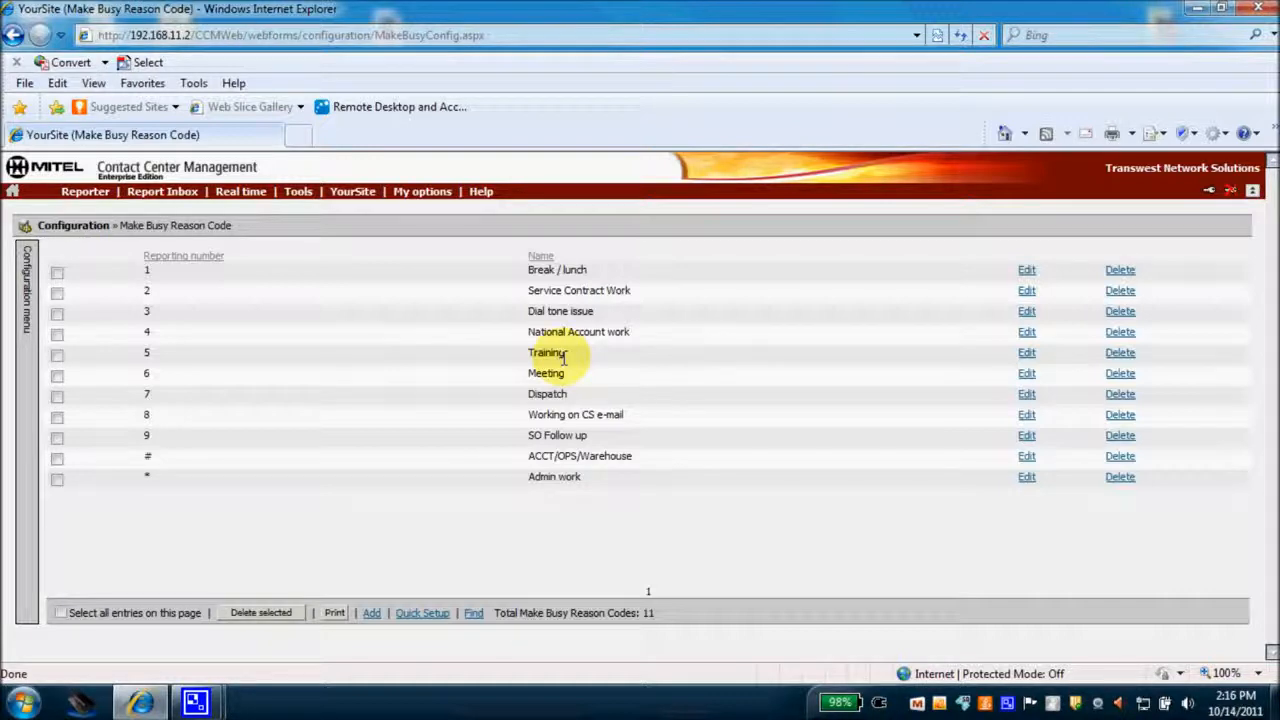
pyautogui.click(35, 320)
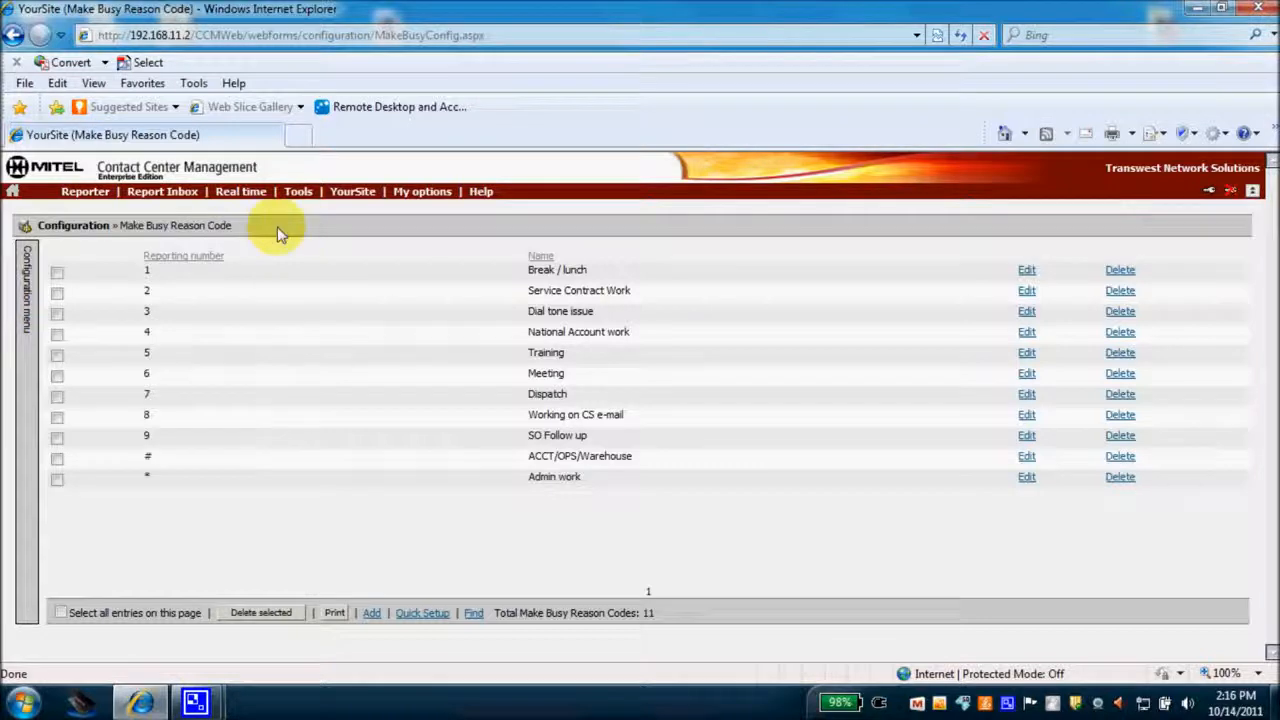
# Step: Open the Network Monitor alarm configuration and view the settings of the default alarm that uses the Normal Hours schedule
pyautogui.moveTo(340, 198)
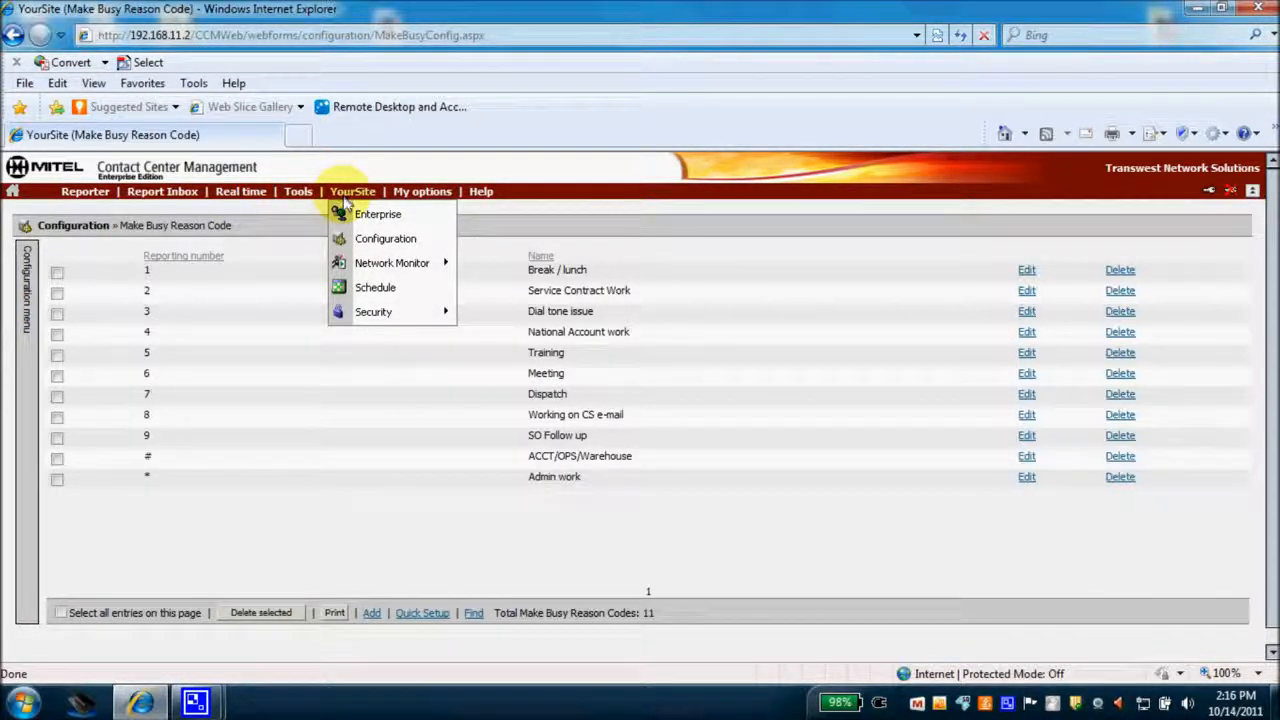
pyautogui.moveTo(372, 268)
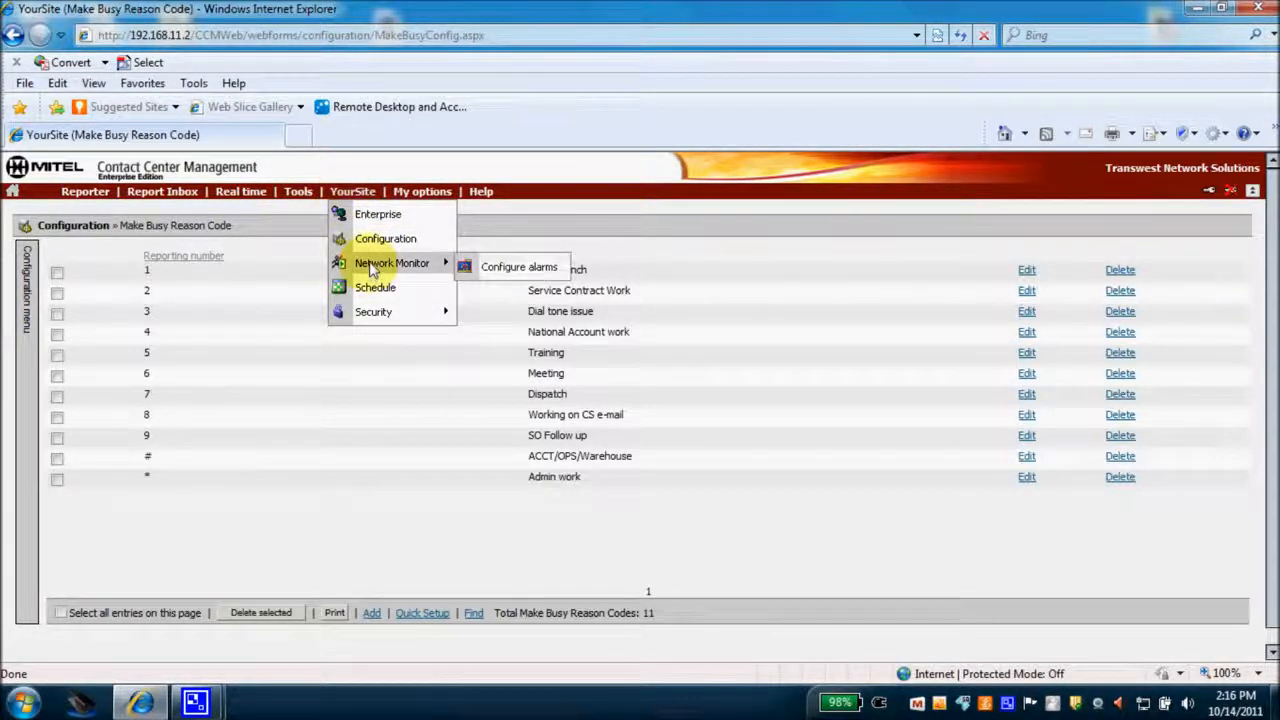
pyautogui.click(478, 266)
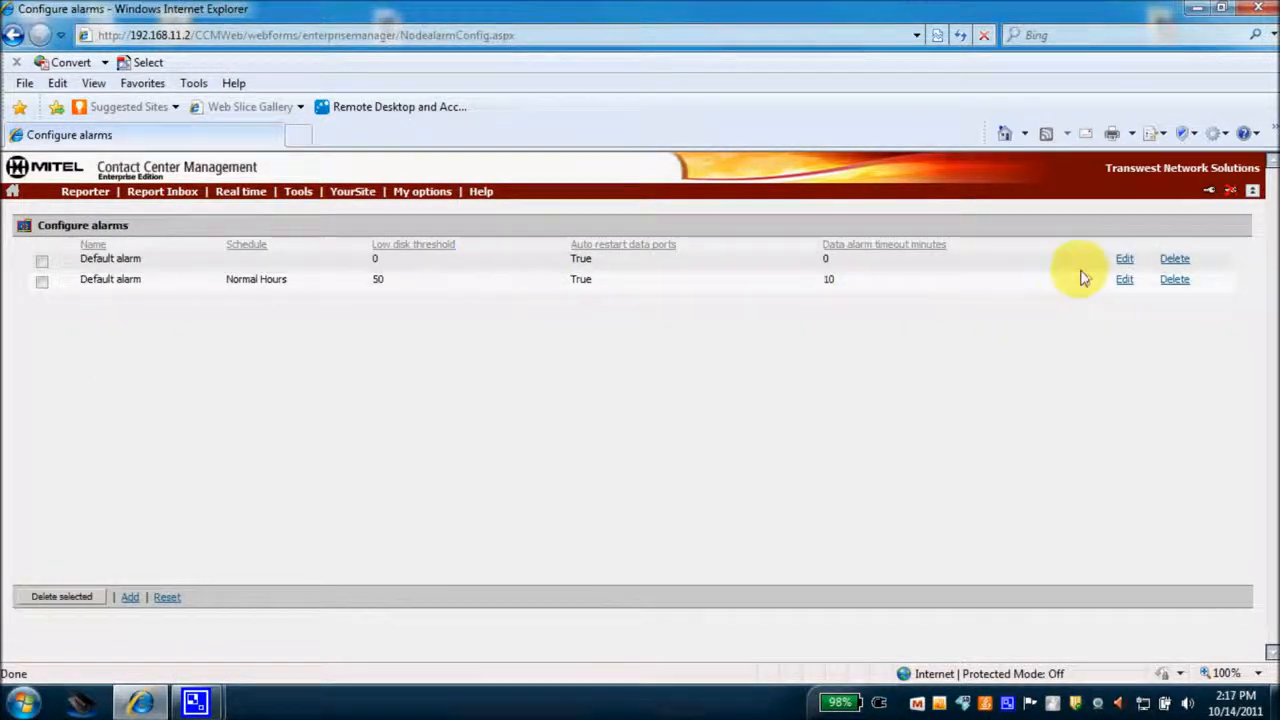
pyautogui.click(1122, 283)
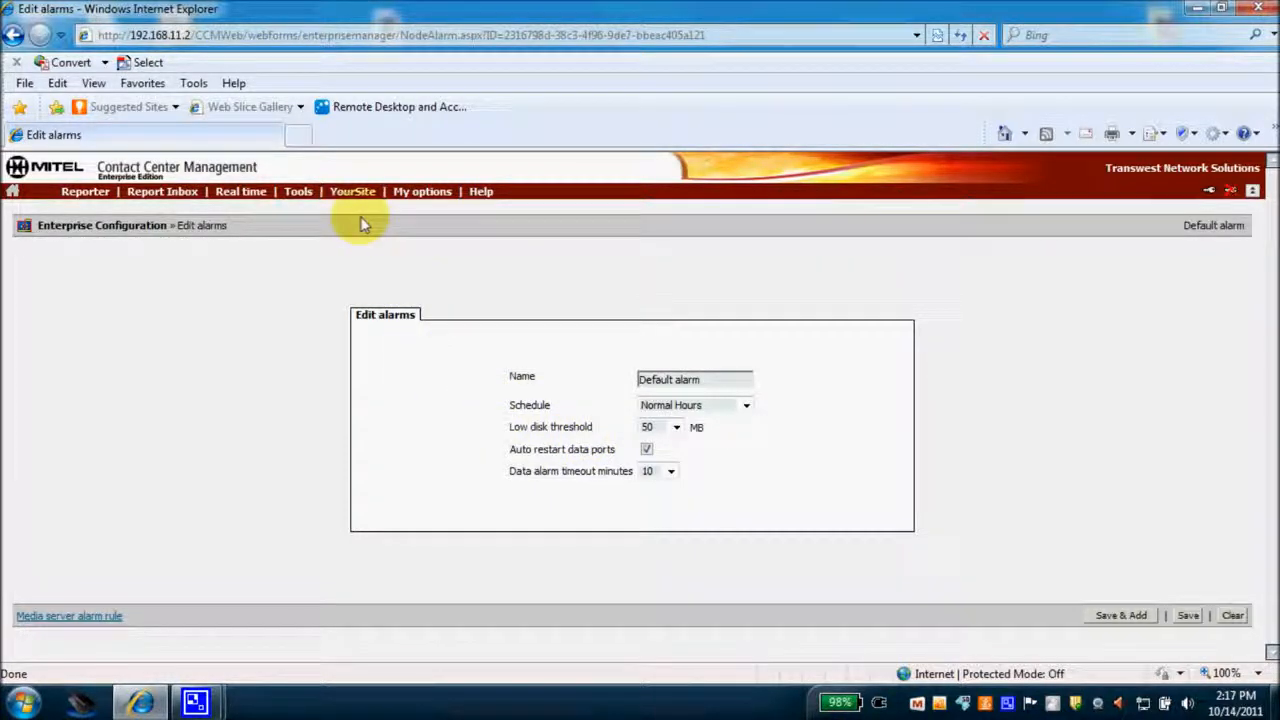
# Step: Open the YourSite schedules and view the daily start and end times of the Normal Hours schedule
pyautogui.moveTo(355, 195)
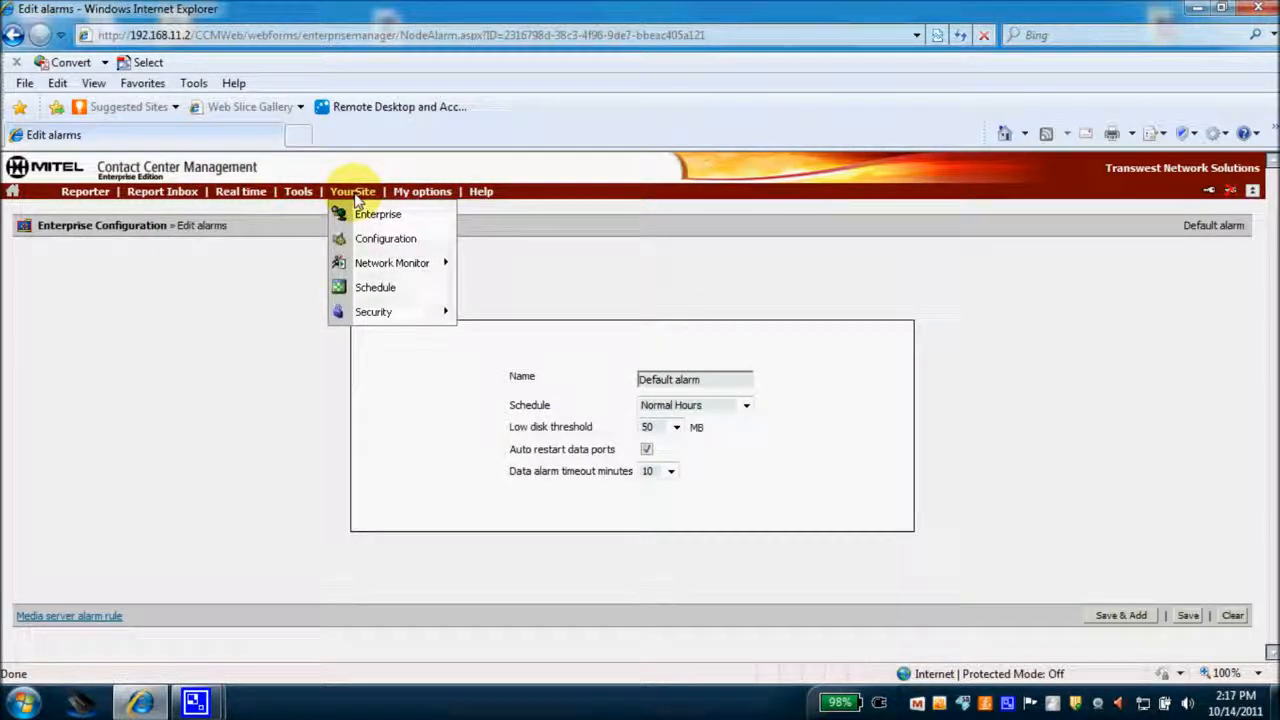
pyautogui.click(375, 289)
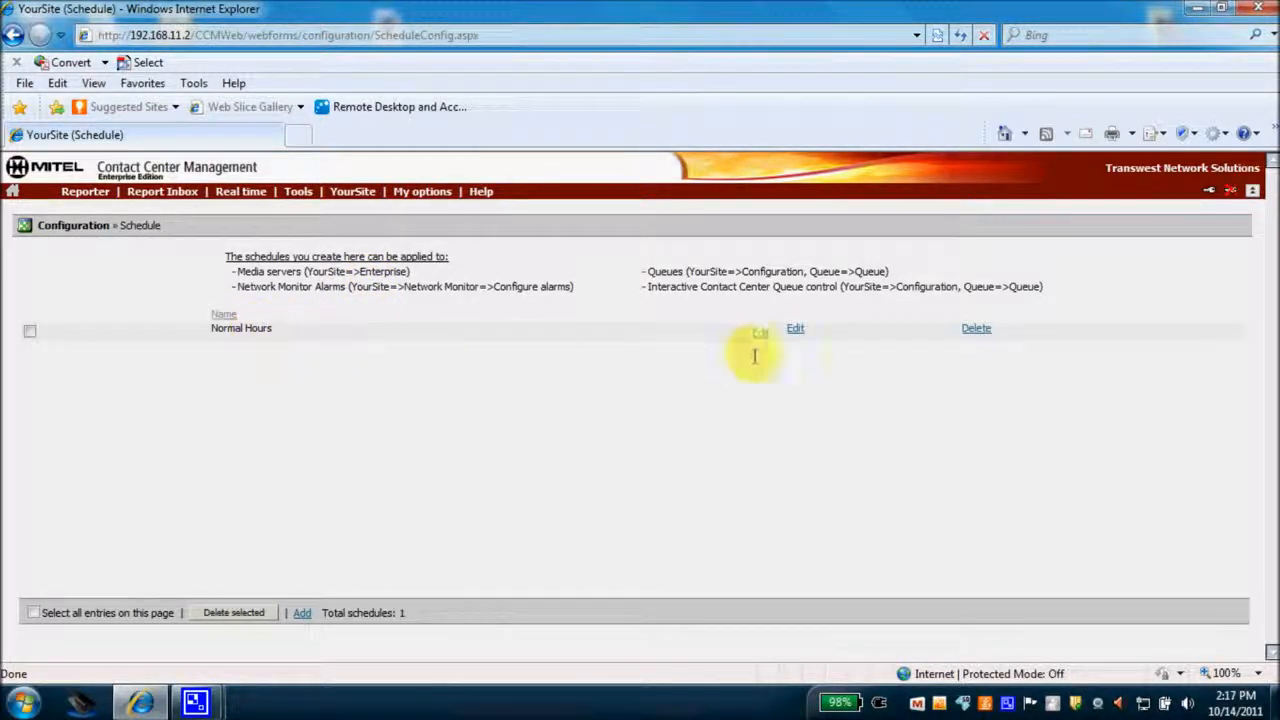
pyautogui.click(795, 330)
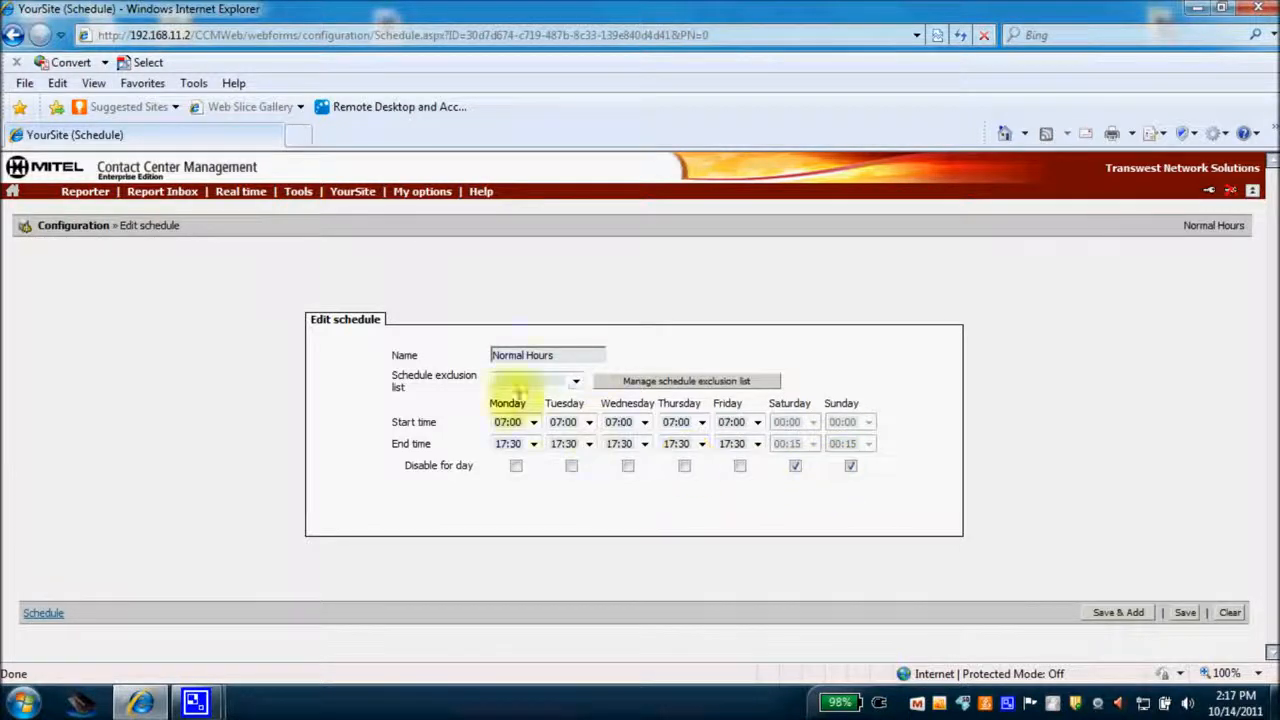
# Step: Open the security roles under YourSite and view the basic permissions of the Agent role
pyautogui.click(352, 192)
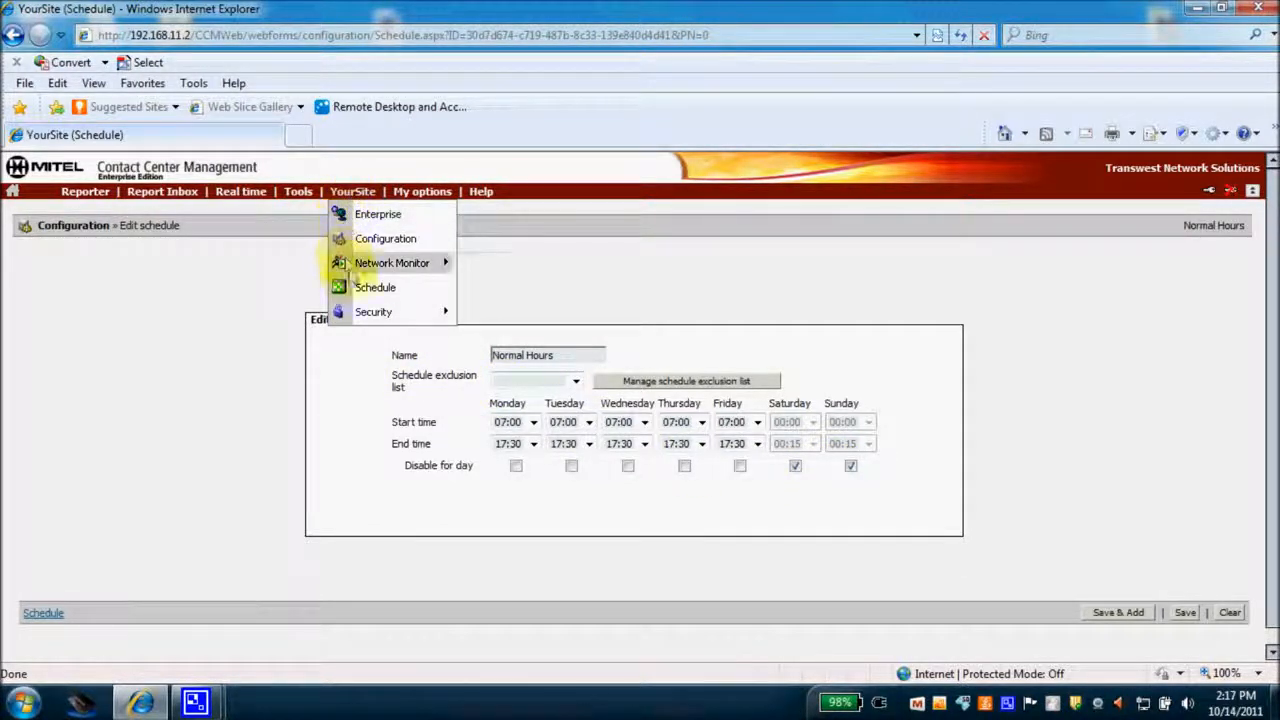
pyautogui.moveTo(366, 314)
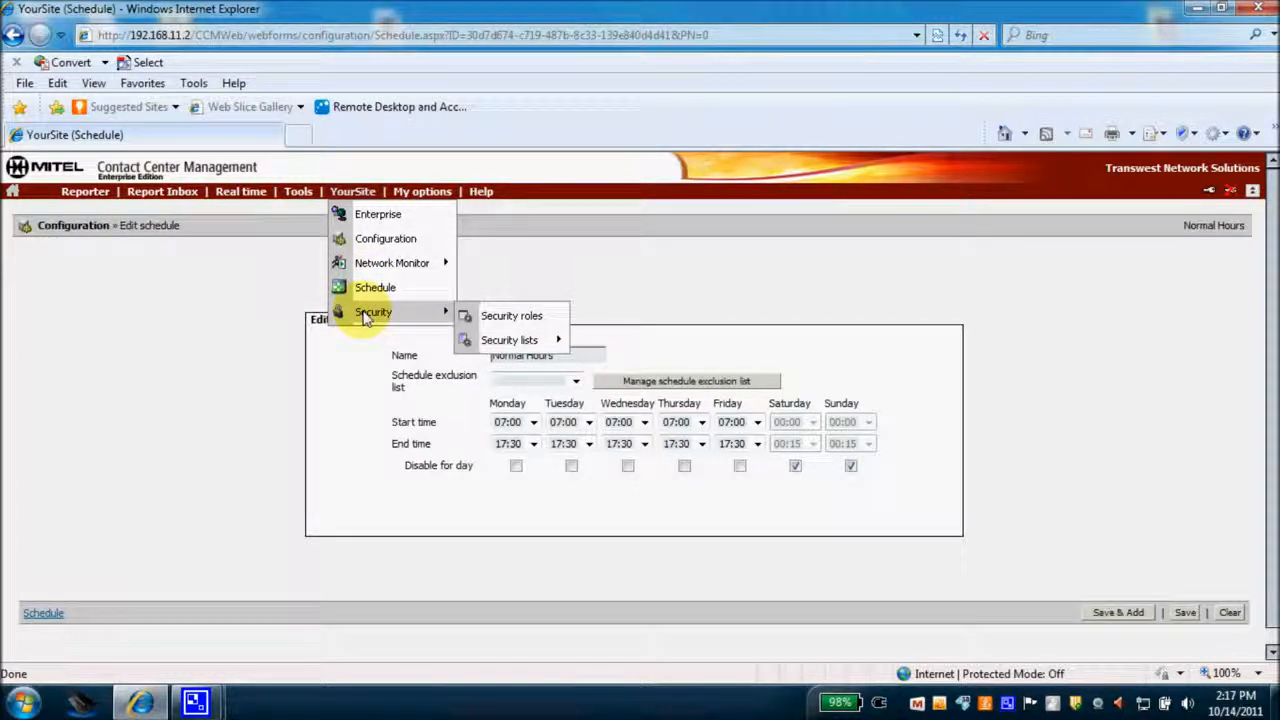
pyautogui.click(485, 316)
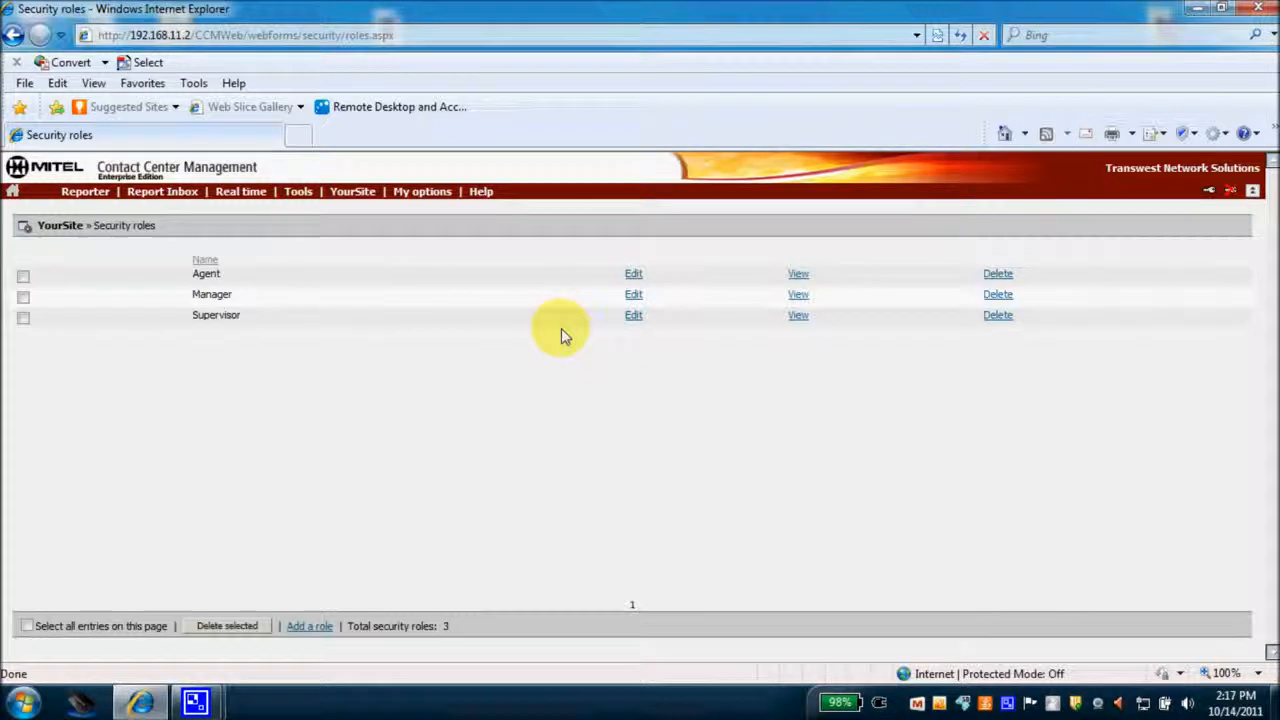
pyautogui.click(633, 276)
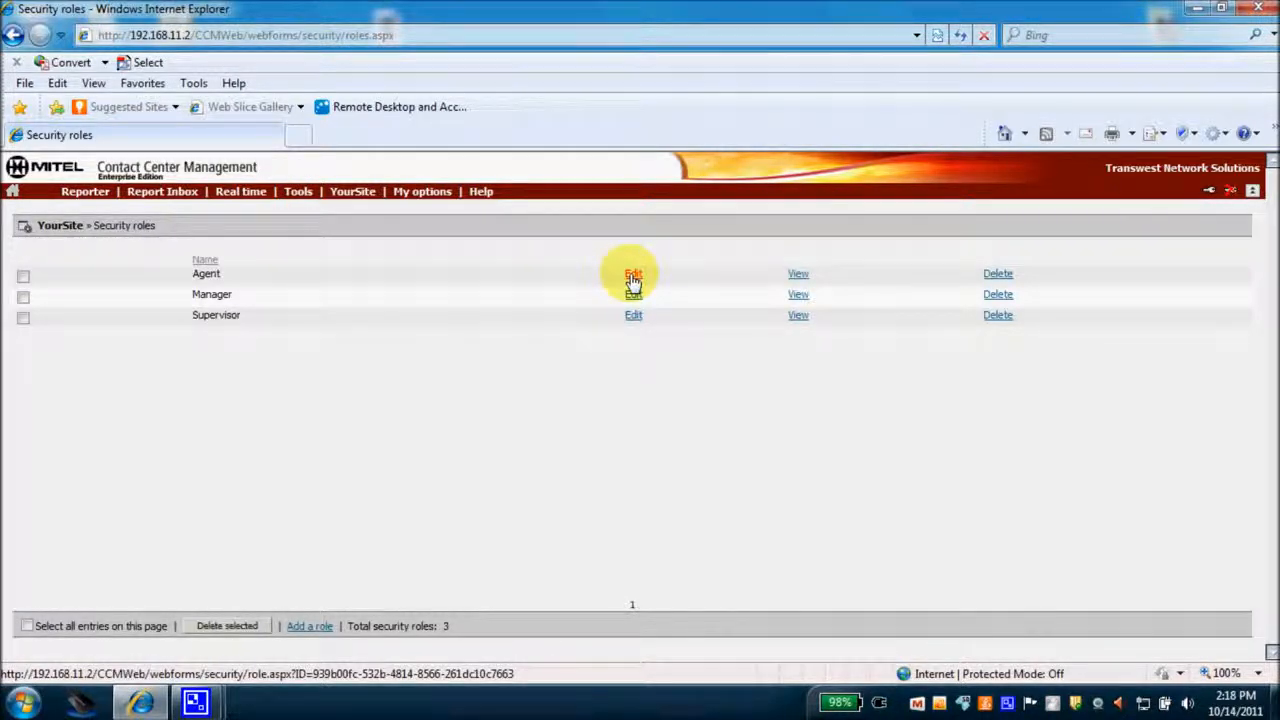
pyautogui.click(633, 276)
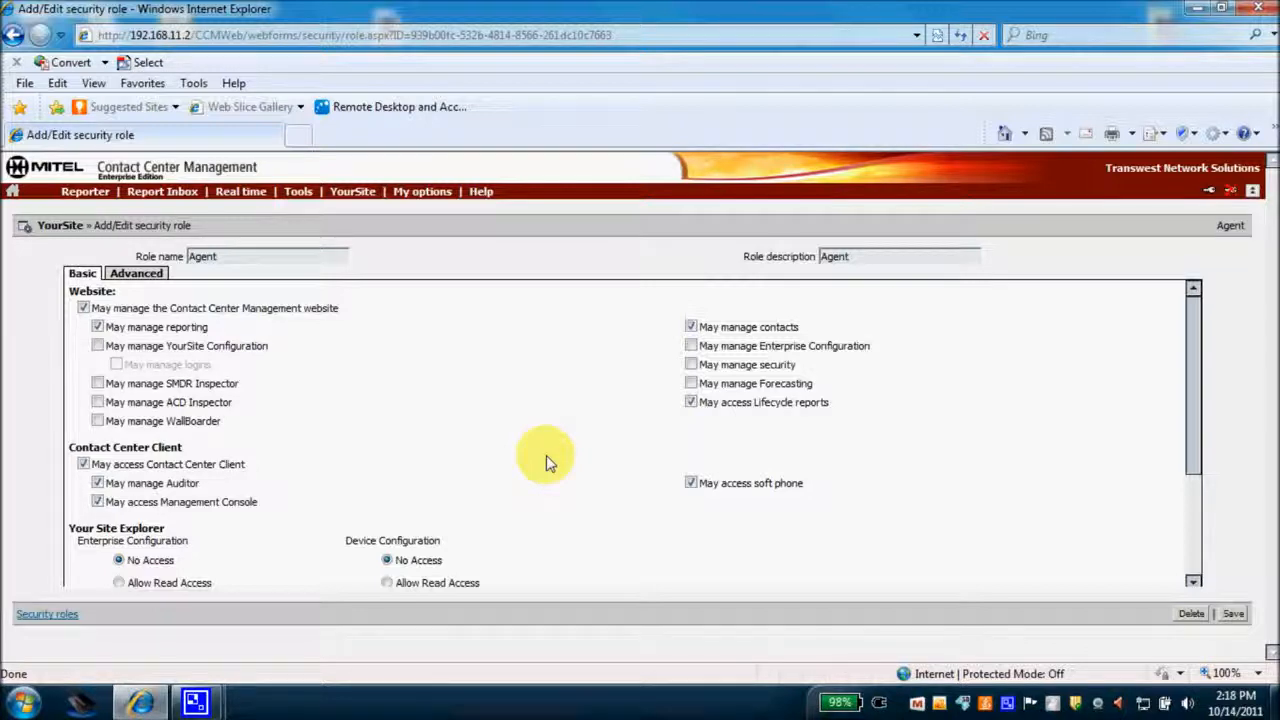
# Step: Open the personal preferences and view the display language and records-per-page settings
pyautogui.click(349, 195)
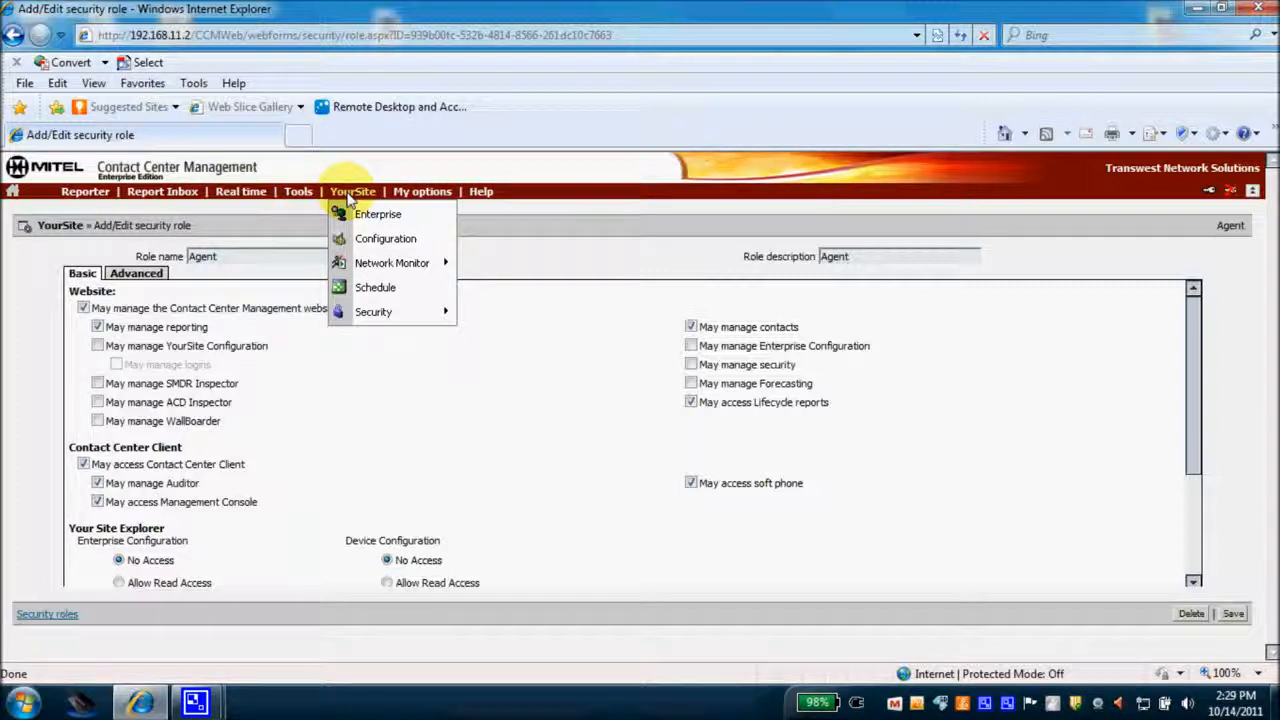
pyautogui.moveTo(405, 195)
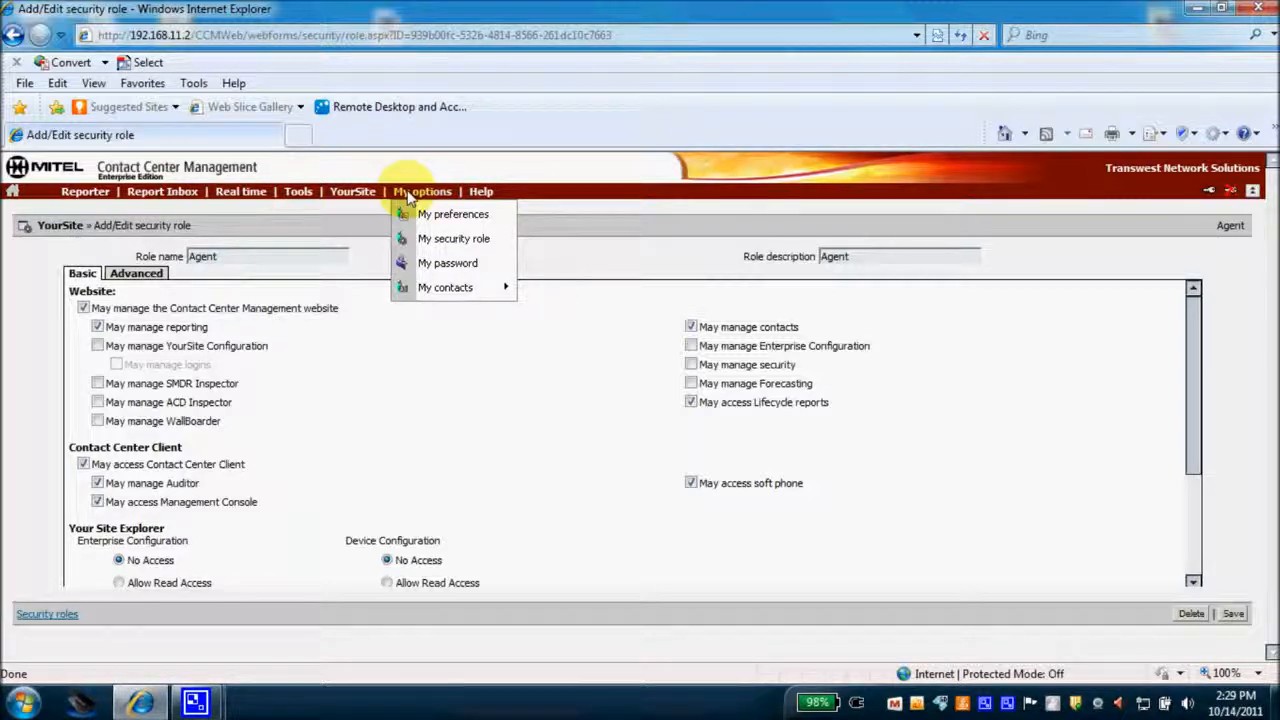
pyautogui.click(424, 217)
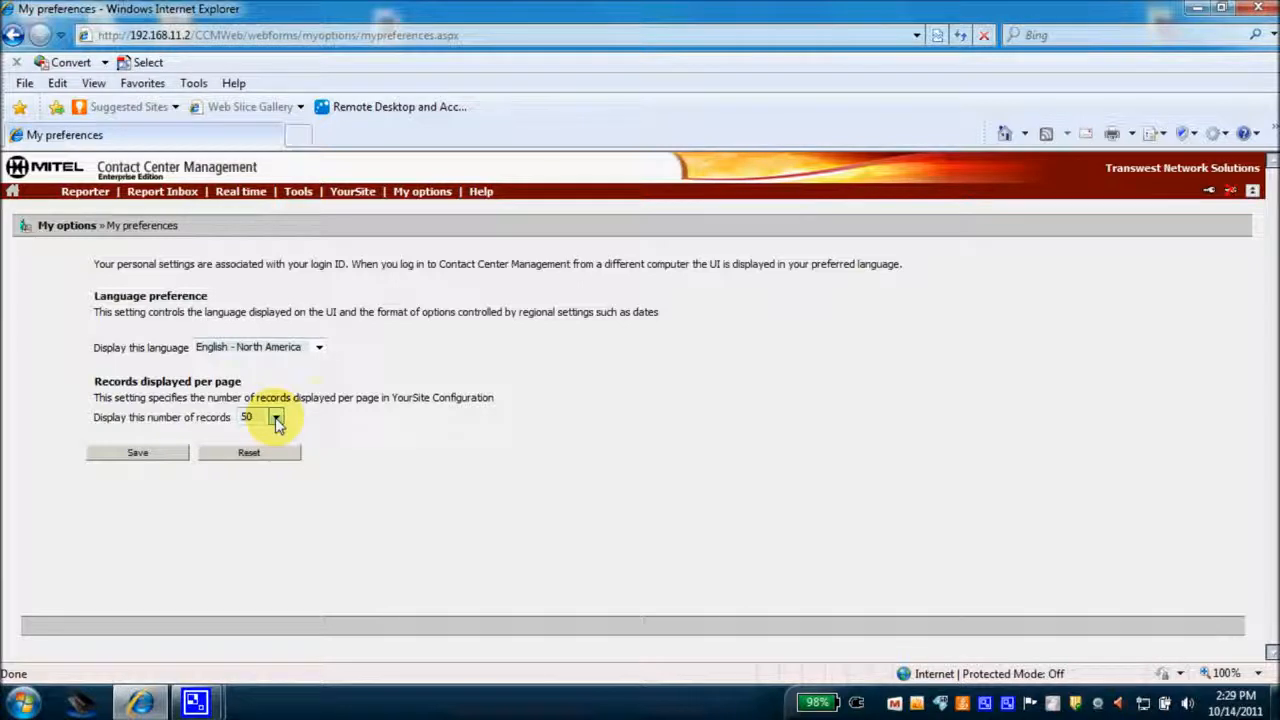
# Step: View the permissions of your own security role and open the form for changing your password
pyautogui.click(417, 194)
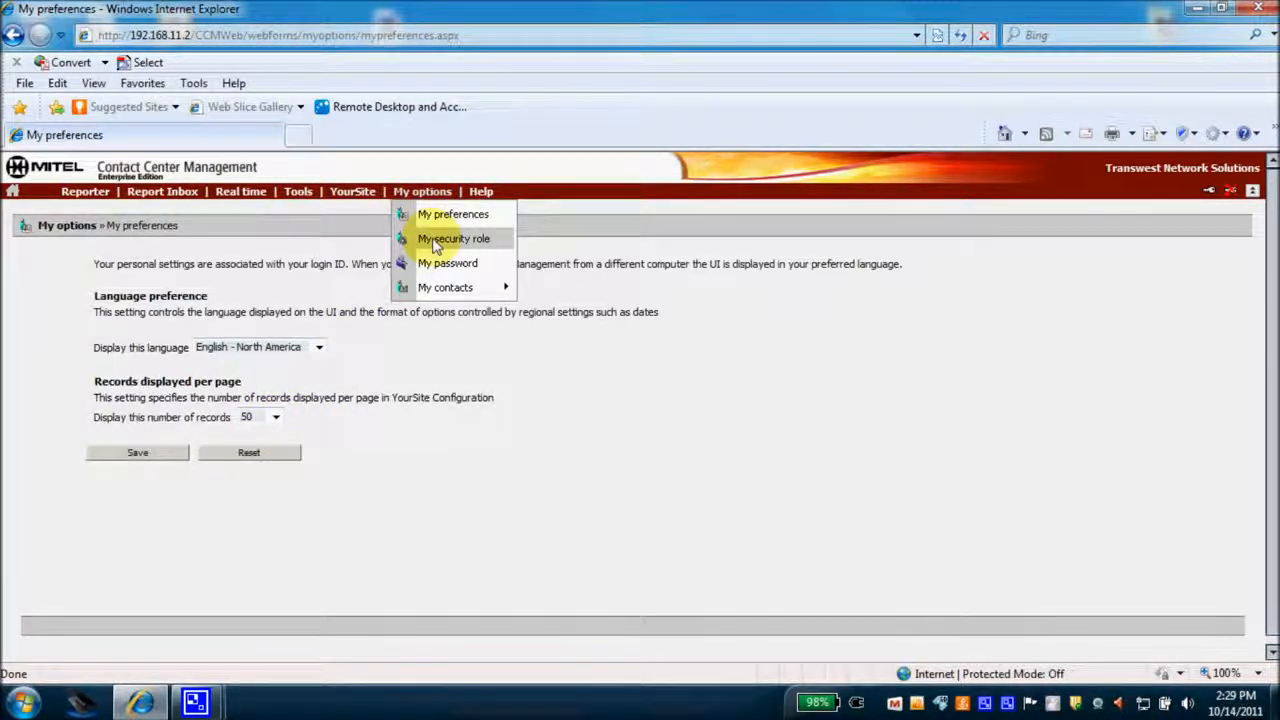
pyautogui.click(435, 244)
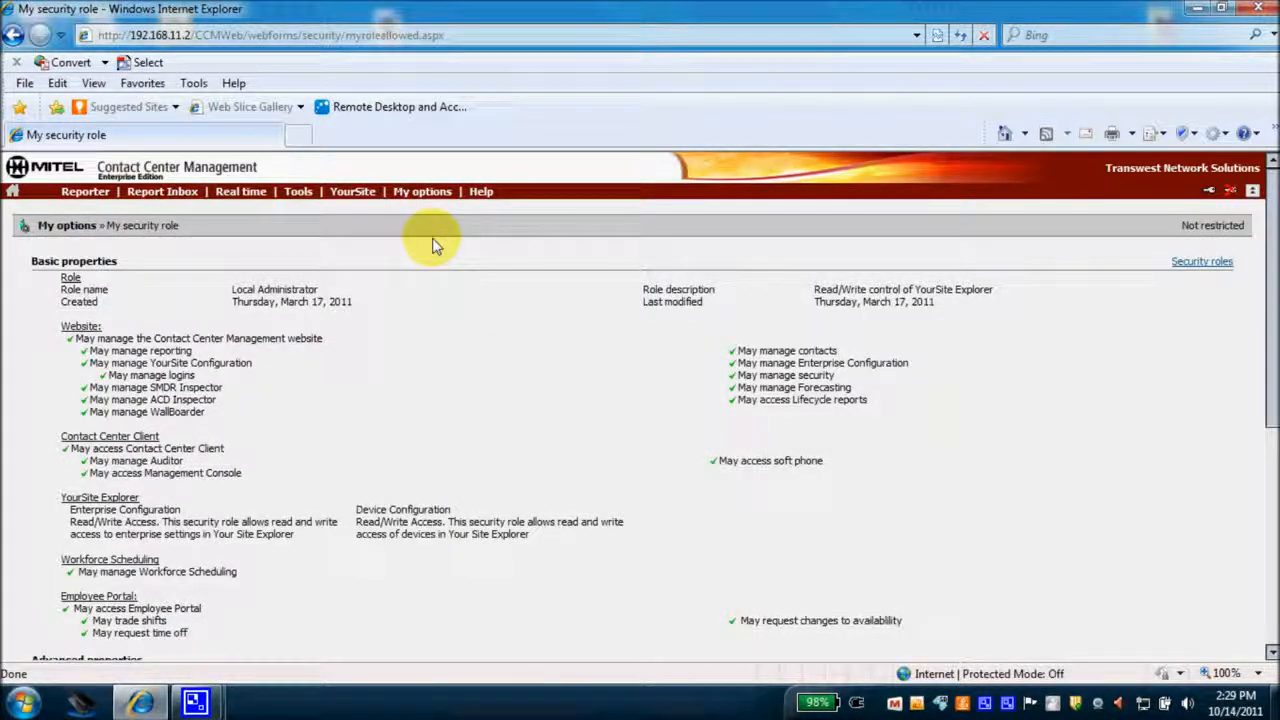
pyautogui.click(423, 191)
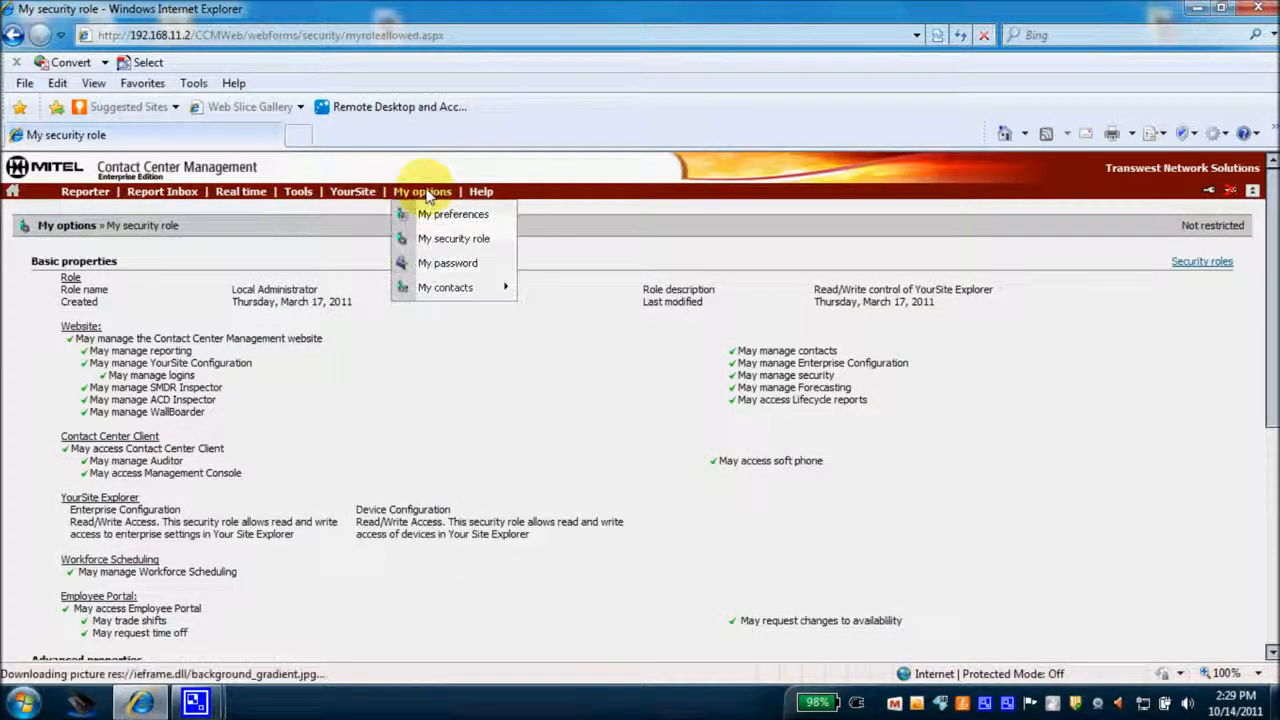
pyautogui.click(442, 265)
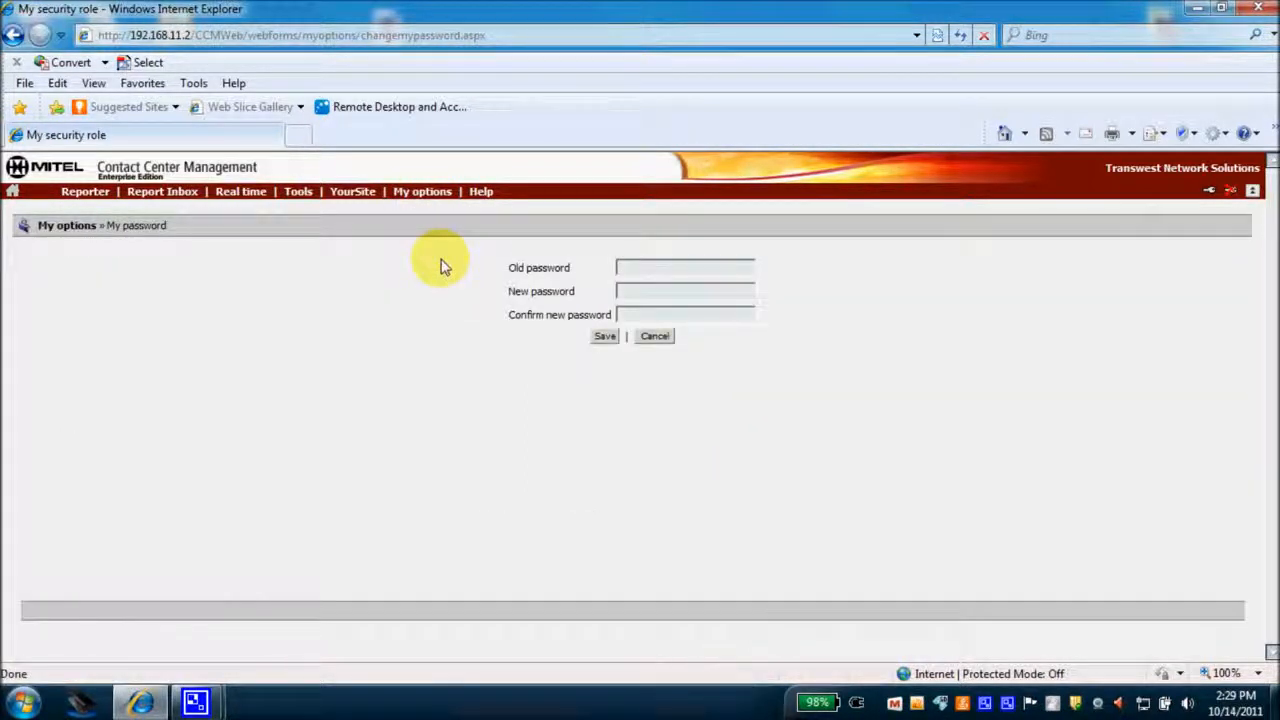
# Step: Open the personal email contacts list and view the personal and shared contacts
pyautogui.click(425, 192)
pyautogui.moveTo(436, 289)
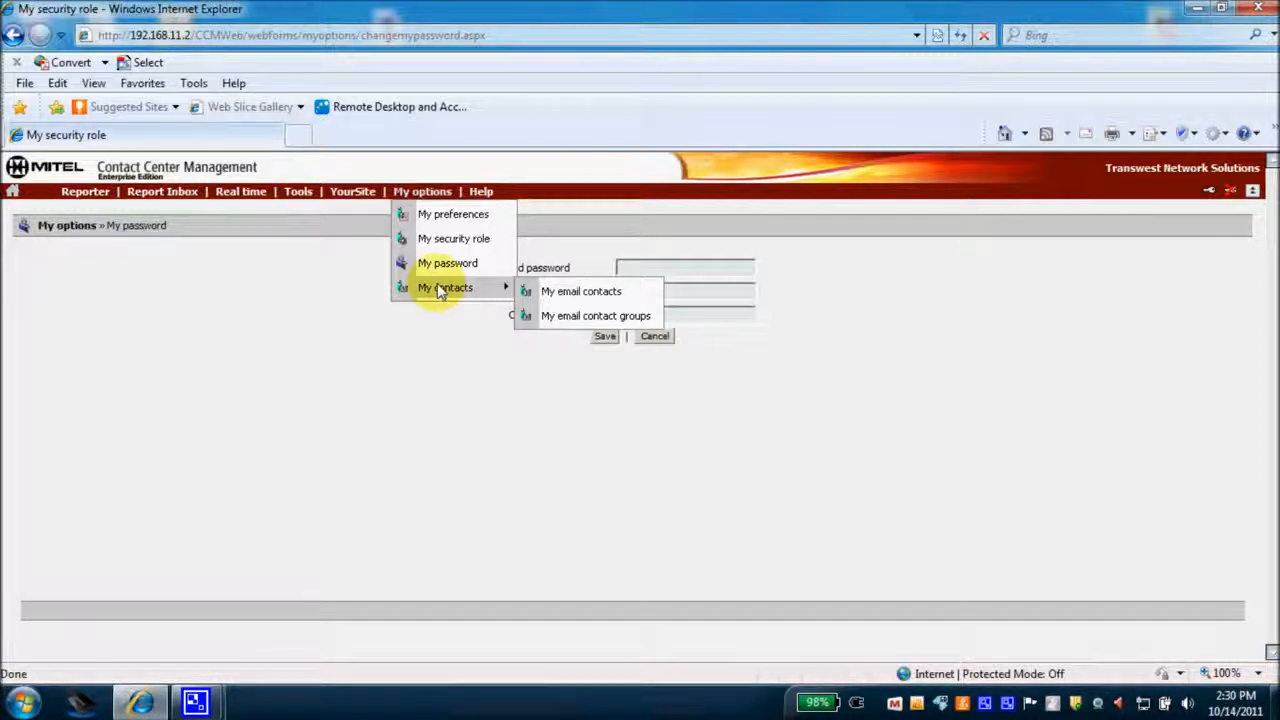
pyautogui.click(552, 294)
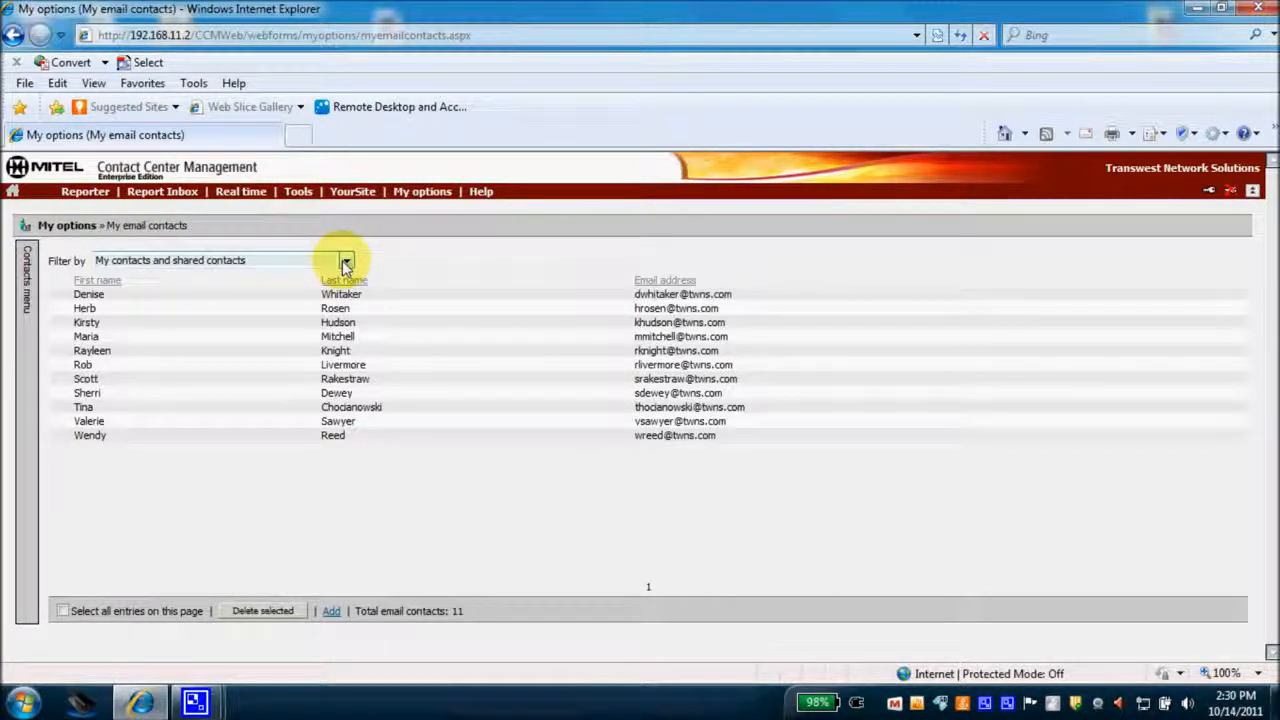
# Step: Open the personal email contact groups and bring up the blank form for adding a contact group
pyautogui.click(418, 194)
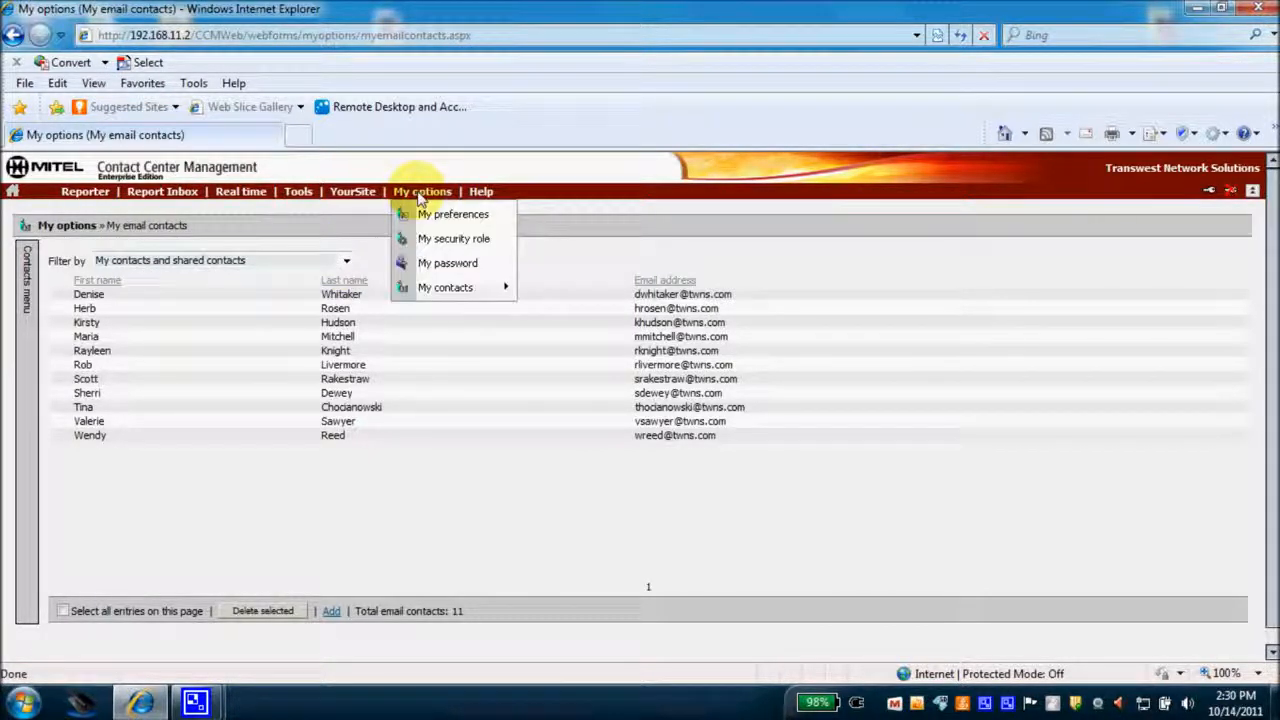
pyautogui.moveTo(447, 288)
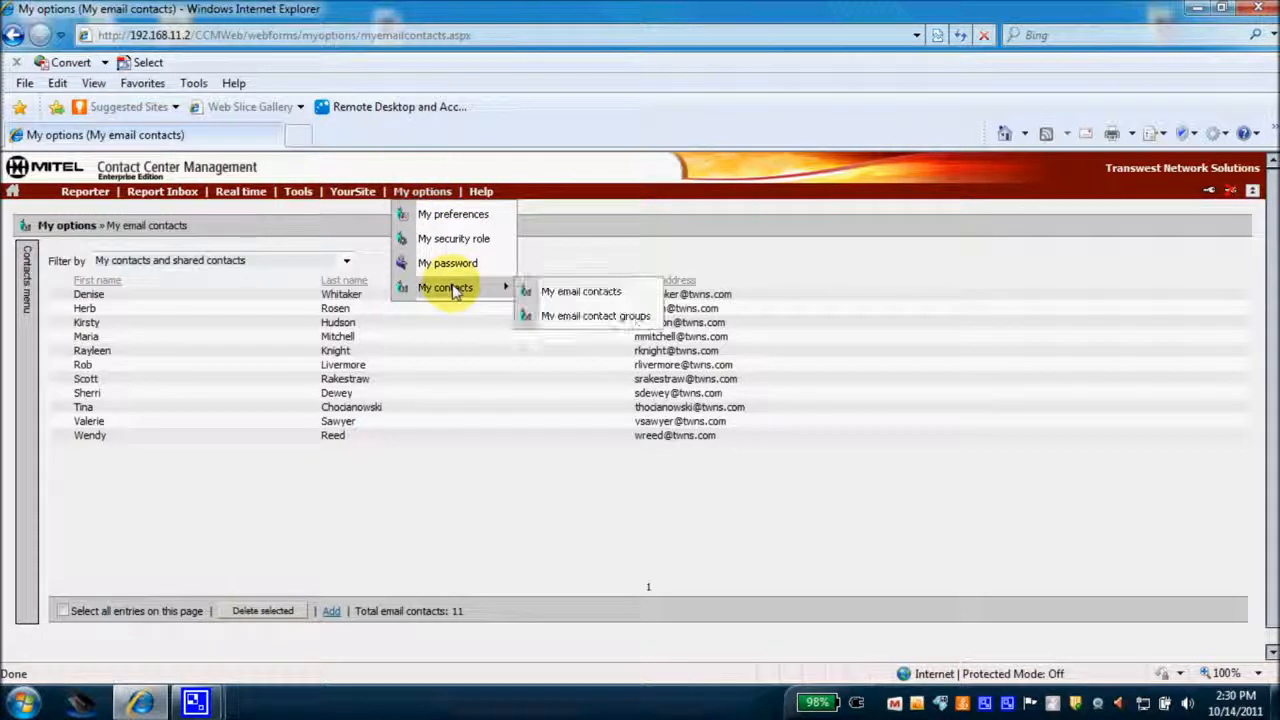
pyautogui.click(553, 316)
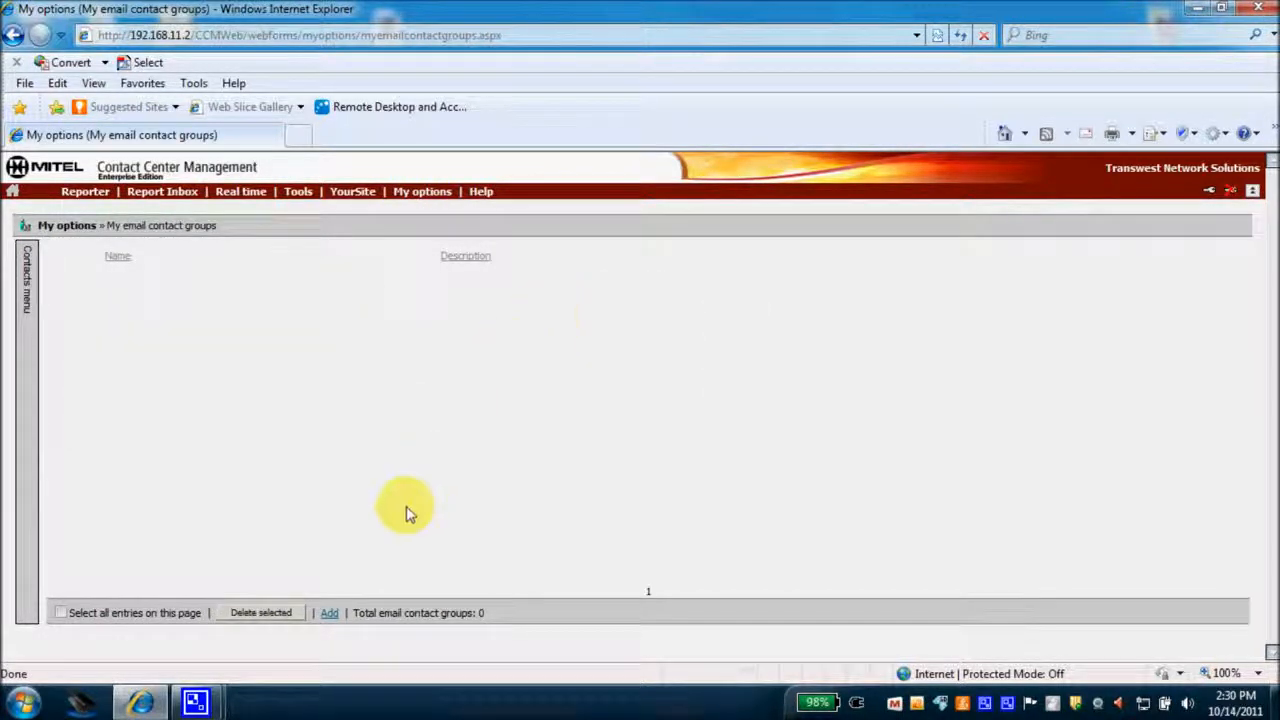
pyautogui.click(330, 614)
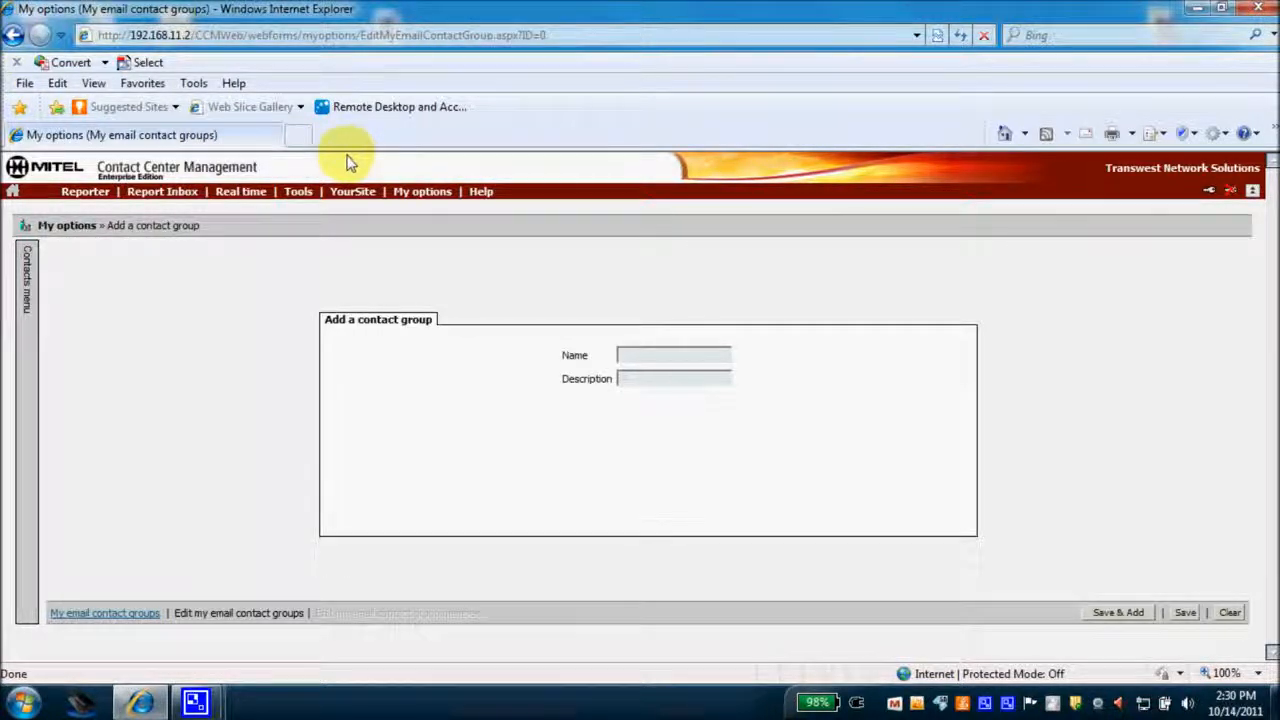
pyautogui.click(300, 193)
pyautogui.moveTo(345, 195)
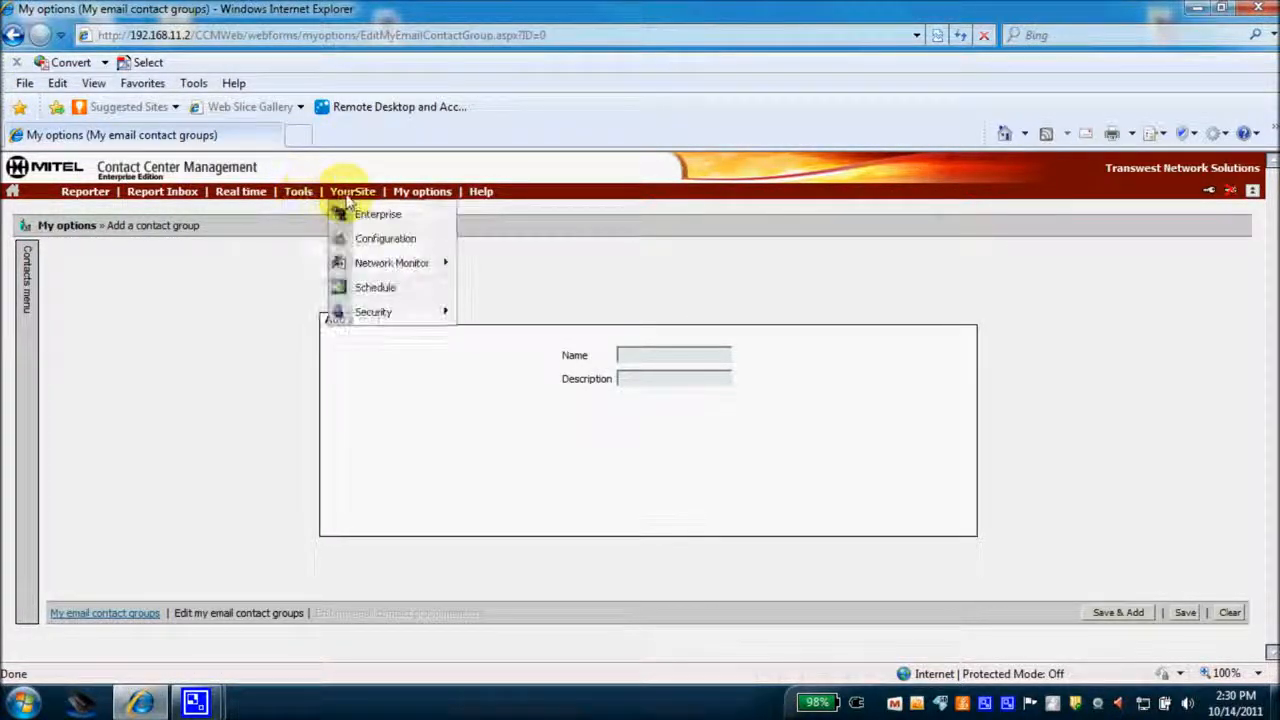
pyautogui.moveTo(398, 196)
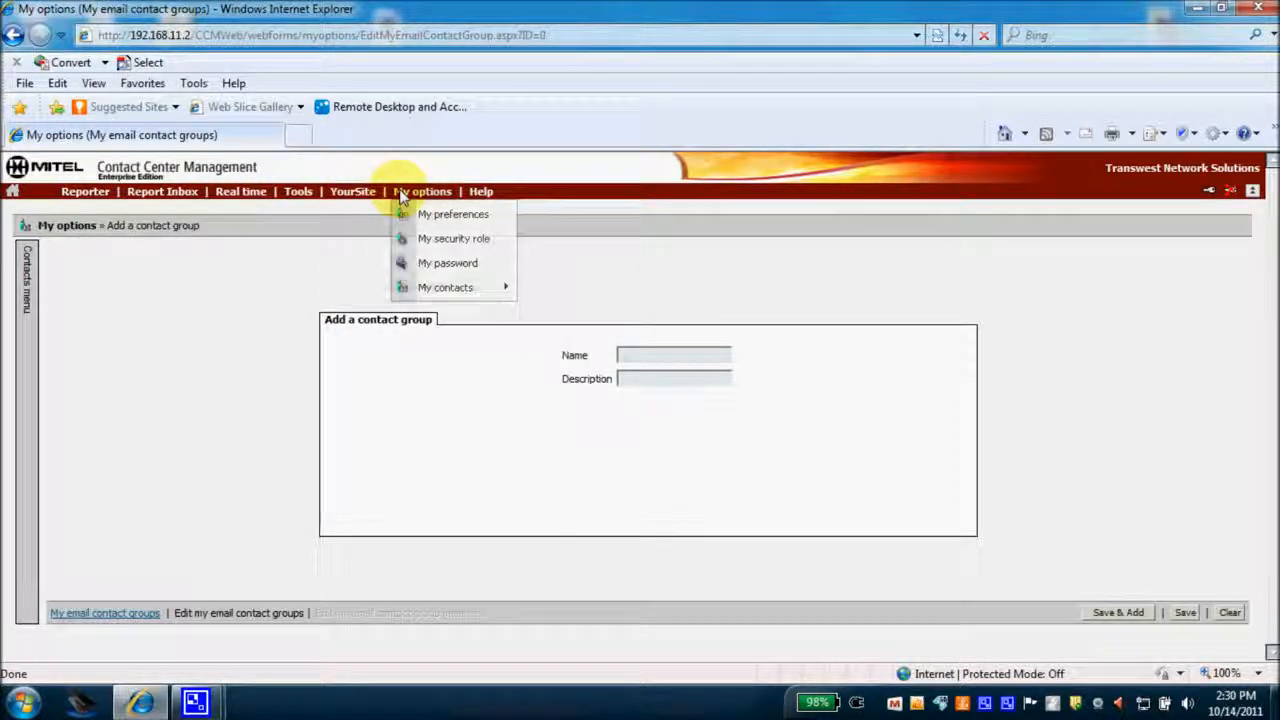